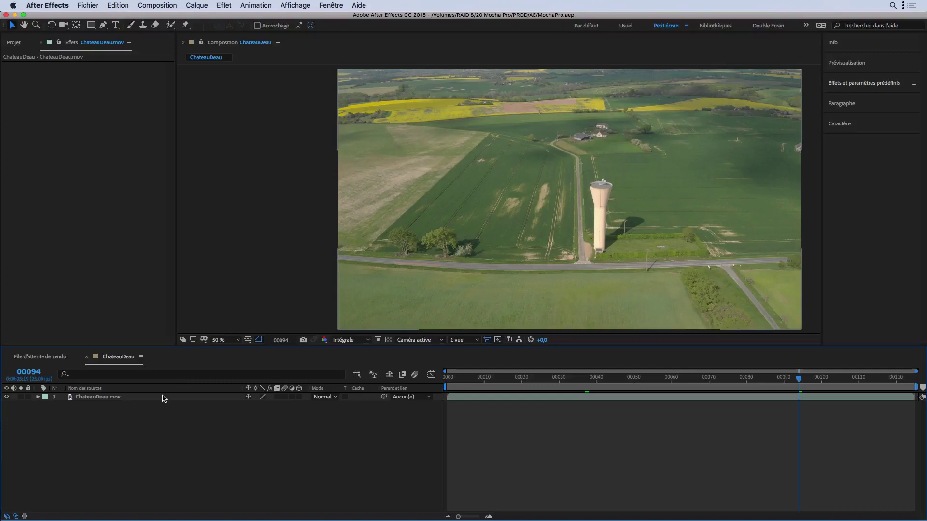
Apply the mocha Pro effect to the ChateauDeau.mov layer and launch the Mocha interface.
left_click(221, 6)
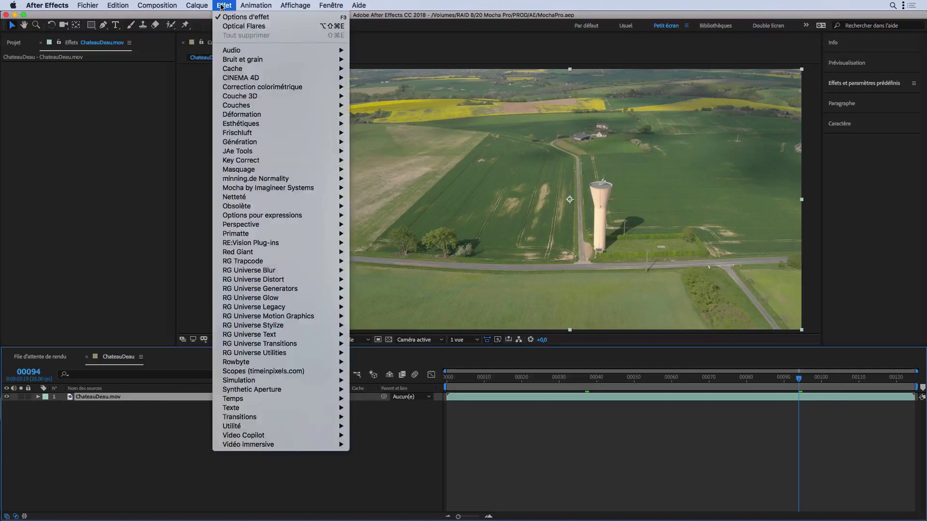
mouse_move(309, 188)
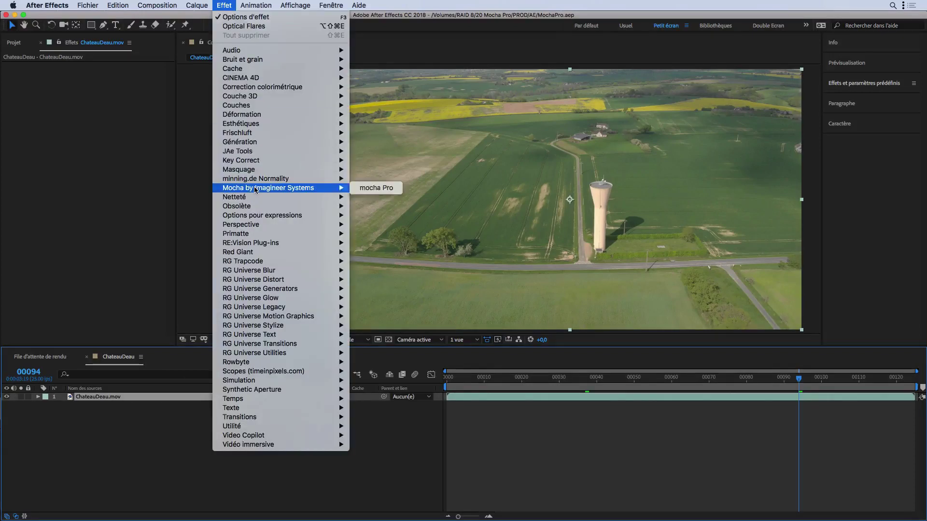
left_click(382, 190)
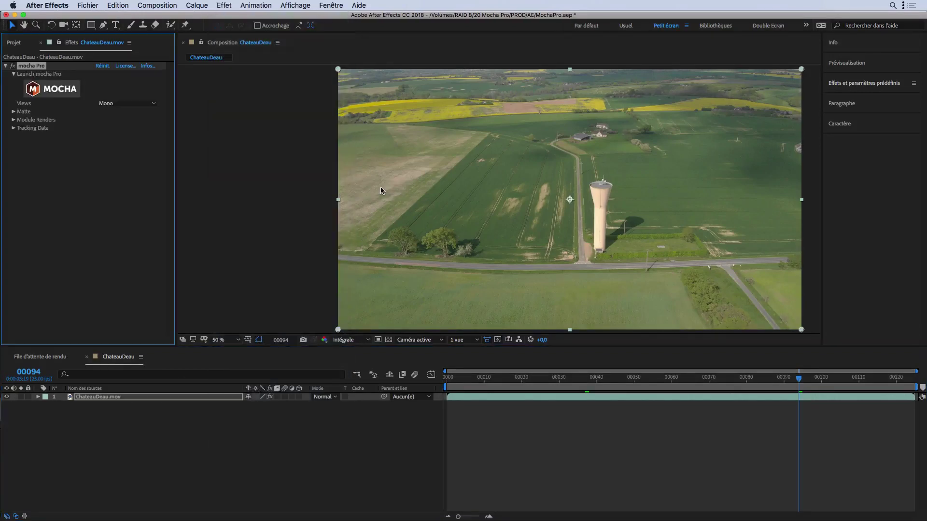
left_click(55, 89)
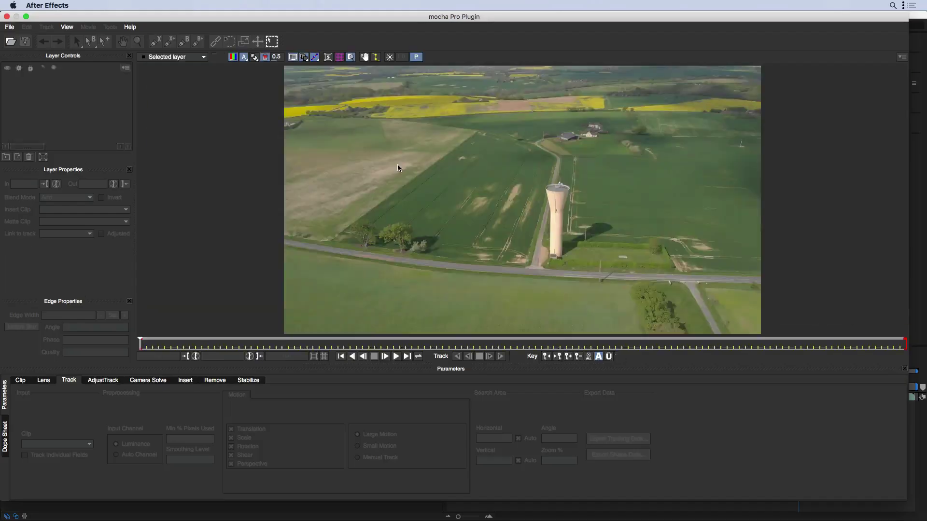
Draw a closed seven-point X-spline around the fields beside the water tower, ending at the road that leads to it.
left_click(155, 41)
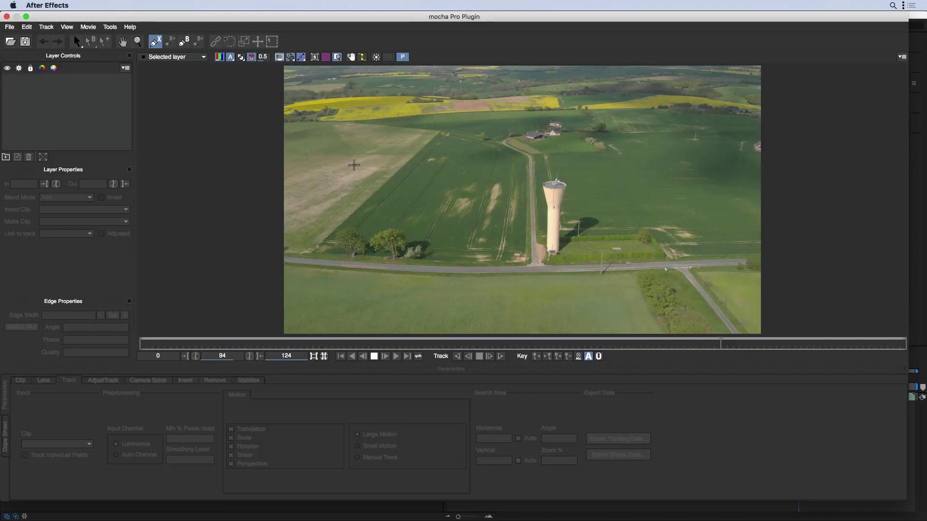
left_click(336, 149)
left_click(441, 135)
left_click(527, 157)
left_click(524, 245)
left_click(388, 220)
left_click(317, 218)
left_click(320, 195)
right_click(319, 195)
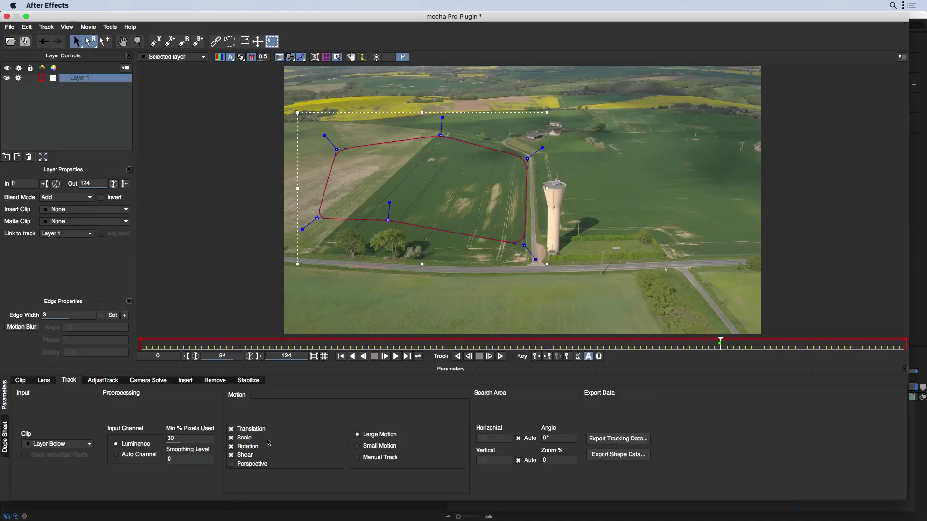
Enable Perspective motion for the field layer and align its planar surface corners with the field using the grid, hiding the surface when done.
left_click(231, 464)
left_click(314, 57)
left_click(326, 57)
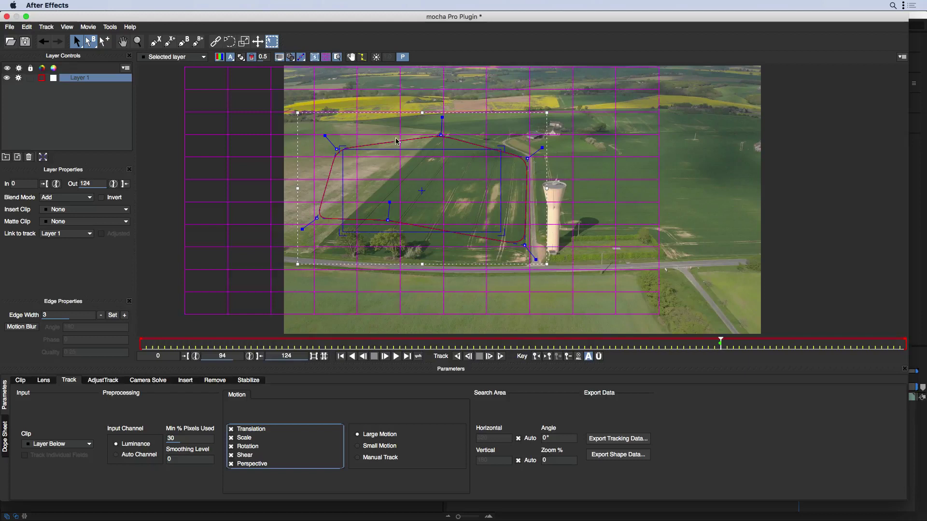
left_click_drag(343, 149, 423, 146)
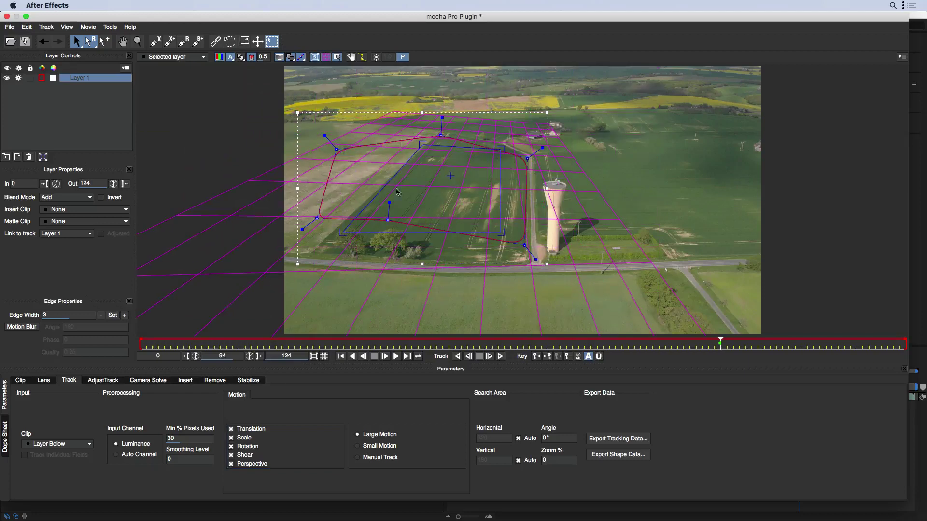
left_click_drag(343, 232, 331, 232)
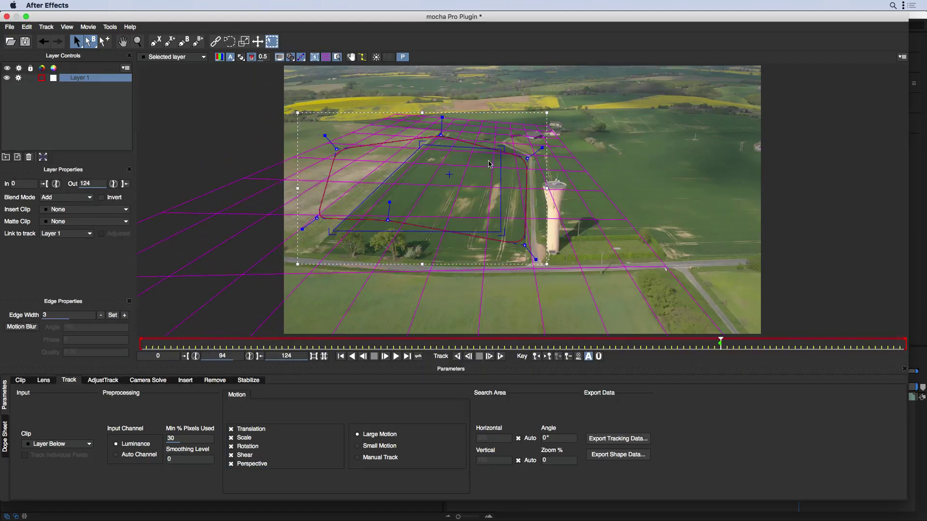
left_click_drag(501, 148, 516, 145)
left_click_drag(504, 232, 525, 235)
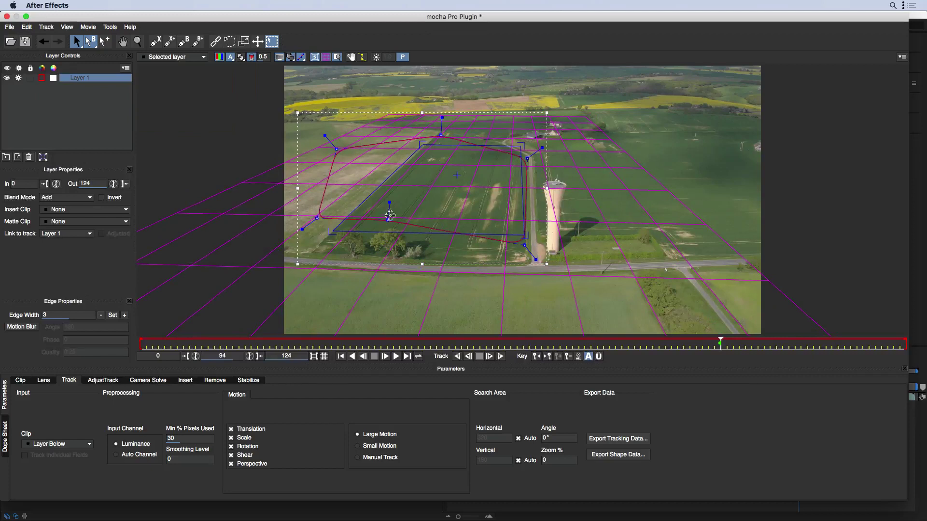
left_click(314, 57)
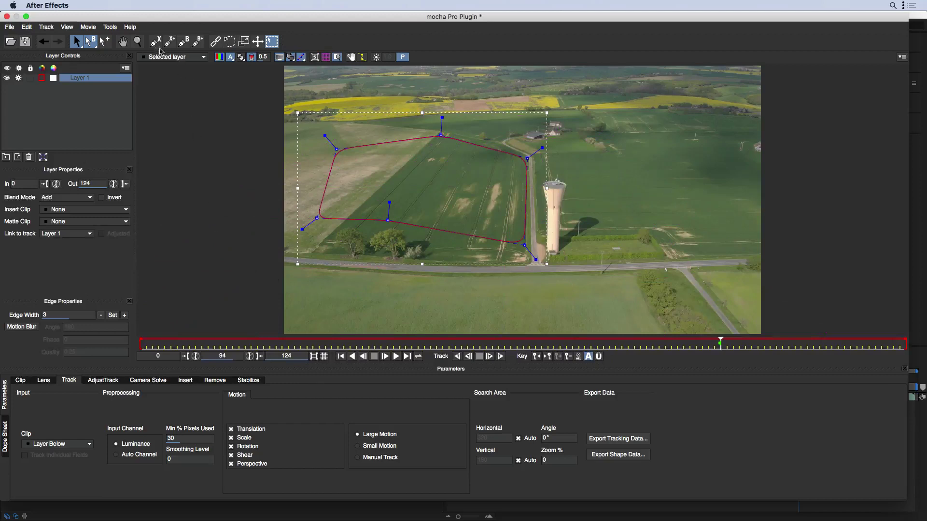
Rename the field's layer as Champ.
double_click(83, 78)
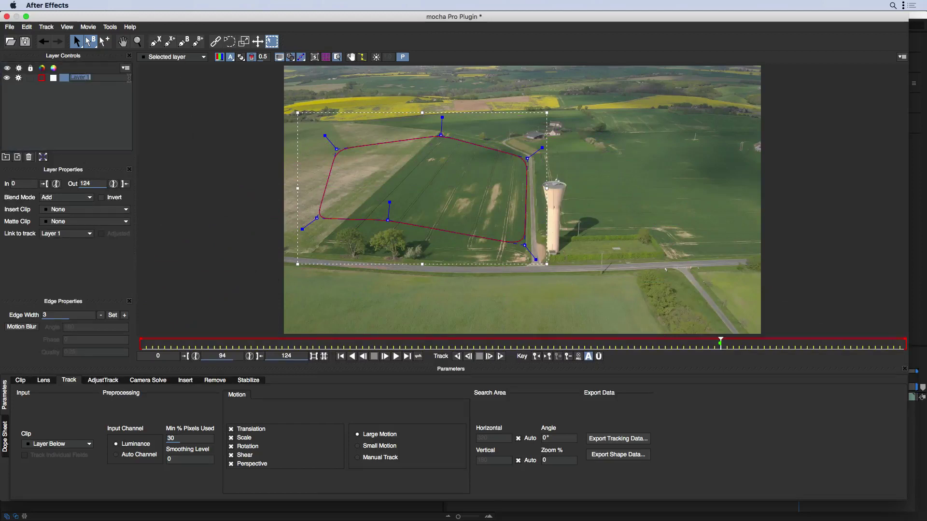
type("Champ")
key("Return")
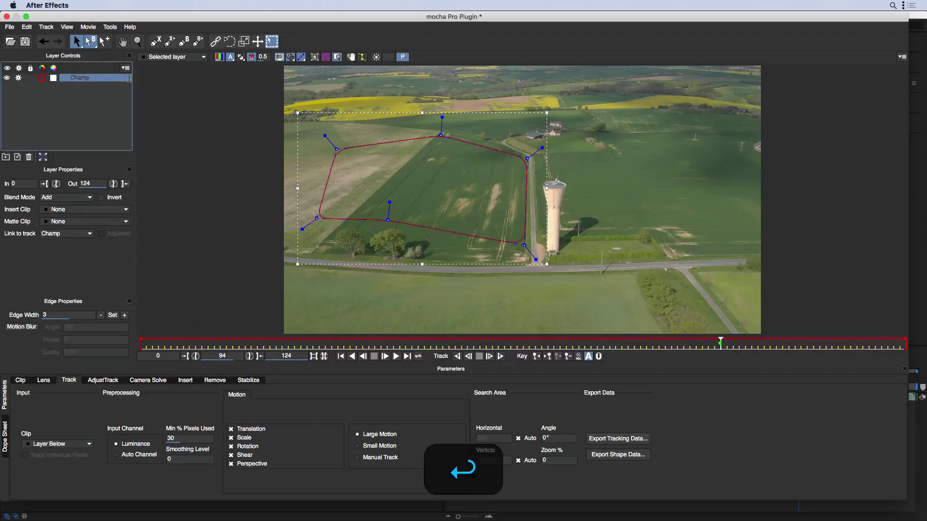
Draw a closed X-spline closely around the water tower from its top to its base and refine its upper points.
left_click(155, 42)
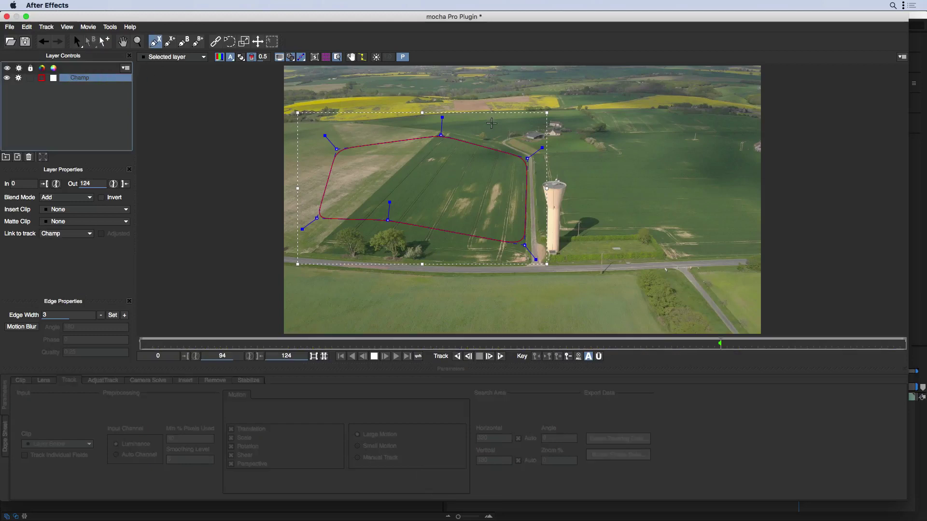
left_click(557, 176)
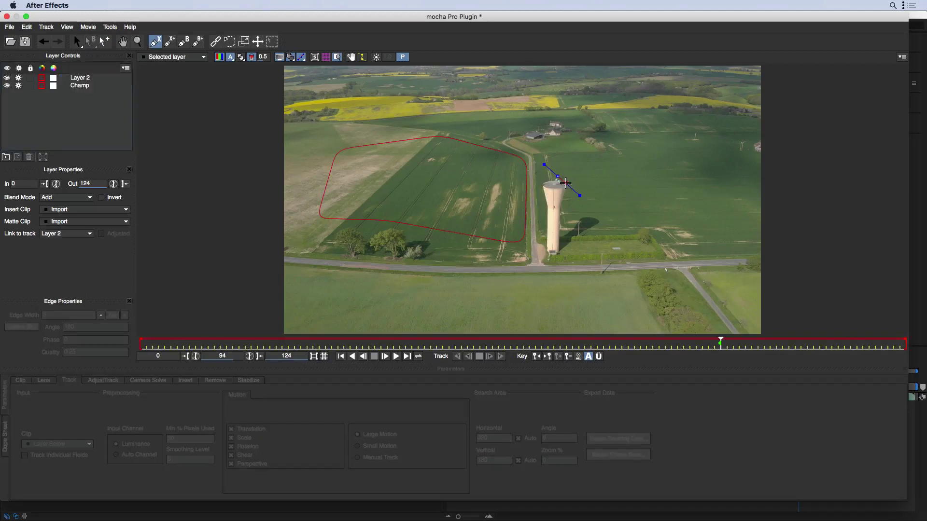
left_click(567, 184)
left_click(566, 197)
left_click(562, 214)
left_click(561, 254)
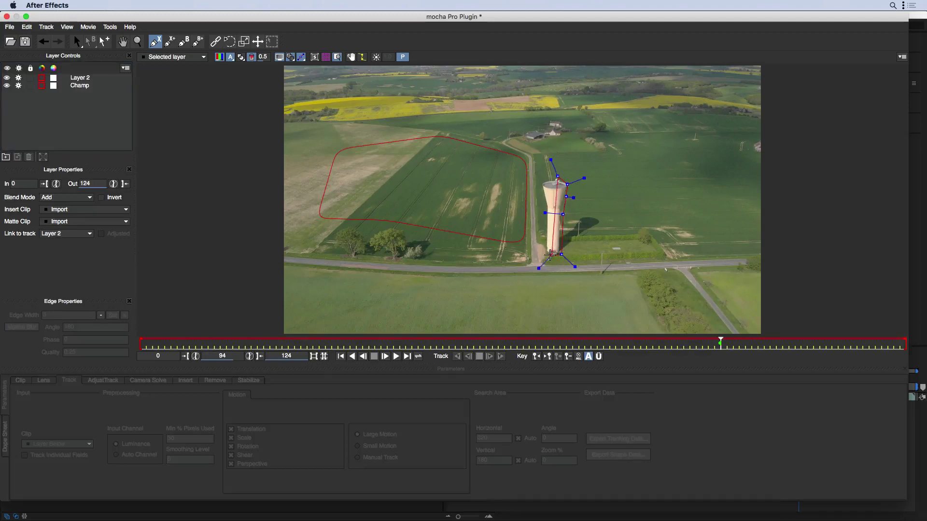
left_click(545, 250)
left_click(545, 206)
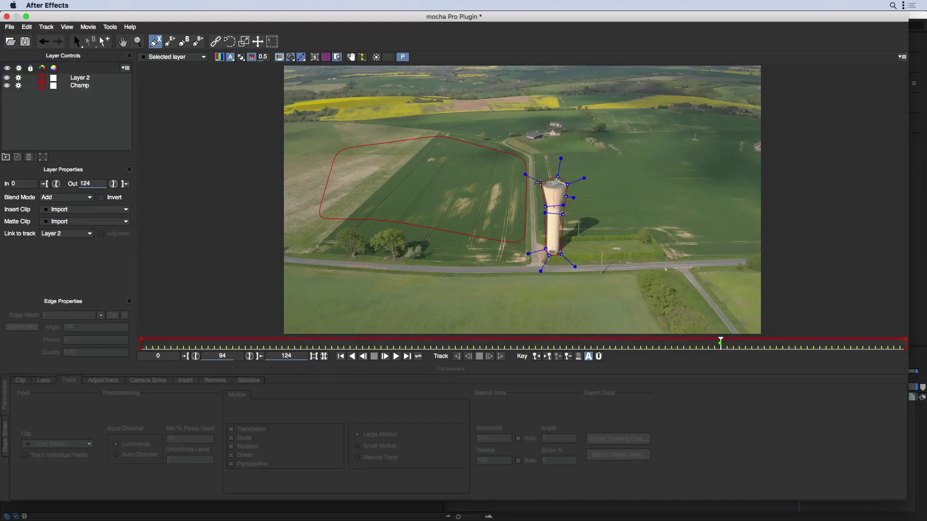
right_click(556, 167)
mouse_move(557, 176)
left_mouse_down()
mouse_move(552, 186)
mouse_move(567, 183)
left_mouse_up()
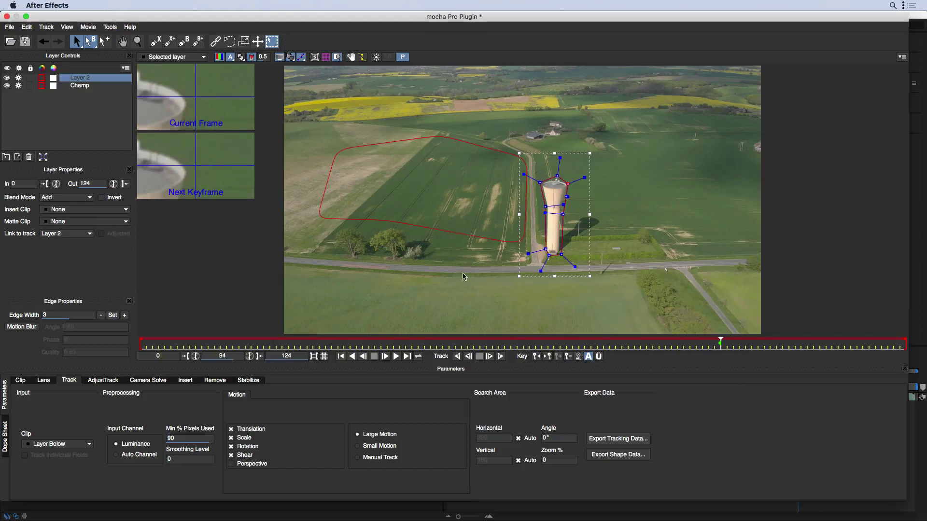
Rename the water tower's layer as Chateau D'eau.
double_click(85, 78)
type("Chateau D'eau")
key("Return")
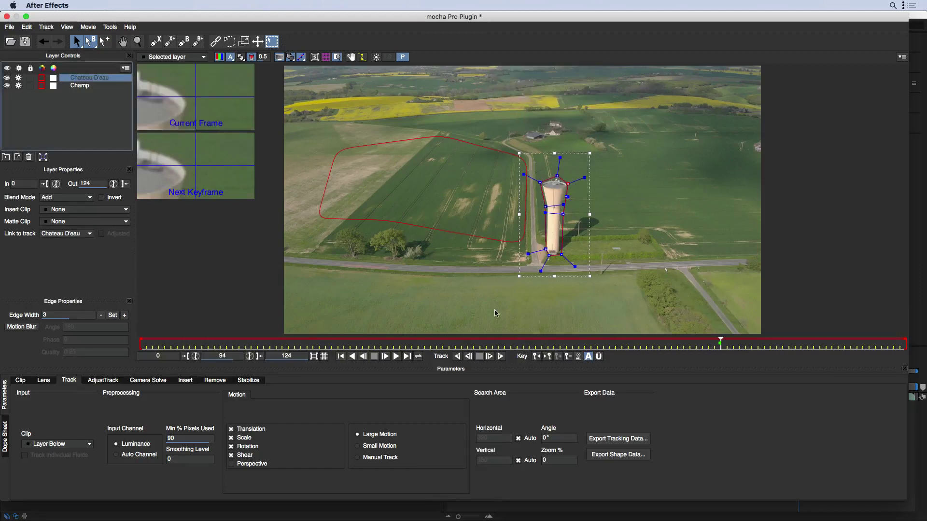
Track both layers forward from frame 94 to the end of the clip and backward to frame 0.
left_click(500, 357)
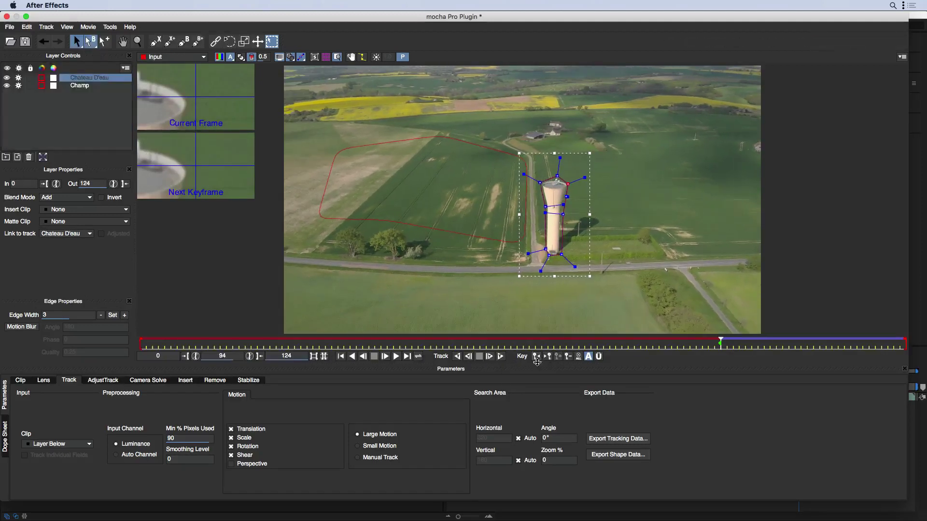
left_click(457, 357)
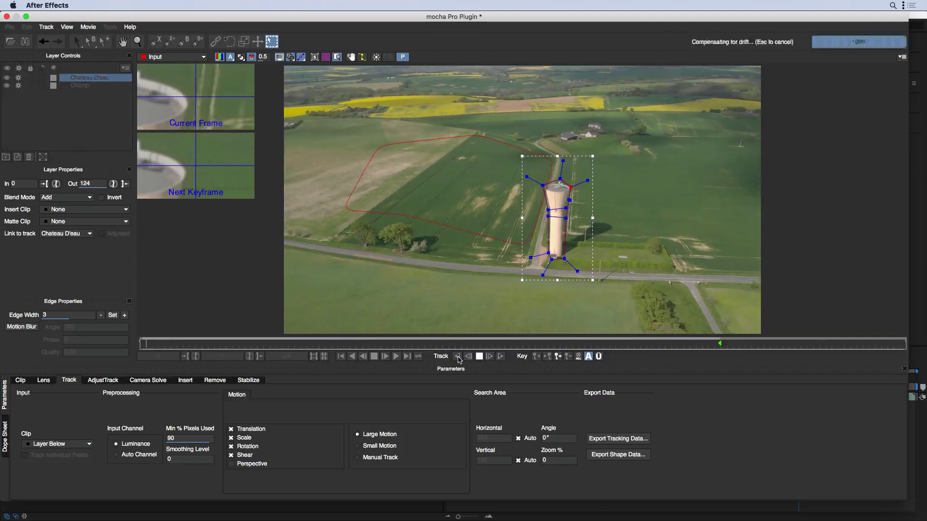
Check the Champ layer's track over the clip with the planar surface and grid displayed, and hide the surface again.
left_click(314, 57)
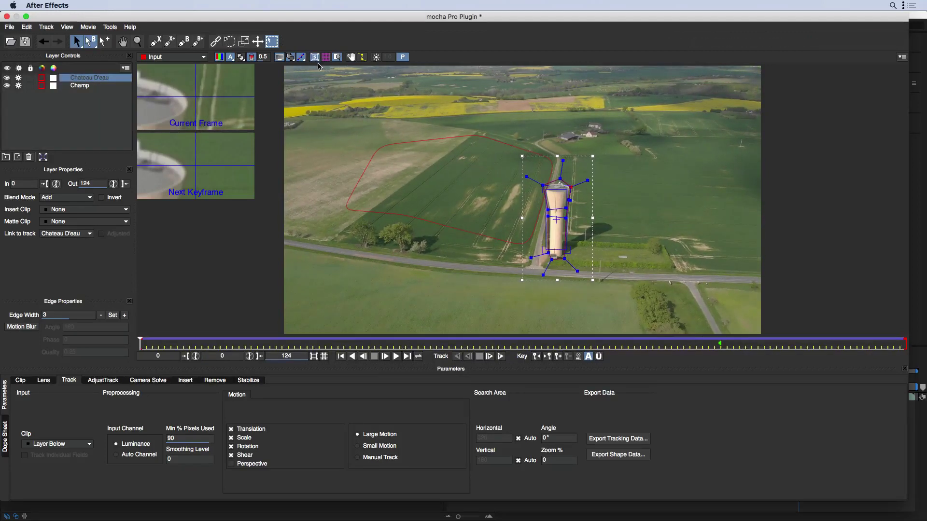
left_click(77, 86)
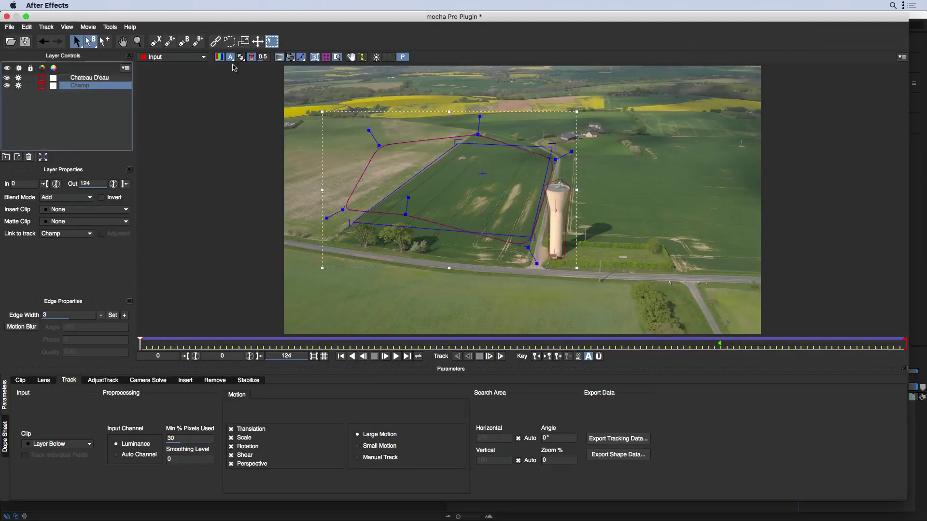
left_click(326, 57)
left_click_drag(151, 341, 306, 303)
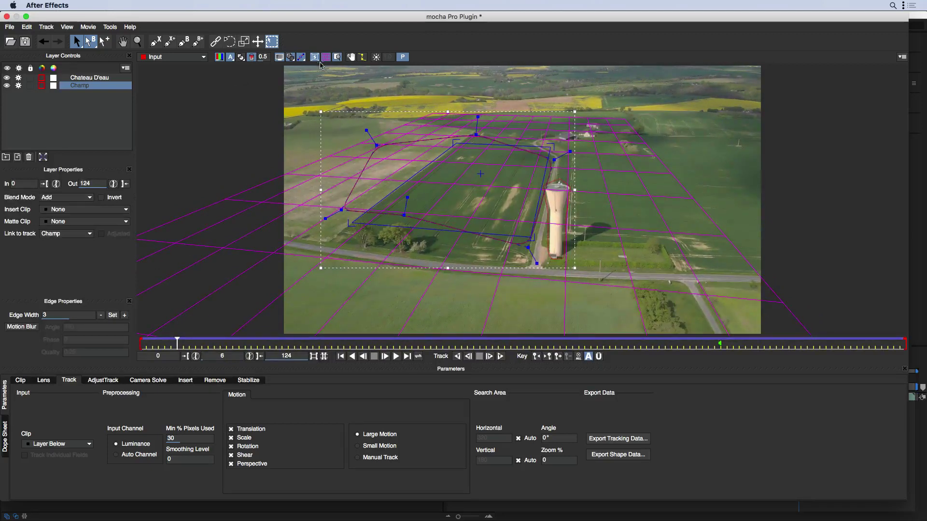
left_click(314, 58)
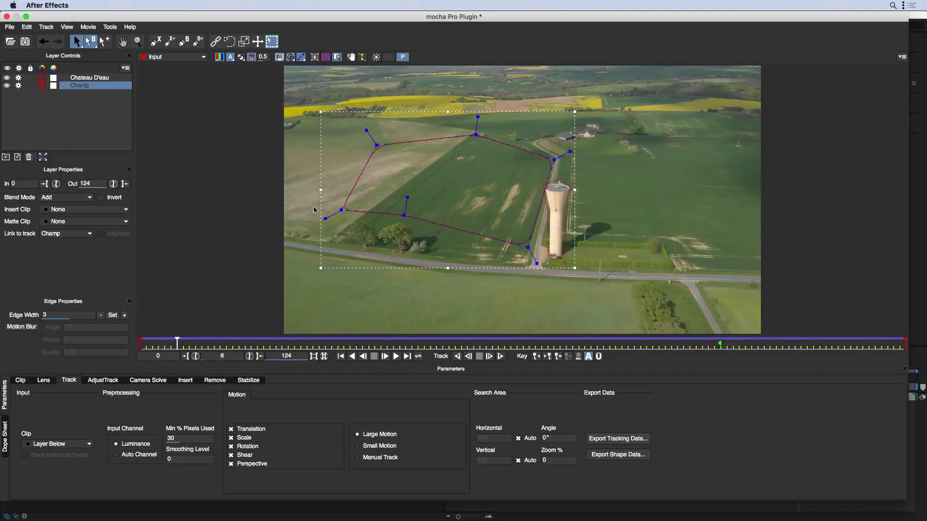
Save the mocha project and close the plugin window to return to After Effects.
left_click(25, 42)
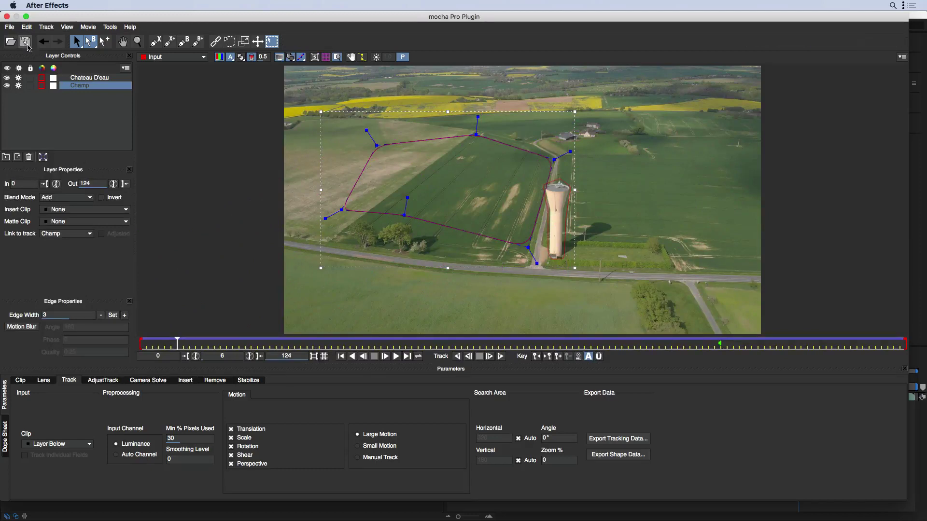
left_click(7, 16)
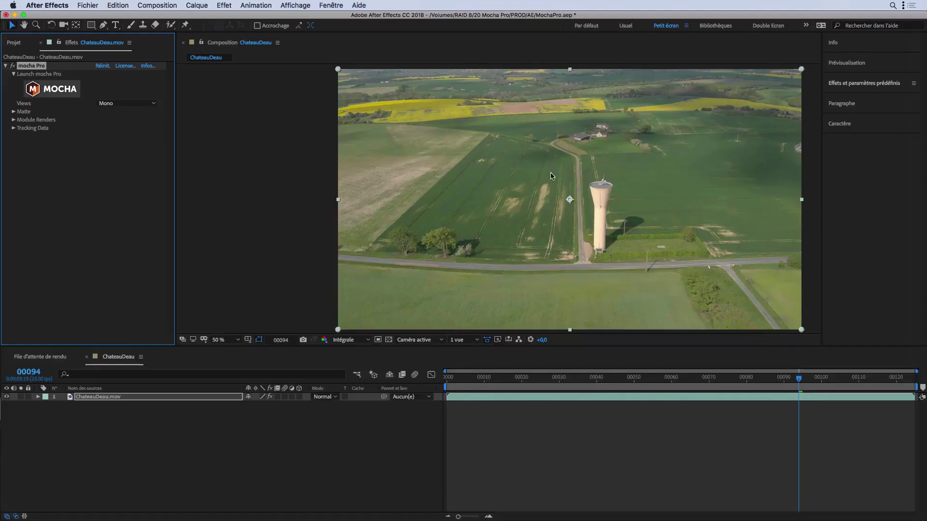
Go to frame 57, preview the mocha matte of all layers with View Matte, and turn the preview off.
left_click_drag(492, 375, 664, 374)
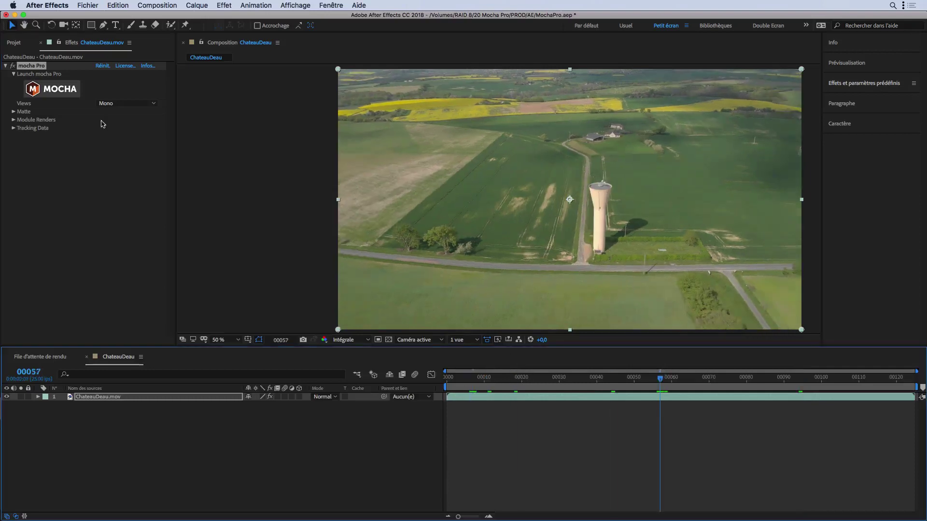
left_click(14, 112)
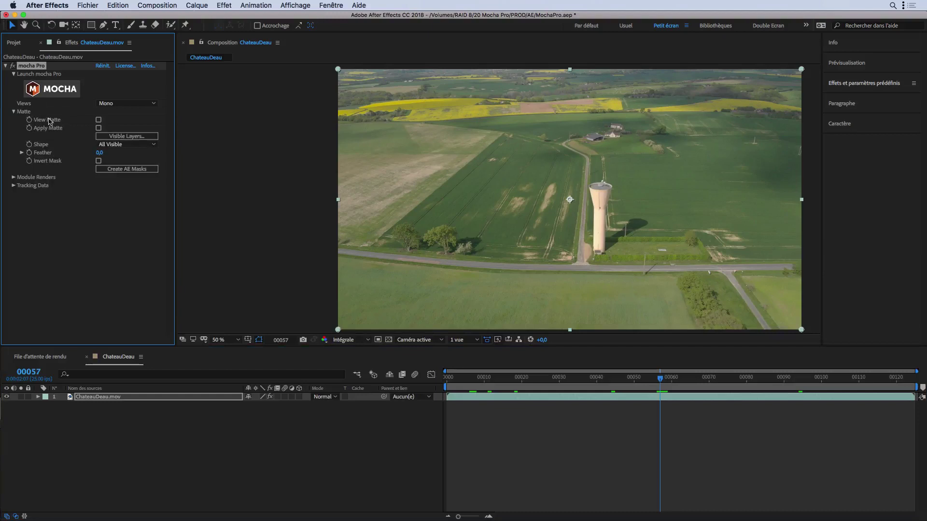
left_click(99, 120)
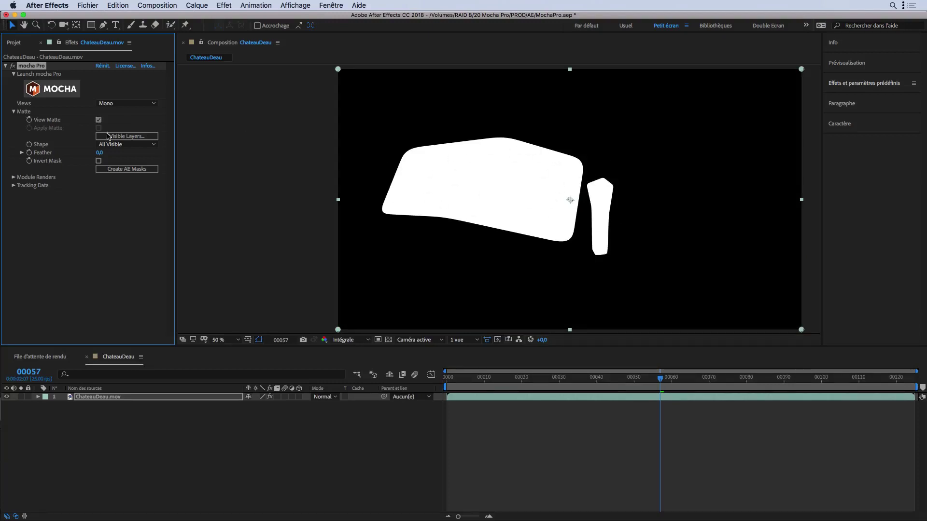
left_click(98, 121)
Hide the Champ layer so the matte uses only Chateau D'eau, check the matte, and enable Apply Matte.
left_click(125, 137)
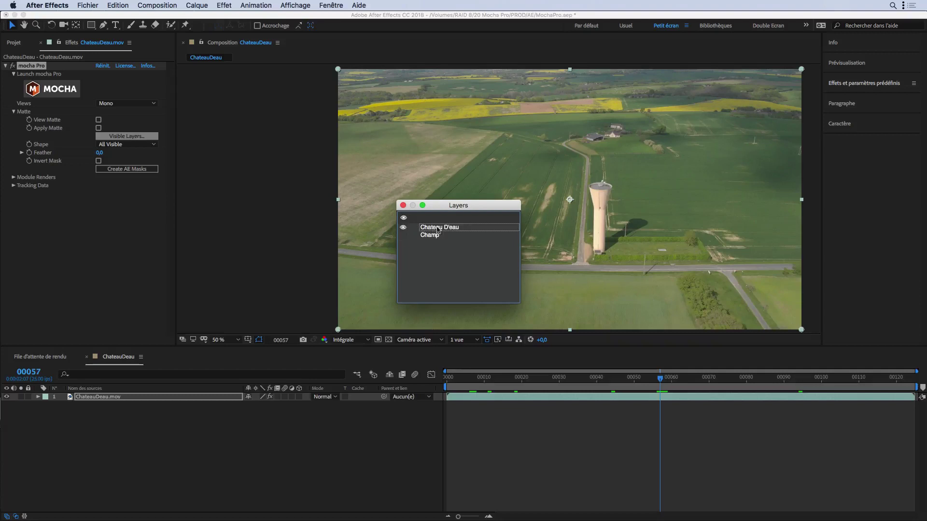
left_click(403, 206)
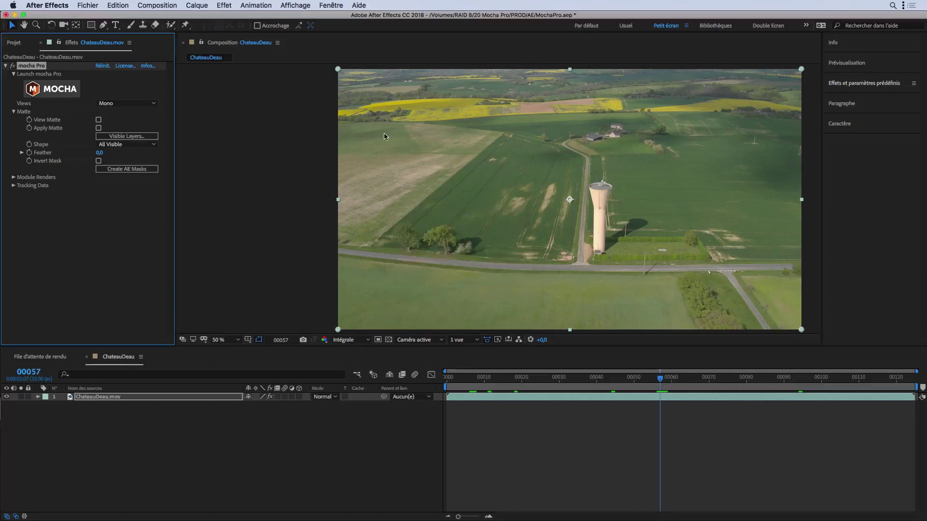
left_click(99, 120)
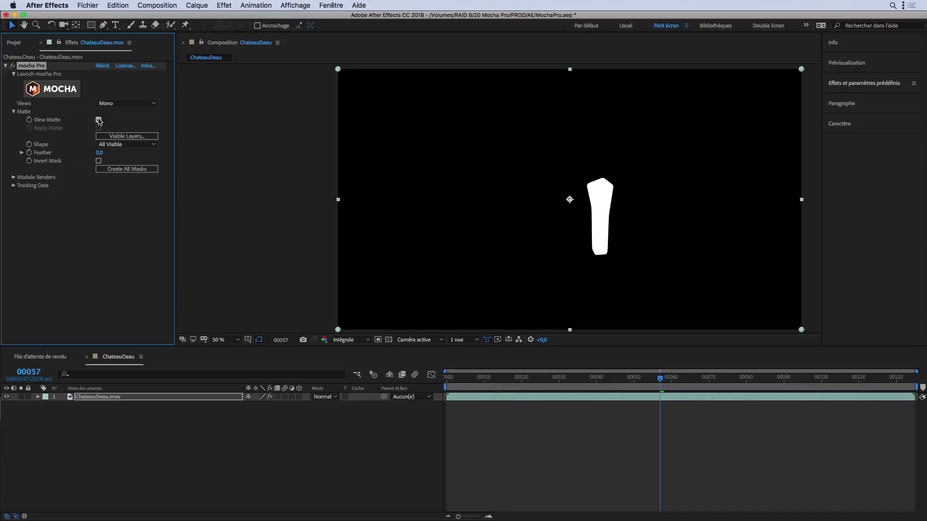
left_click(98, 119)
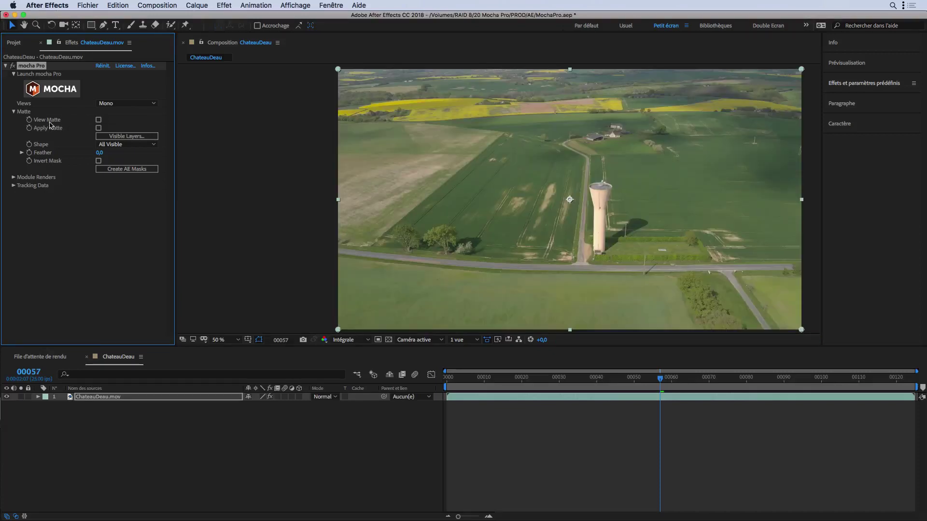
left_click(98, 127)
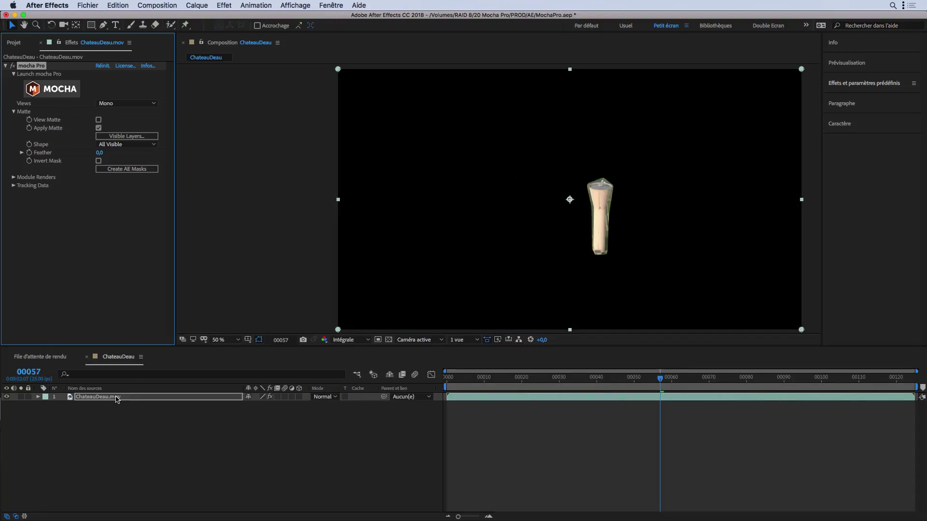
Open the footage in mocha Pro and switch the keying mode from Autokey to Uberkey for editing the tower's shape.
left_click(65, 95)
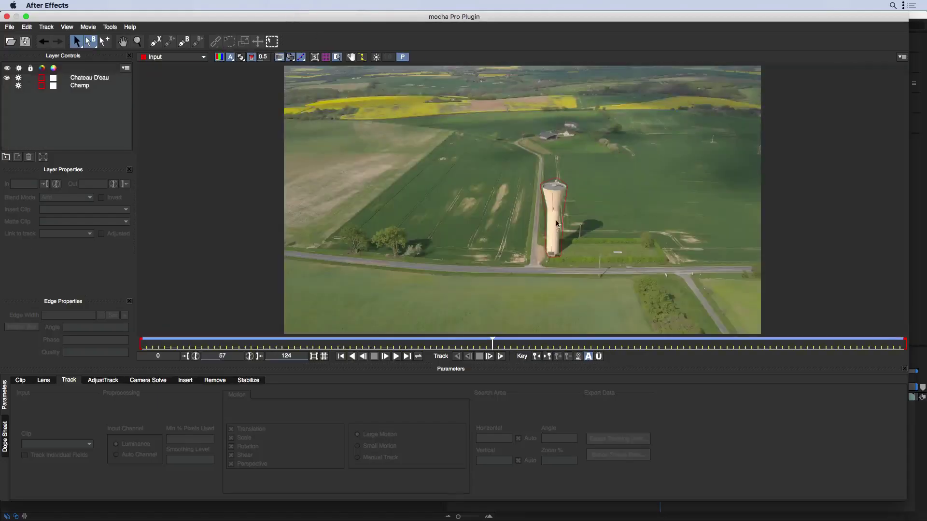
key("z")
left_click_drag(580, 203, 594, 145)
key("q")
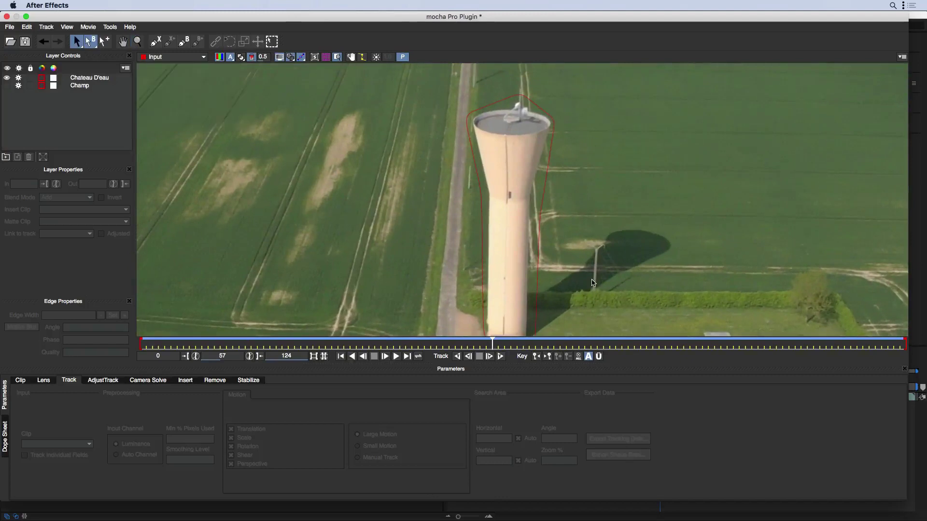
left_click(599, 357)
key("x")
left_click_drag(586, 275, 590, 239)
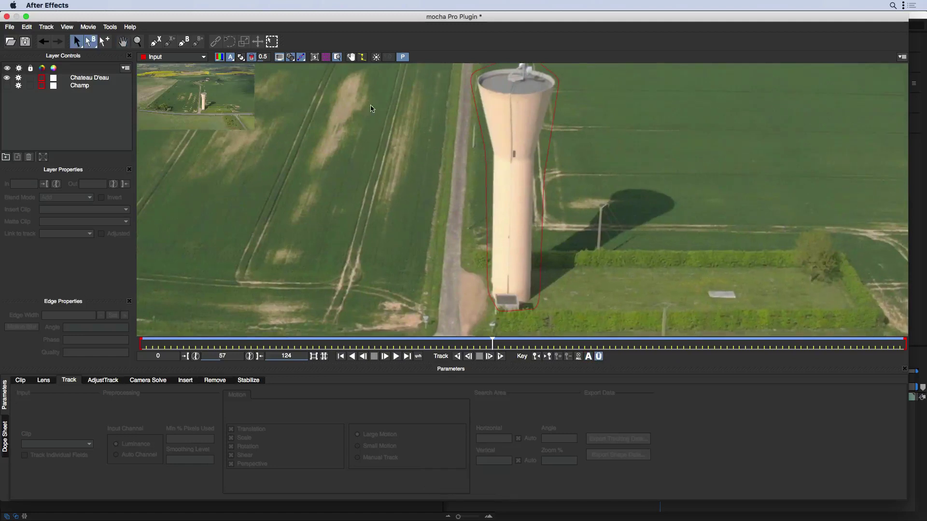
Tighten the Chateau D'eau shape to the tower by moving its points at the base, shaft and left rim.
left_click(488, 292)
left_click_drag(490, 291, 493, 292)
left_click_drag(539, 309, 530, 300)
left_click_drag(543, 178, 496, 153)
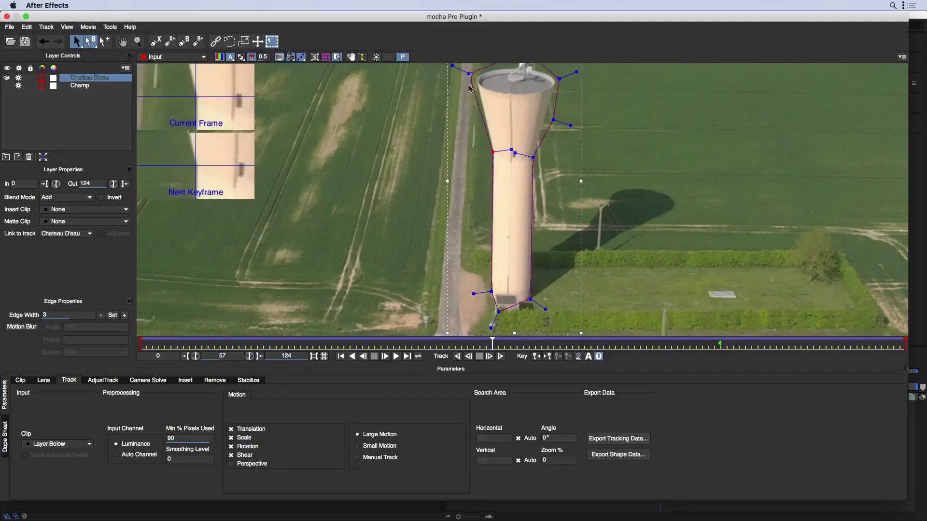
left_click_drag(469, 73, 476, 77)
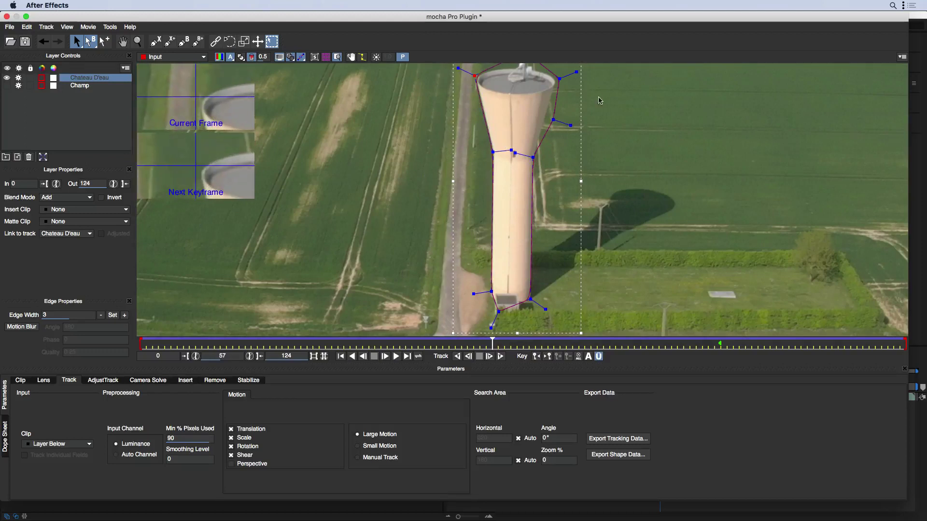
Fit the Chateau D'eau shape's points at the tower's top, right rim and right side of the cone.
key("x")
left_click_drag(539, 116, 534, 140)
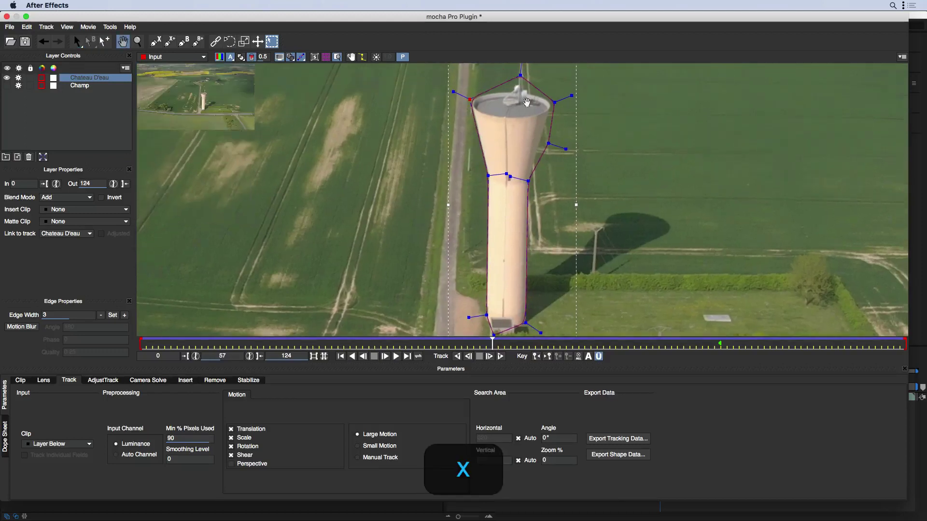
left_click_drag(517, 79, 552, 102)
left_click(546, 141)
left_click_drag(546, 142, 541, 140)
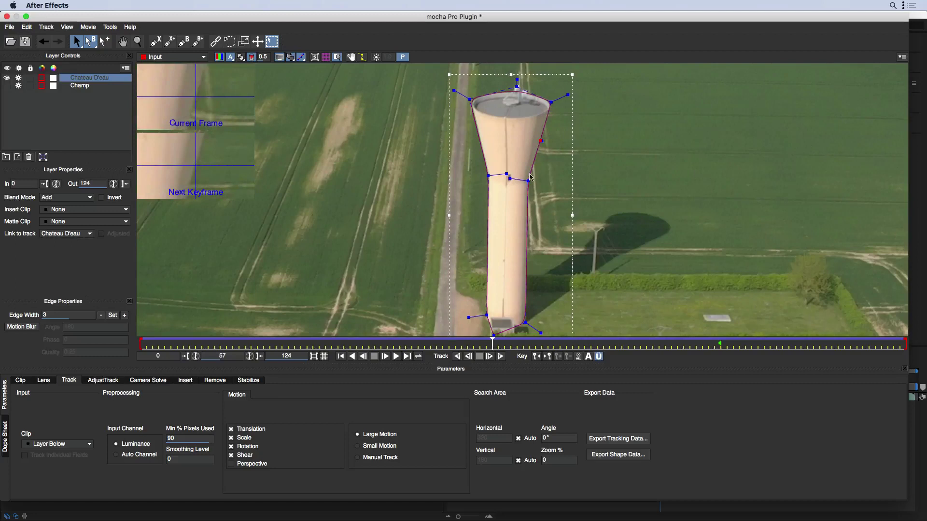
left_click(469, 99)
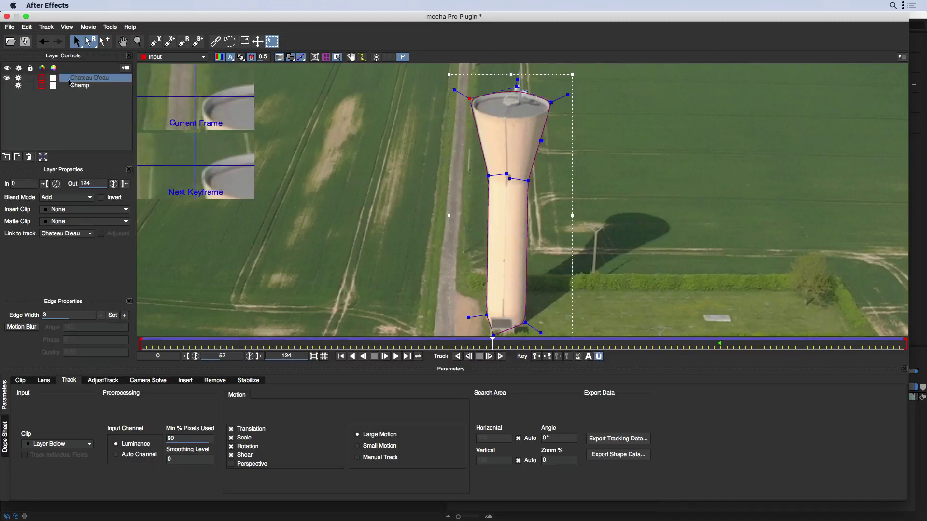
Save the mocha project and return to After Effects, and inspect the tower cutout with and without the transparency grid.
left_click(25, 41)
left_click(6, 17)
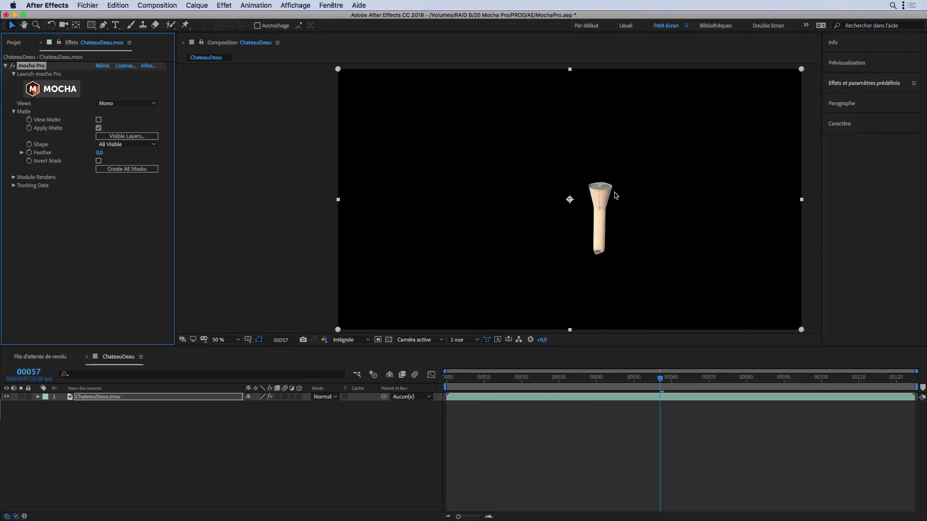
left_click(389, 340)
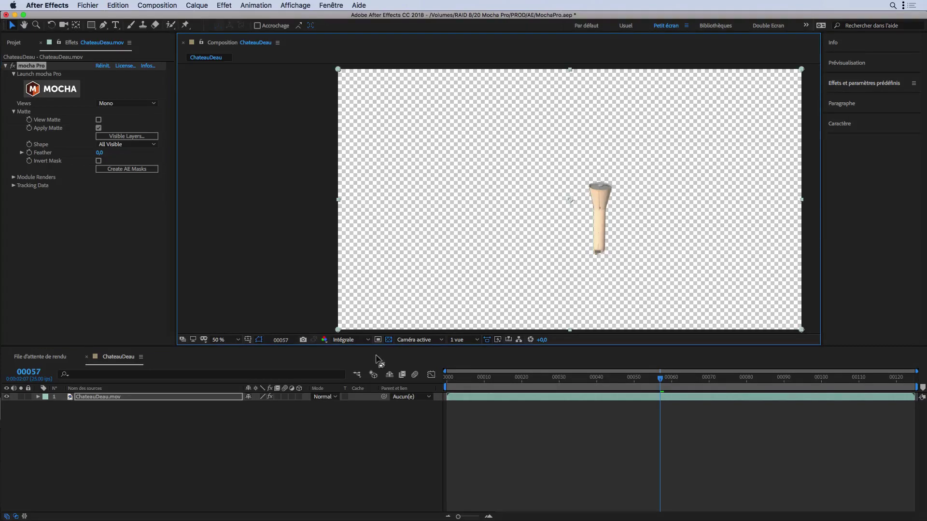
left_click(388, 340)
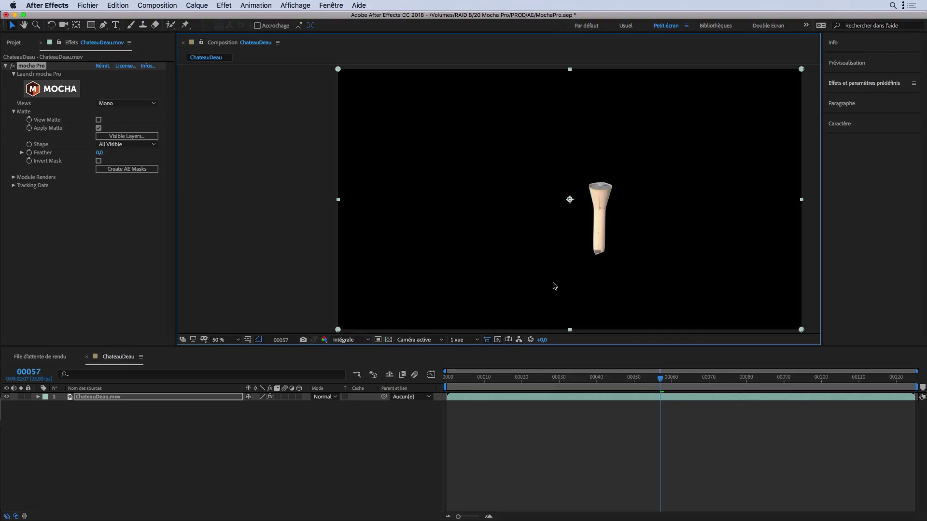
key("z")
left_click_drag(633, 286, 546, 156)
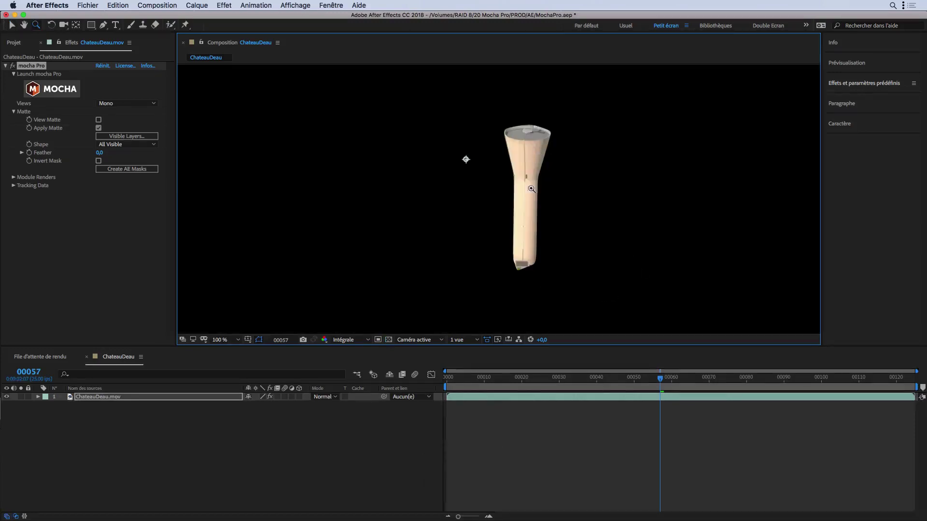
key("v")
key("comma")
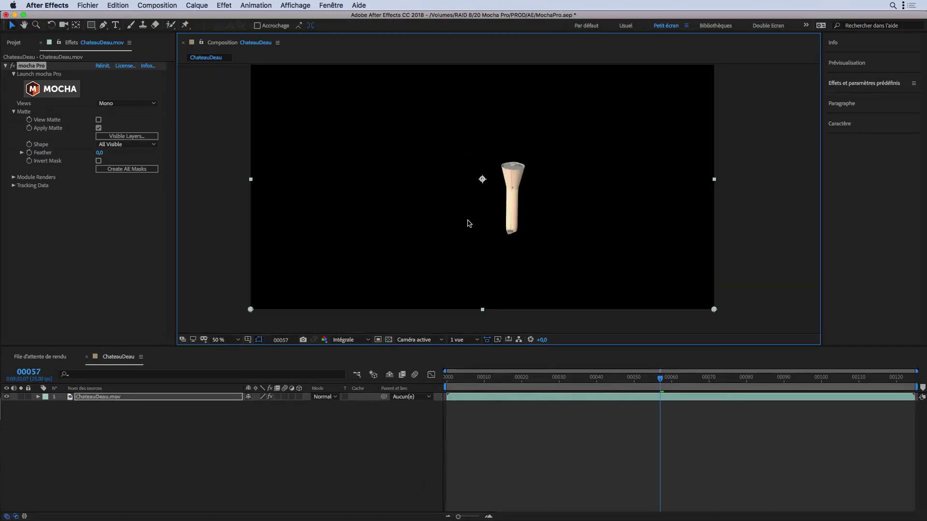
left_click_drag(457, 184, 481, 197)
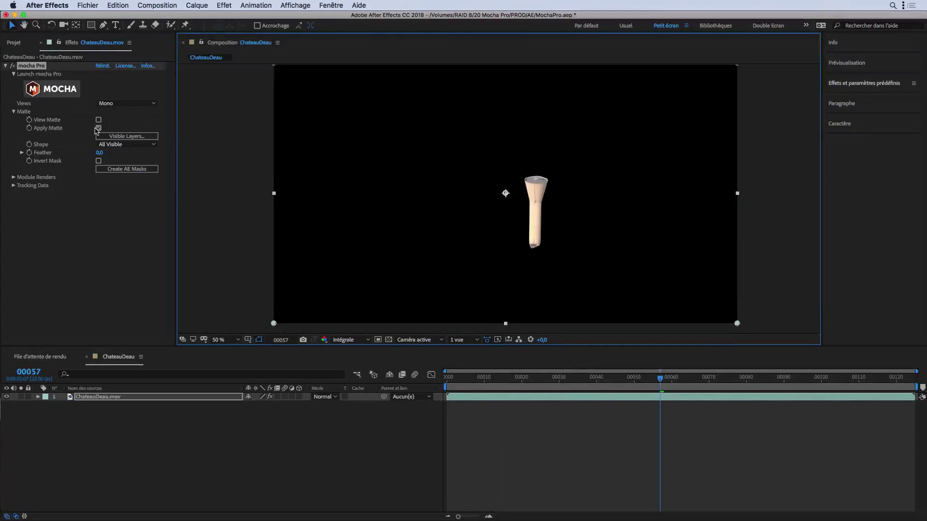
Try the matte's Feather and Invert Mask settings, check the inverted cutout, and turn the inversion off again.
mouse_move(99, 152)
left_mouse_down()
mouse_move(112, 153)
mouse_move(91, 152)
left_mouse_up()
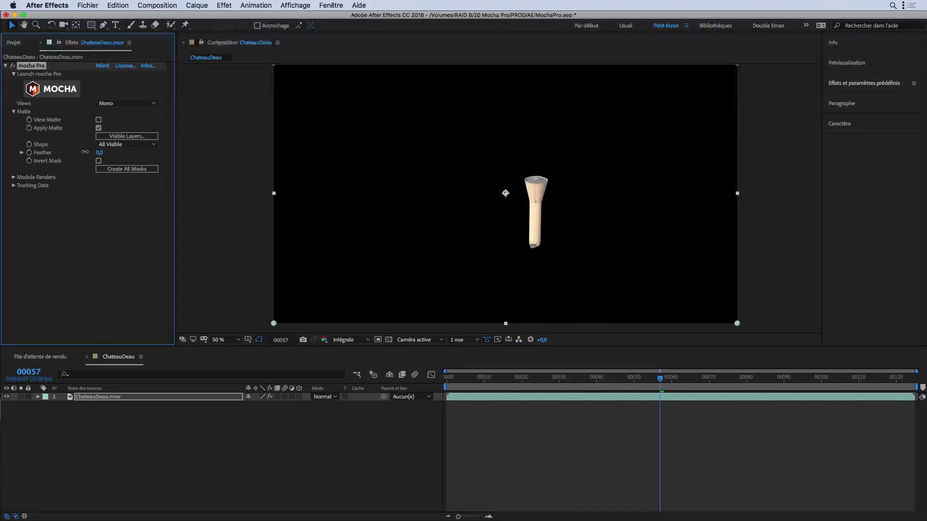
left_click(99, 161)
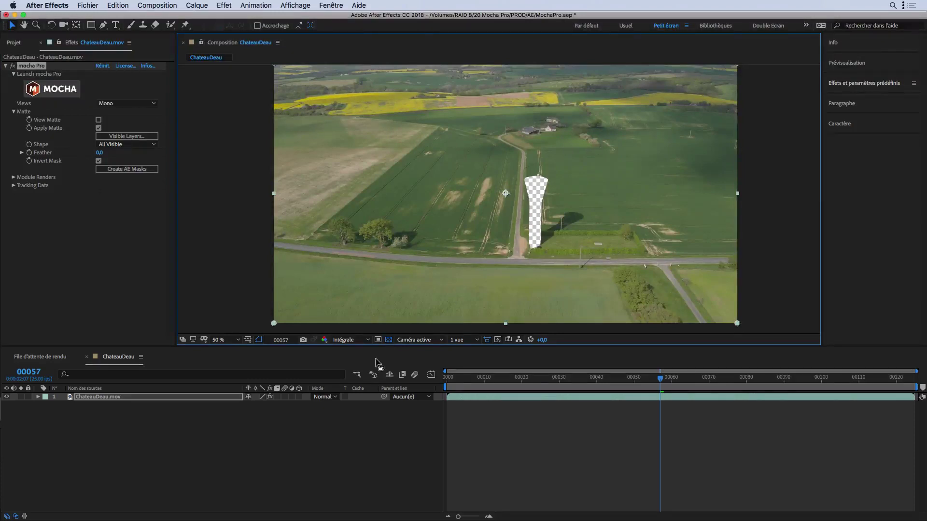
left_click(388, 340)
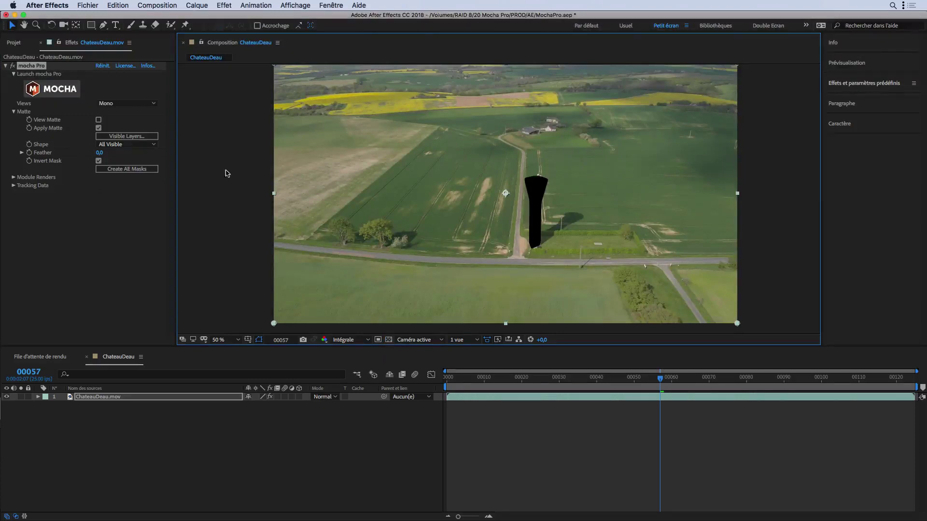
left_click(98, 162)
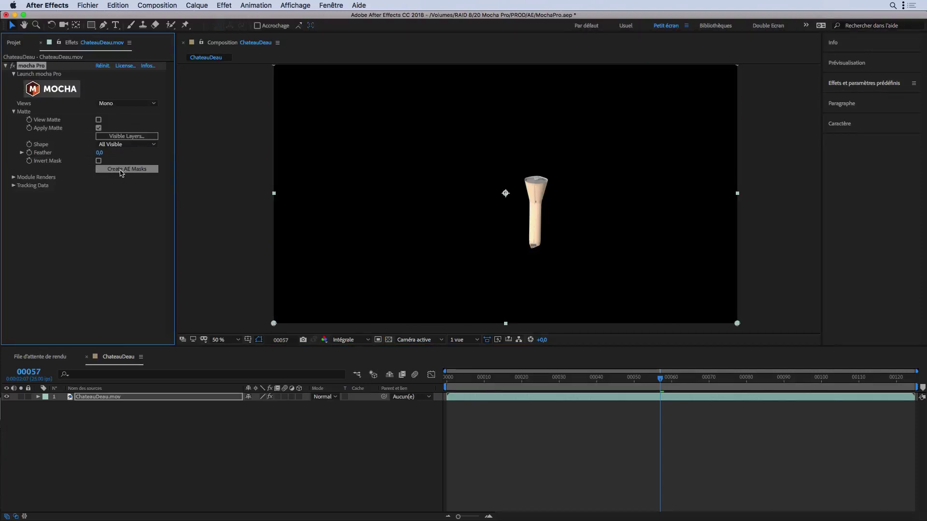
View the visible mocha layers, create After Effects masks from the Chateau D'eau shape, and disable Apply Matte.
left_click(125, 137)
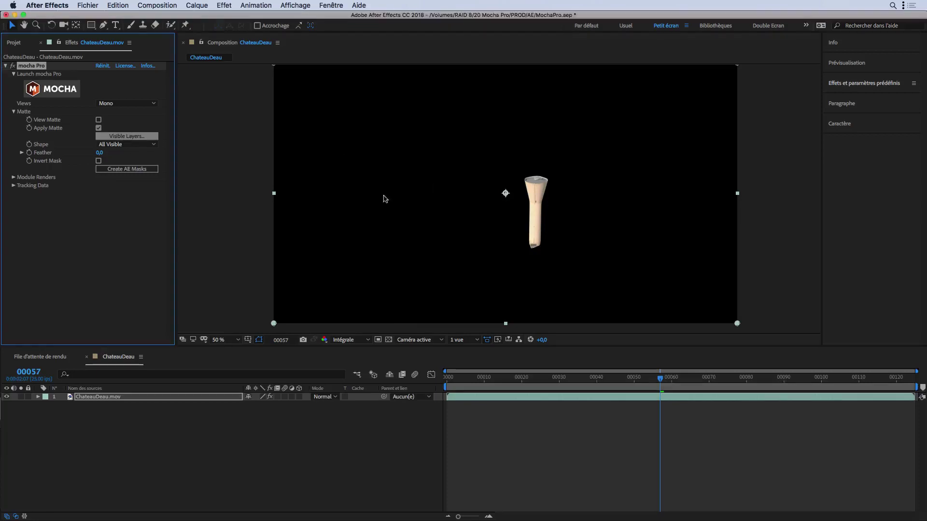
left_click(403, 205)
left_click(125, 169)
left_click(99, 128)
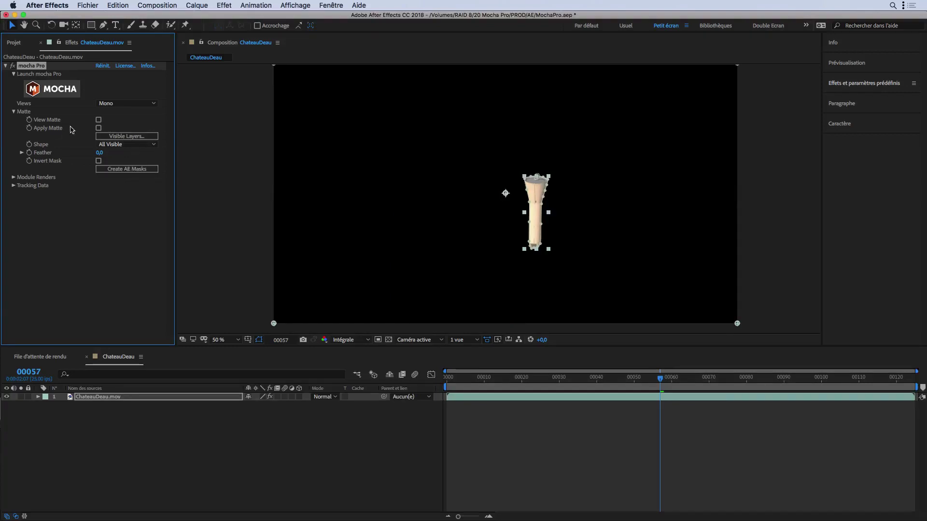
Reveal the mask path of ChateauDeau.mov and check its keyframed animation over the clip, stopping at frame 35.
left_click(110, 396)
key("m")
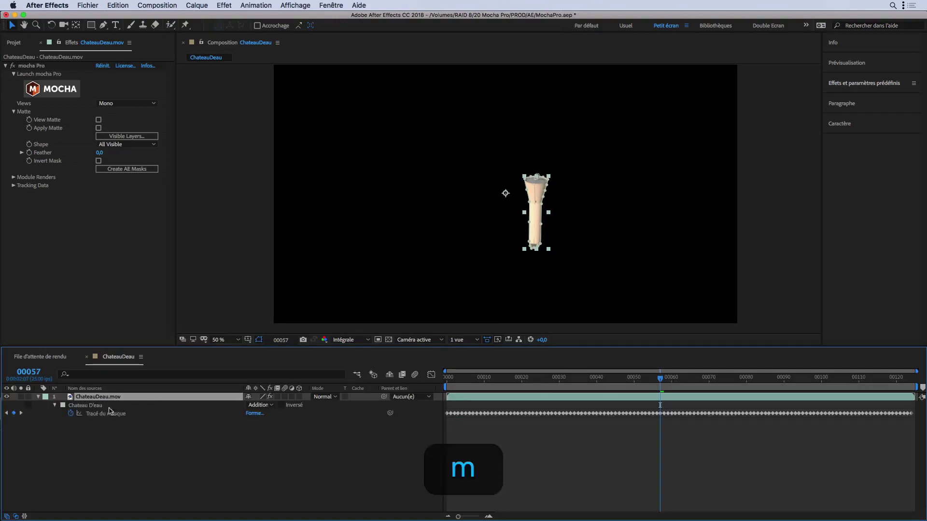
left_click_drag(448, 380, 578, 380)
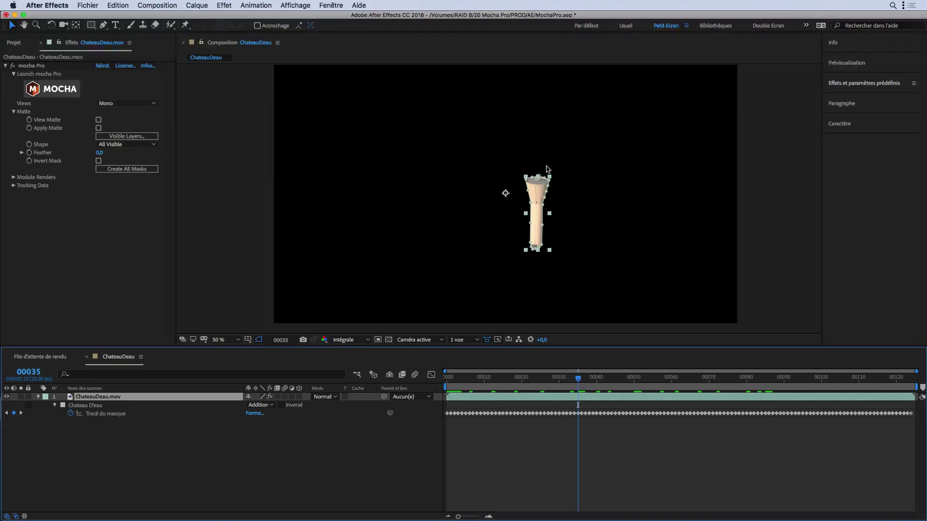
Expand the Chateau D'eau mask's properties and try out its mask feather.
left_click(55, 405)
left_click(55, 406)
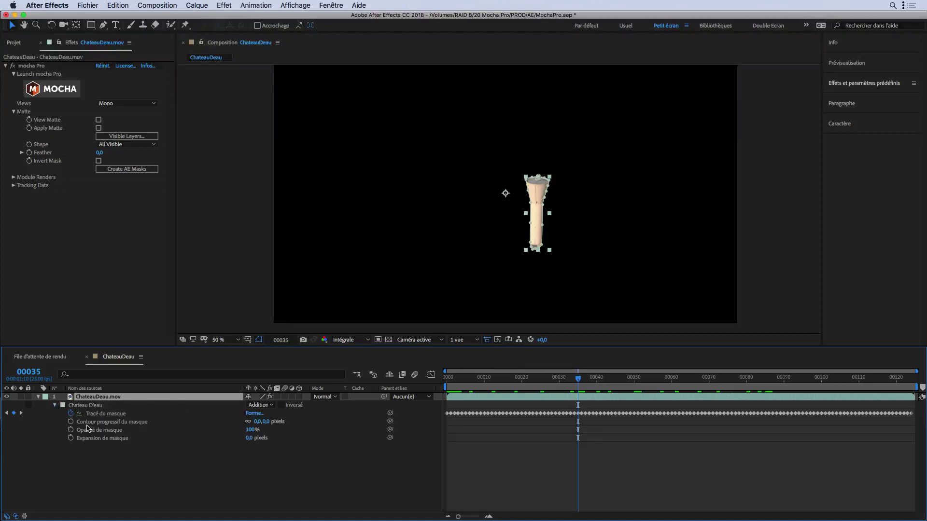
mouse_move(261, 422)
left_mouse_down()
mouse_move(275, 421)
mouse_move(256, 421)
left_mouse_up()
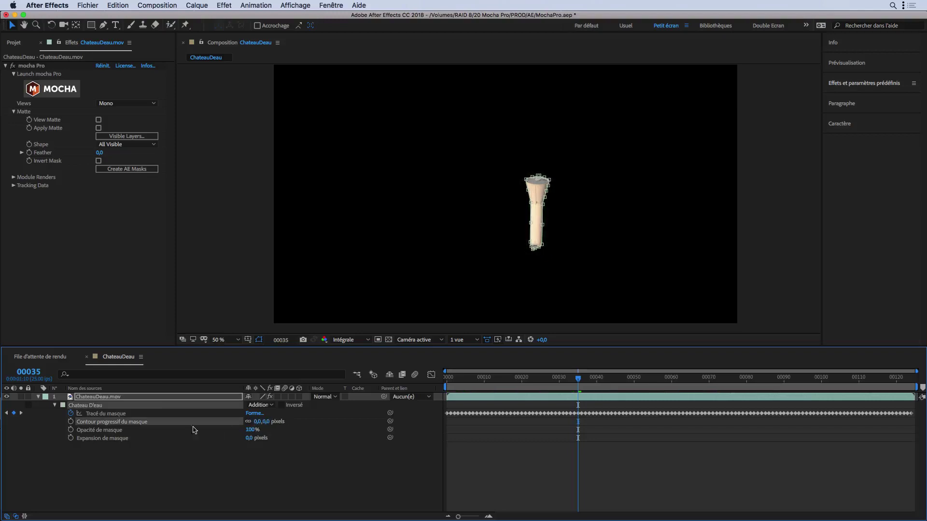
In mocha Pro, add points to the Chateau D'eau shape and fit them around the tower's base, and save and close the project.
left_click(143, 401)
left_click(63, 88)
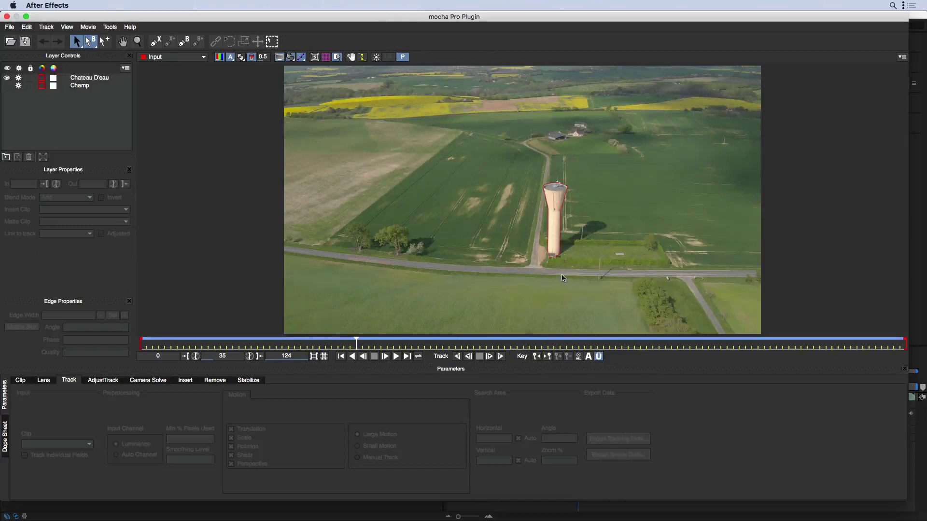
key("z")
left_click_drag(557, 276, 575, 145)
left_click_drag(571, 241, 572, 177)
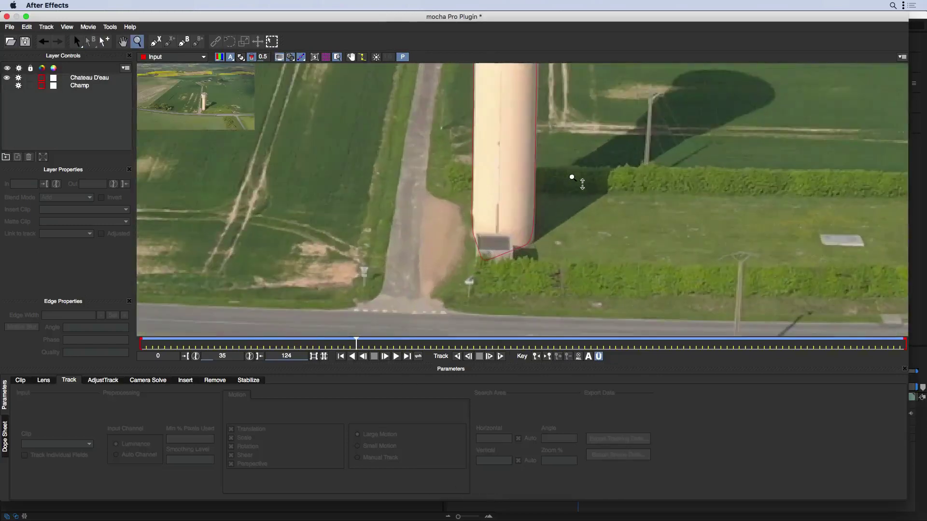
left_click(104, 43)
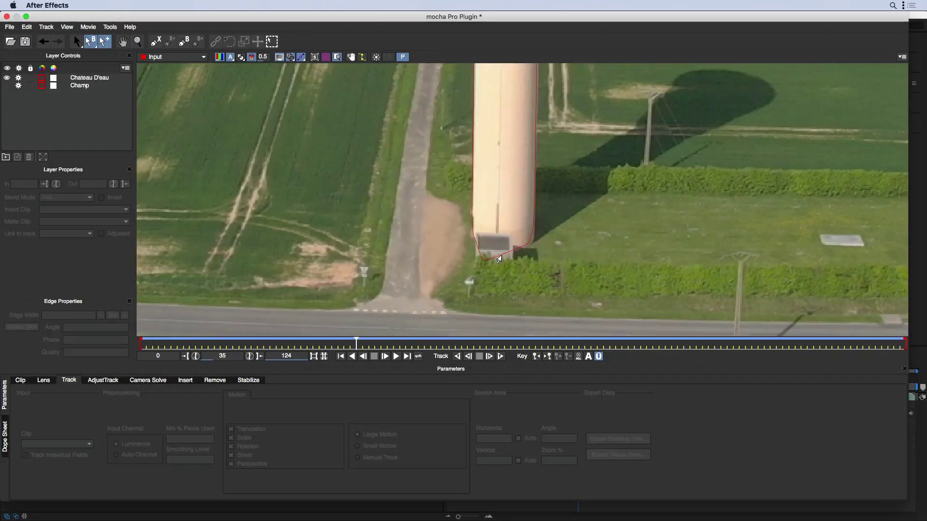
left_click(500, 256)
mouse_move(507, 253)
left_mouse_down()
mouse_move(513, 259)
mouse_move(474, 261)
mouse_move(512, 248)
mouse_move(513, 261)
left_mouse_up()
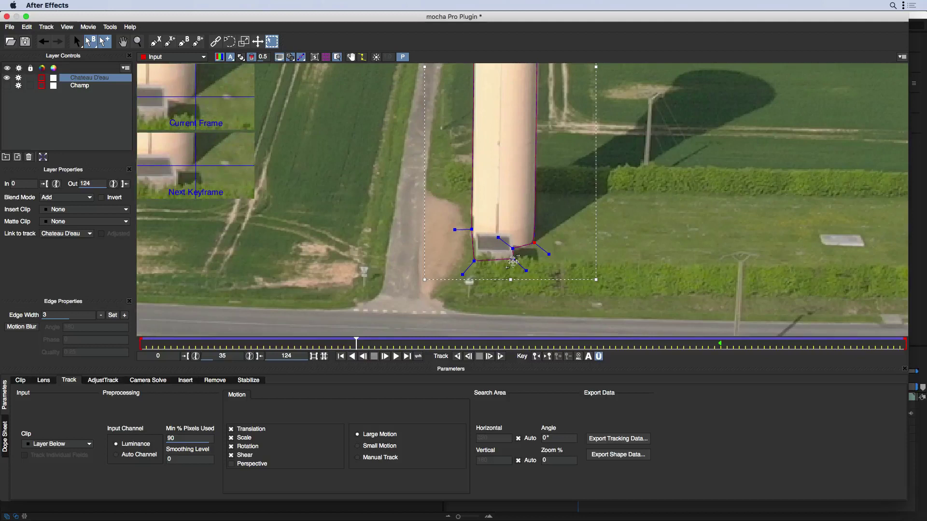
left_click(25, 41)
left_click(6, 16)
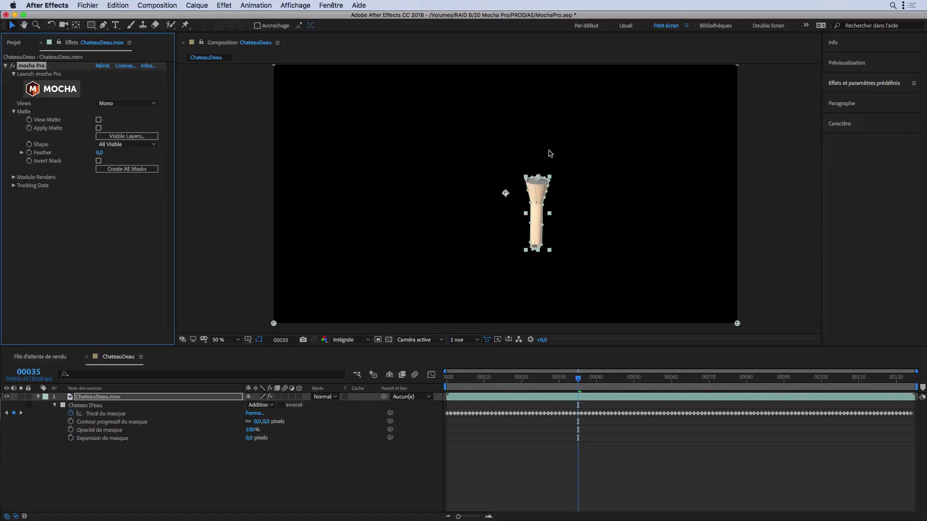
Delete the Chateau D'eau mask from ChateauDeau.mov and enable Apply Matte again.
left_click(85, 406)
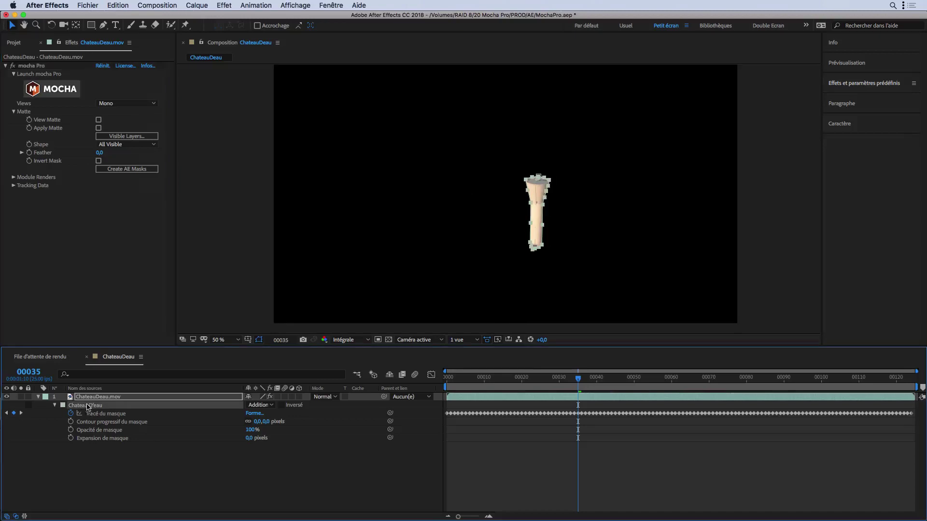
key("BackSpace")
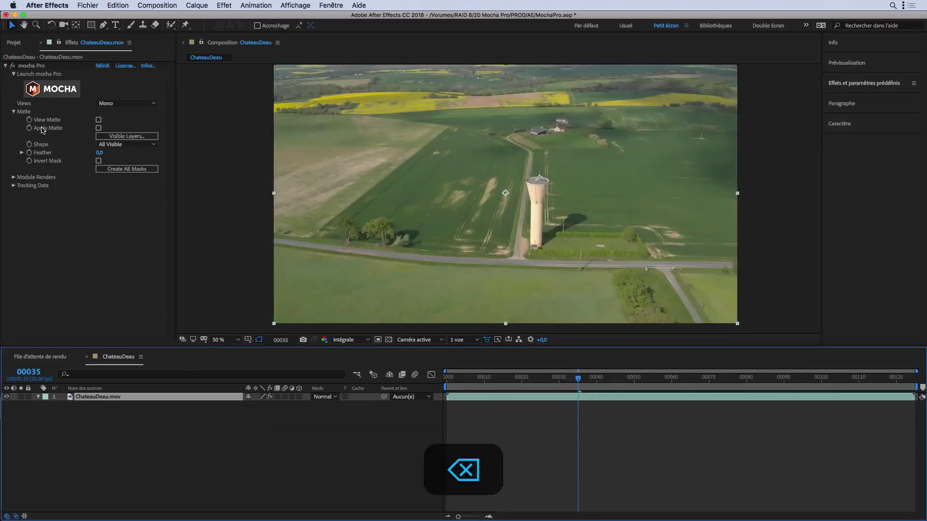
left_click(99, 127)
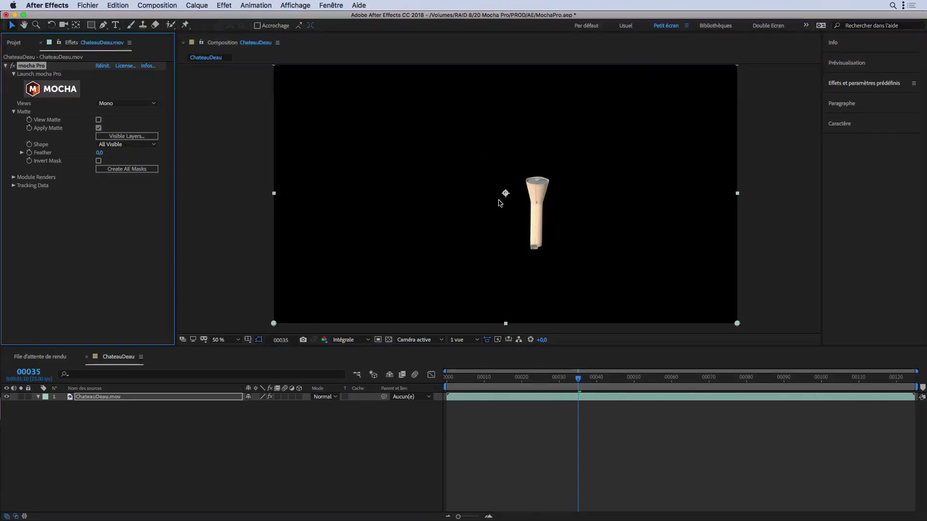
In mocha Pro, widen the outer soft edge of the Chateau D'eau shape's upper points in five increments of 3, and save and close the project.
left_click(54, 92)
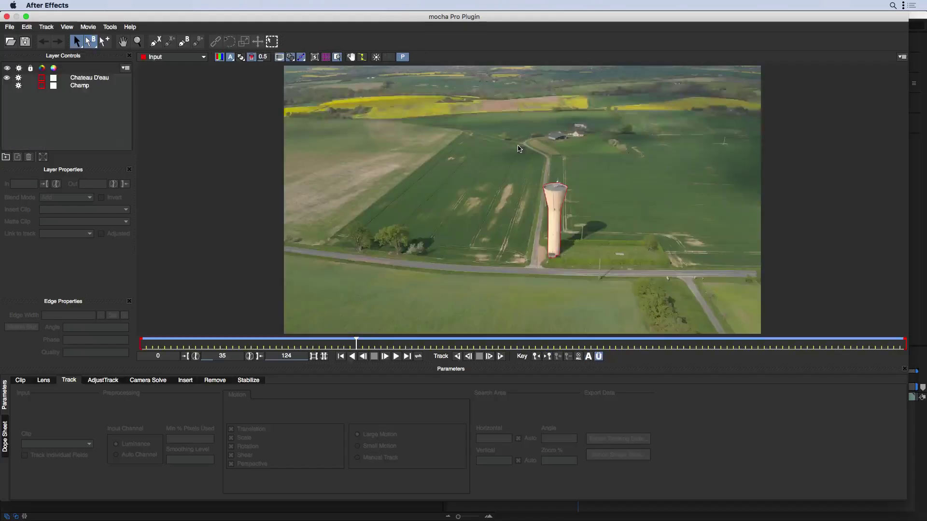
key("z")
left_click_drag(557, 209, 591, 165)
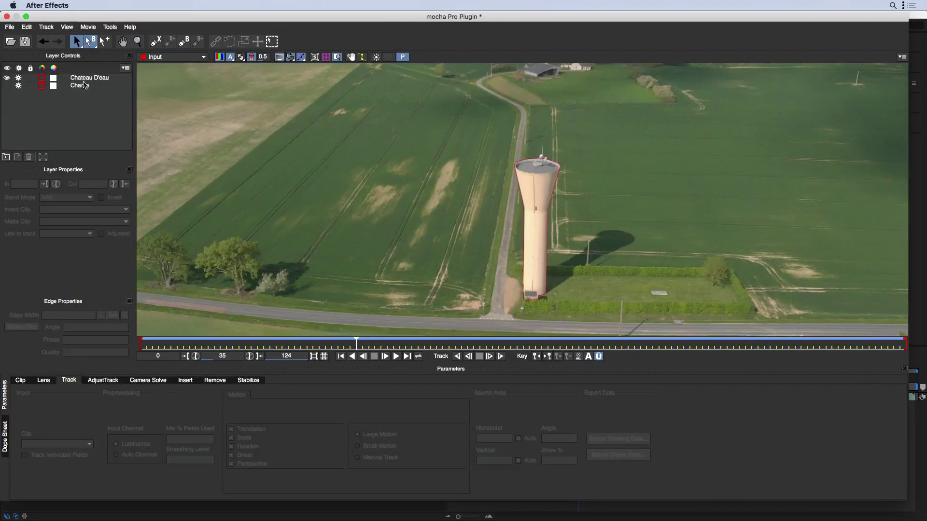
left_click(127, 79)
left_click_drag(463, 125, 622, 196)
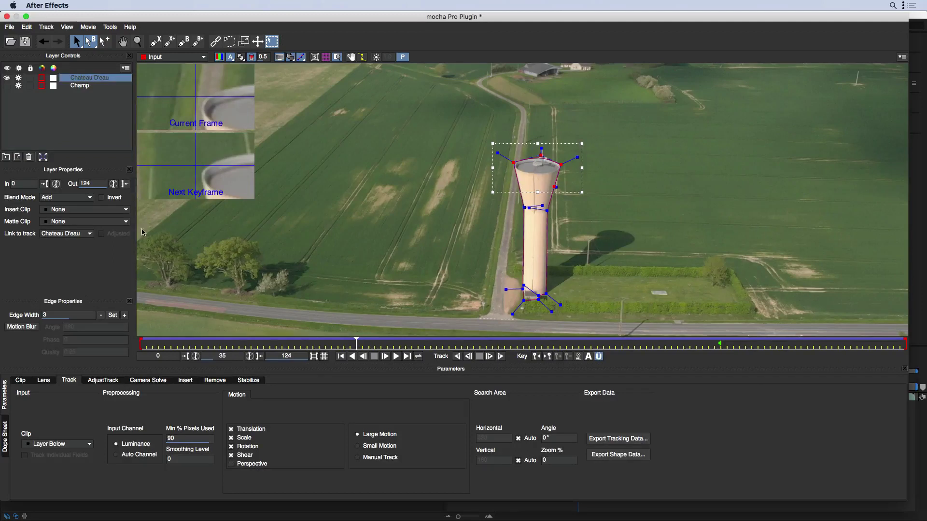
left_click(125, 315)
left_click(125, 316)
left_click(125, 315)
left_click(125, 315)
left_click(125, 315)
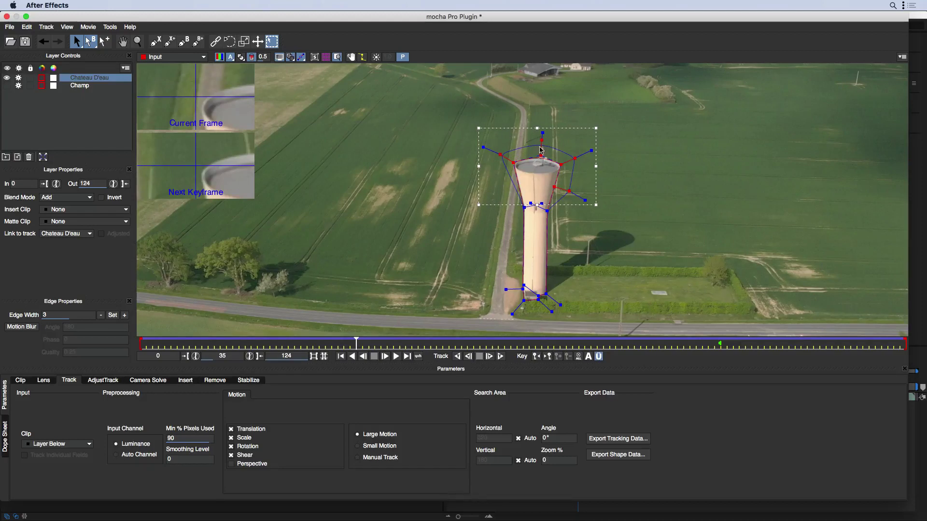
left_click(25, 42)
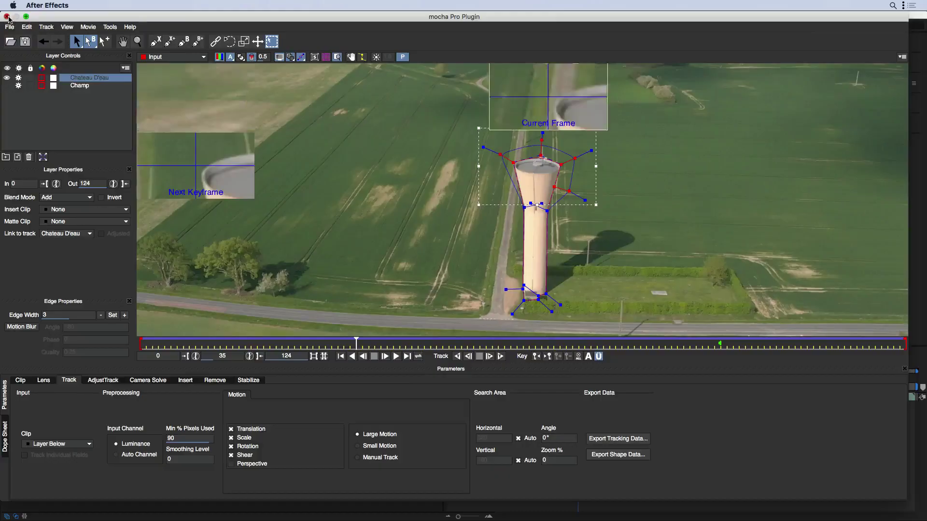
left_click(7, 17)
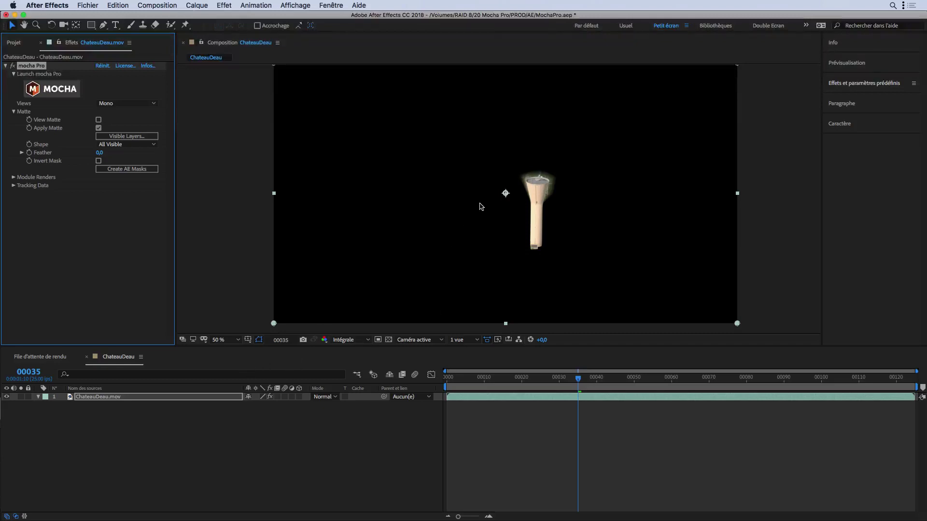
Reopen mocha Pro and shrink the soft edge of the Chateau D'eau shape's upper points back onto the outline.
left_click(54, 93)
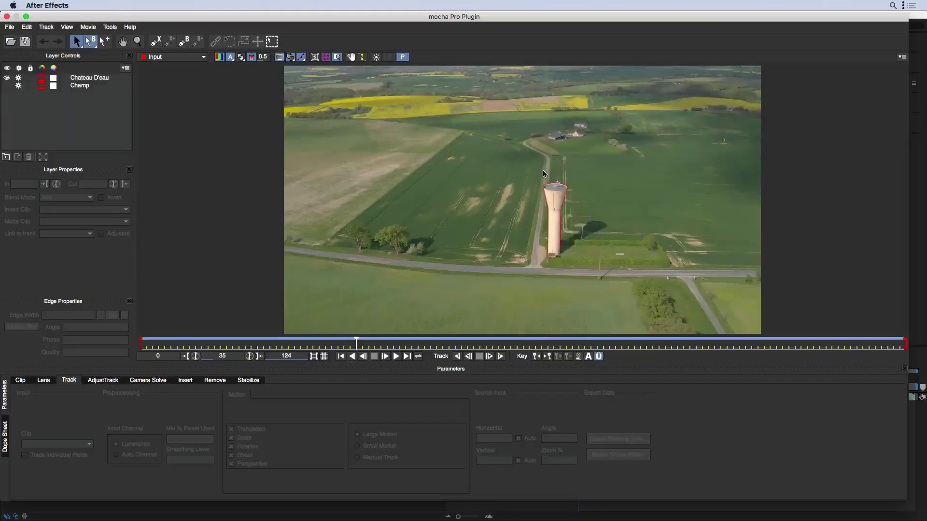
left_click(93, 80)
left_click_drag(493, 163, 627, 219)
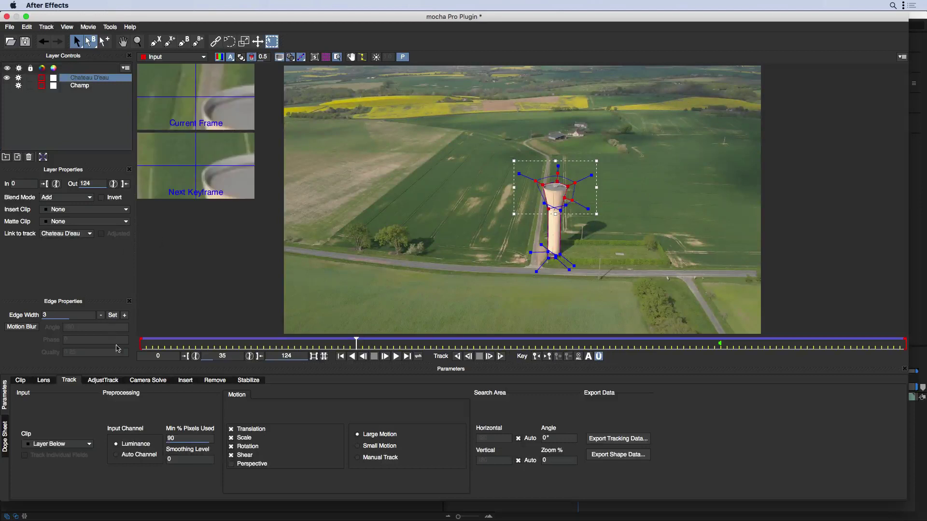
left_click(101, 315)
left_click(101, 315)
left_click(101, 315)
left_click(100, 316)
left_click(100, 316)
left_click(100, 317)
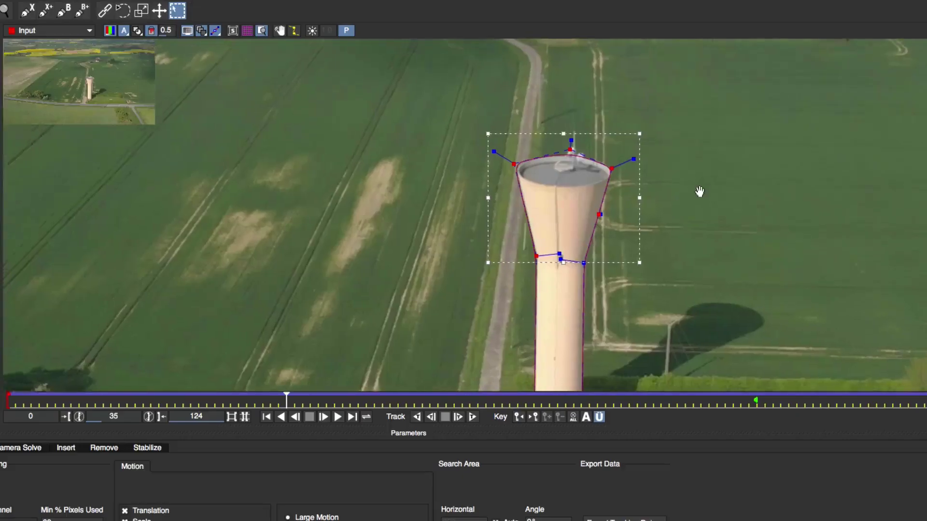
Draw a new closed X-spline around the grey roof at the top of the water tower on frame 35.
left_click_drag(699, 192, 673, 195)
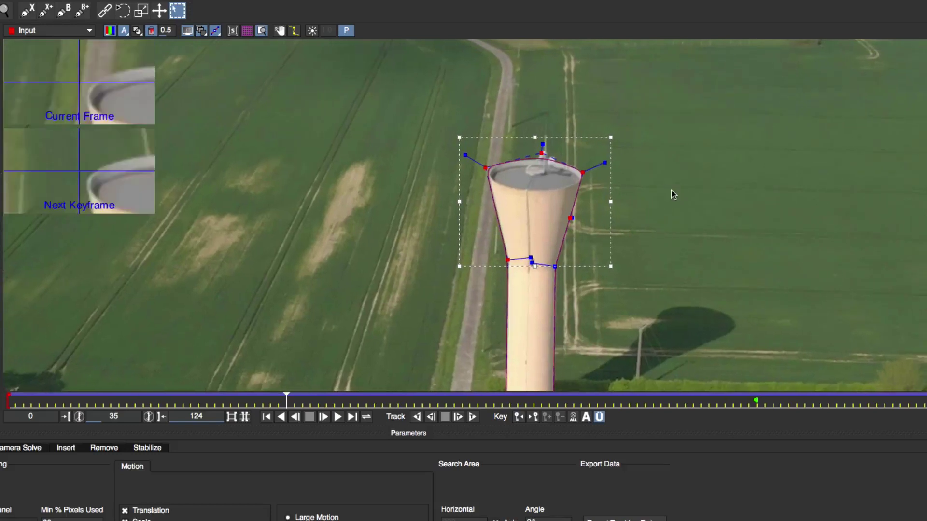
left_click(27, 10)
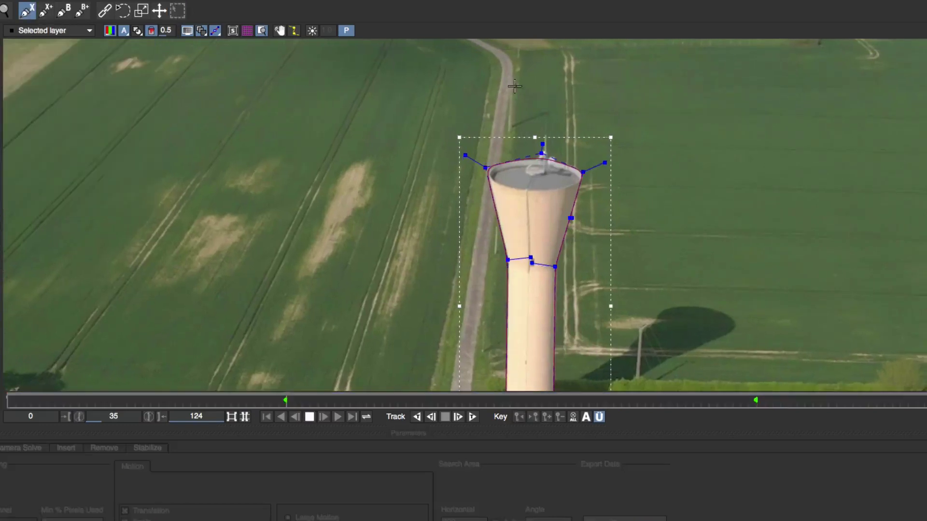
left_click(496, 170)
left_click(487, 180)
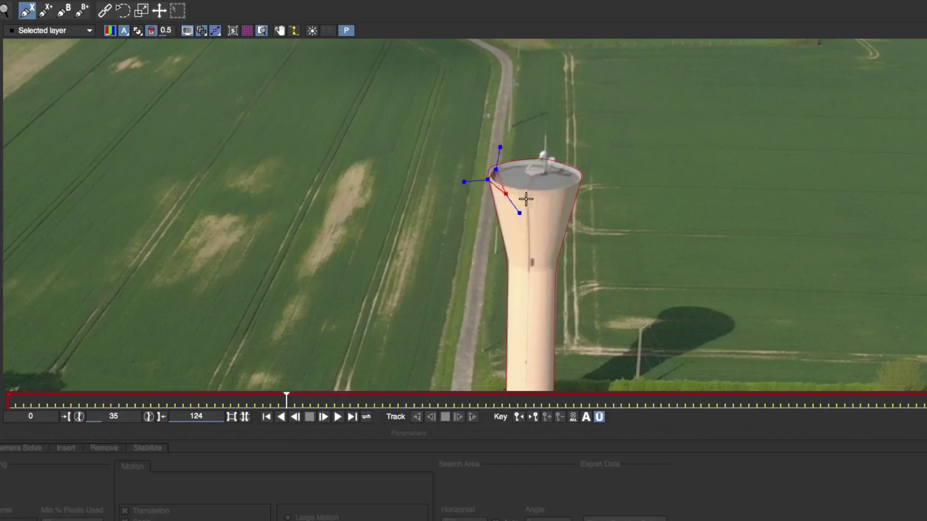
left_click(528, 195)
left_click(579, 184)
left_click(578, 173)
left_click(557, 163)
left_click(539, 162)
left_click(527, 161)
right_click(509, 170)
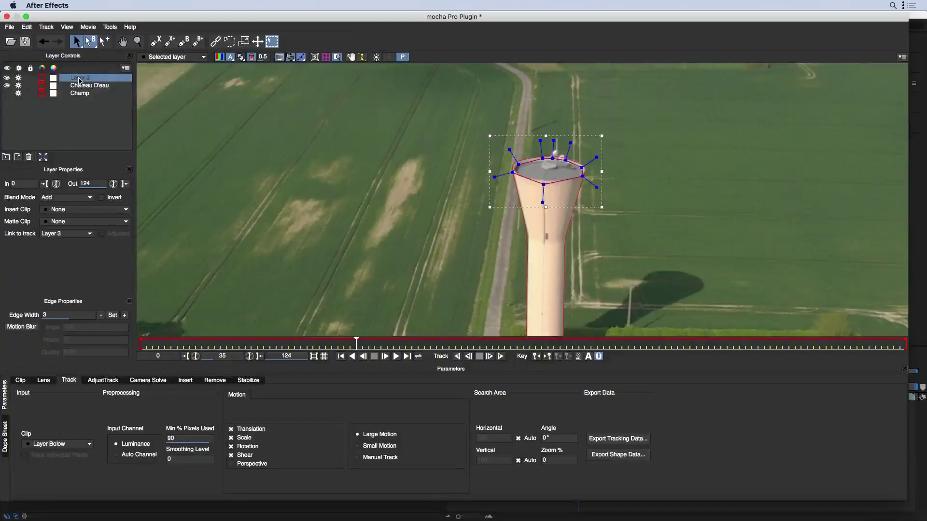
Rename the new layer Dessus, turn off tracking for Chateau D'eau and Champ, and keep Dessus first in the layer order.
type("Dessus")
key("Return")
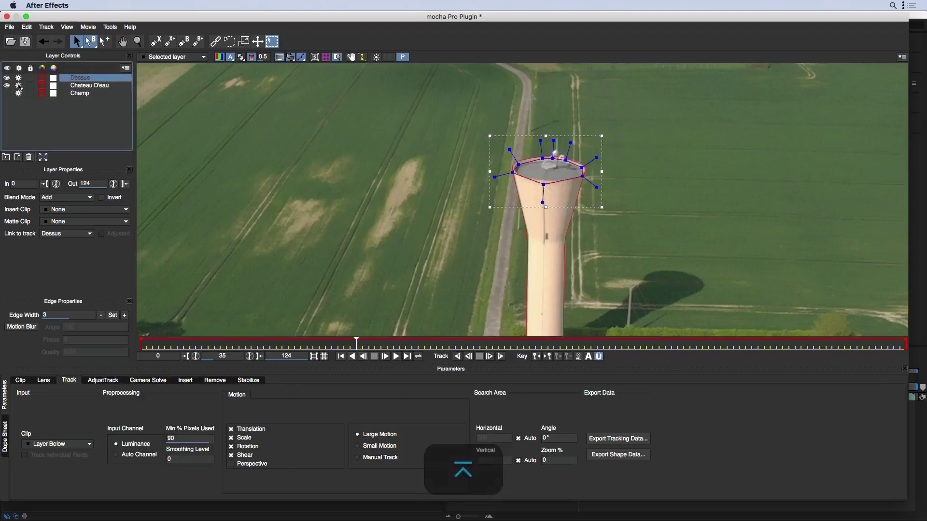
left_click_drag(18, 94, 19, 89)
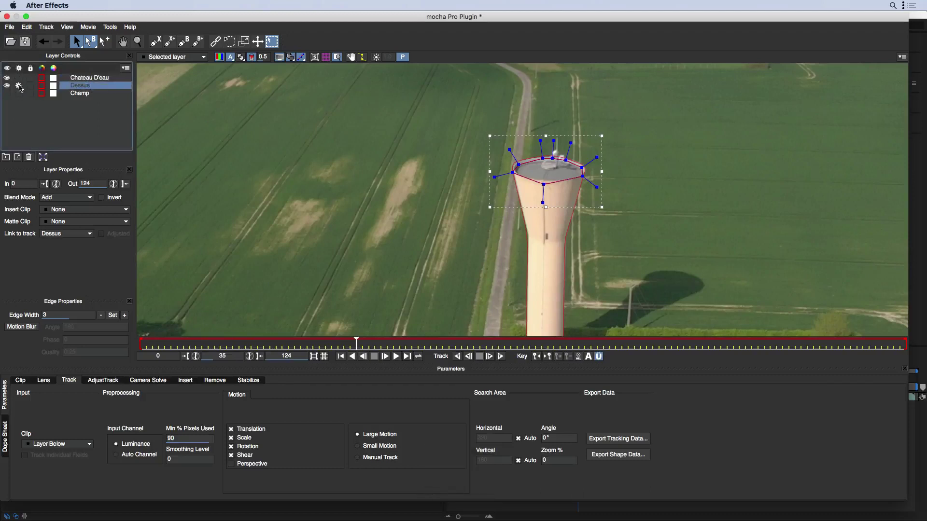
left_click_drag(75, 87, 67, 76)
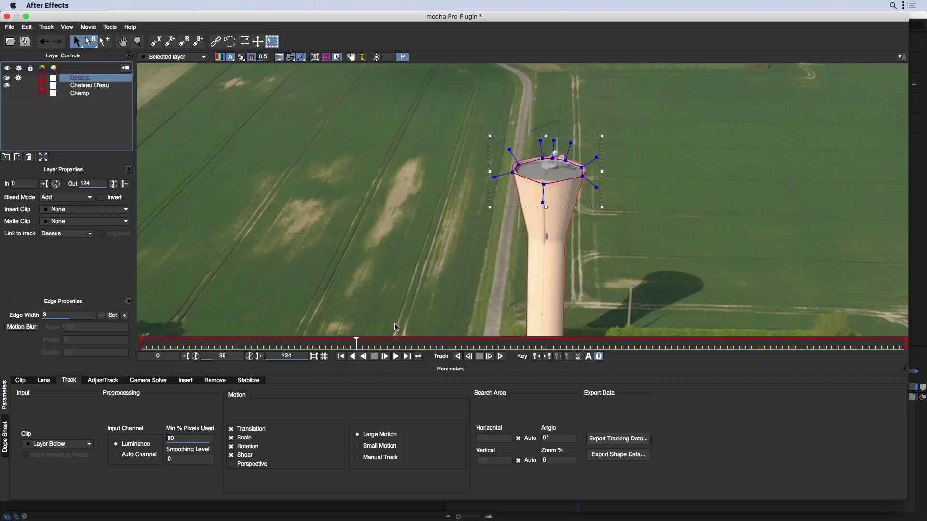
Enable Perspective motion for Dessus and track it backwards and forwards through the clip.
left_click(249, 464)
left_click(458, 357)
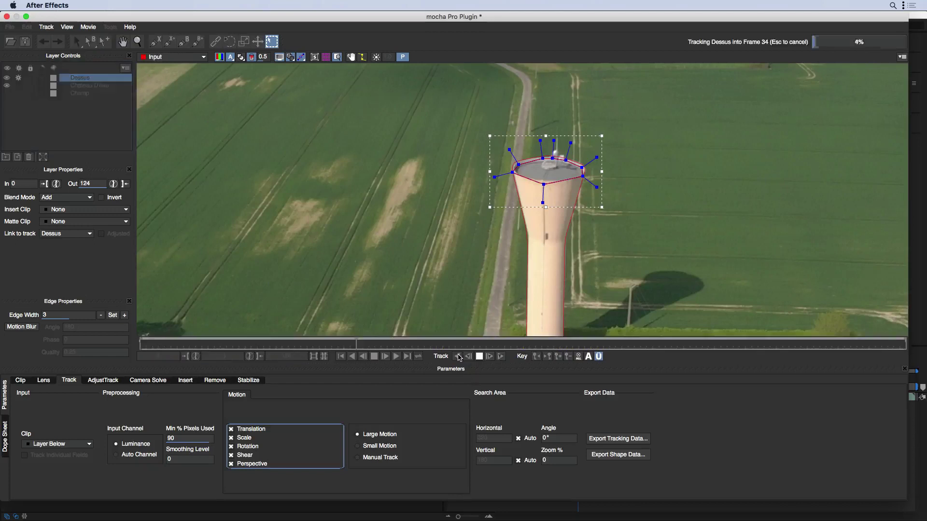
left_click(500, 357)
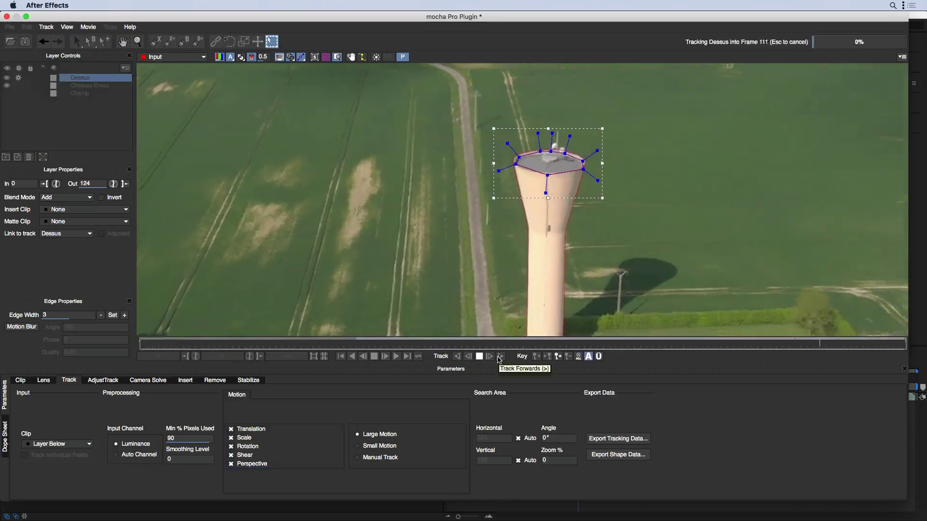
Enable Überkey mode and adjust the points of the Dessus shape on frame 124 to follow the roof's inner rim.
key("z")
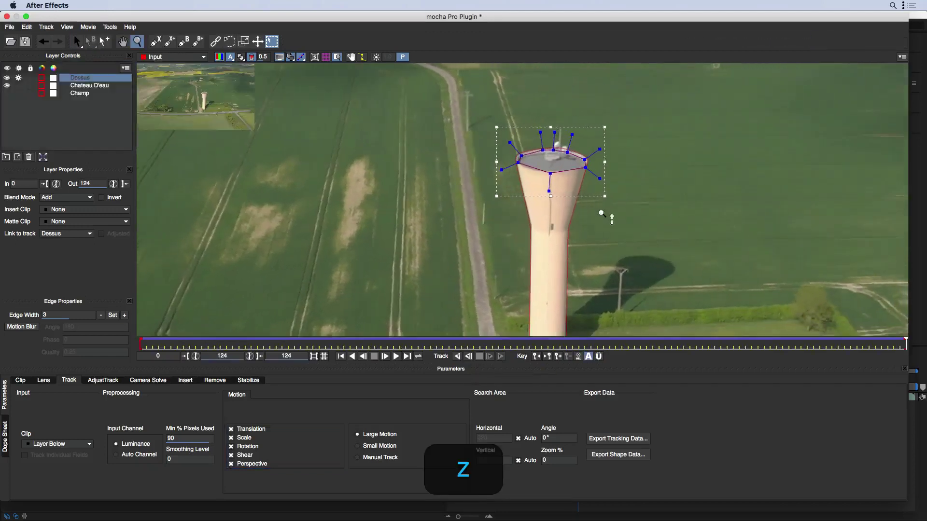
left_click_drag(603, 213, 622, 102)
left_click(599, 356)
left_click_drag(436, 126, 420, 143)
left_click_drag(492, 159, 492, 156)
left_click_drag(560, 148, 571, 125)
left_click_drag(530, 101, 524, 121)
mouse_move(490, 155)
left_mouse_down()
mouse_move(489, 164)
mouse_move(490, 155)
left_mouse_up()
left_click_drag(429, 138, 428, 141)
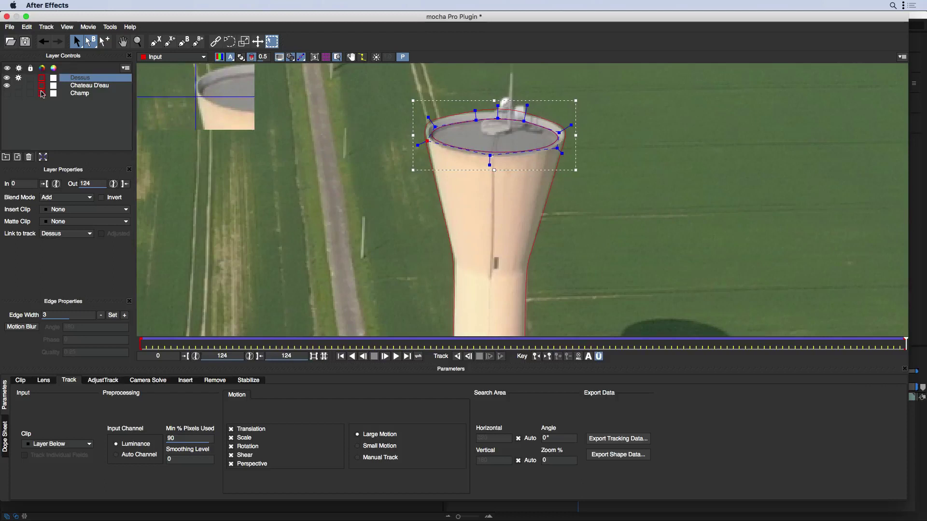
Turn off tracking for the Dessus layer, and save and close the mocha Pro project.
left_click(19, 78)
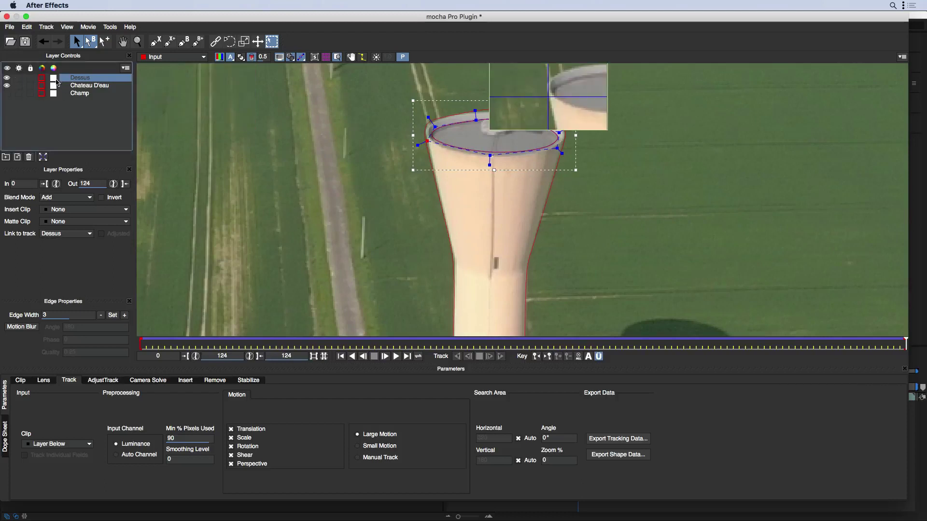
left_click(25, 41)
left_click(7, 16)
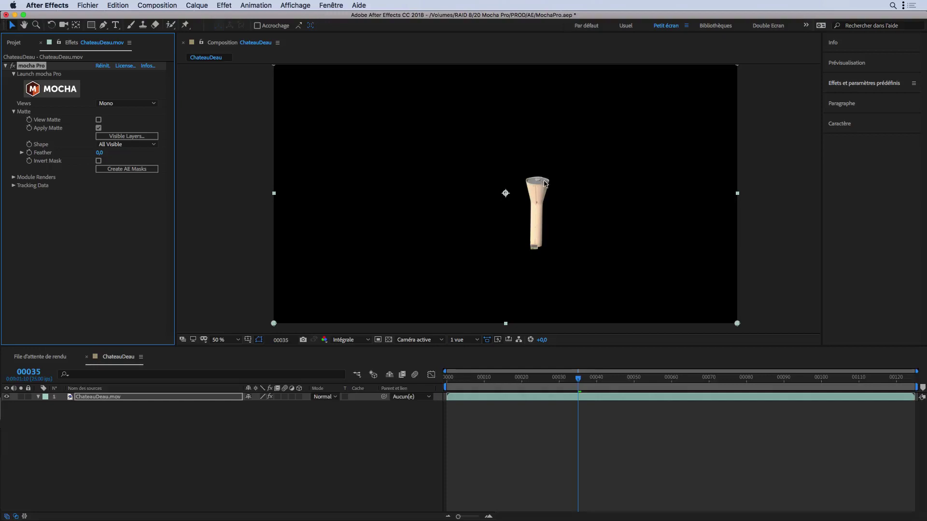
Reopen mocha Pro, set the Dessus layer's blend mode to Subtract, and save and close the project.
left_click(58, 91)
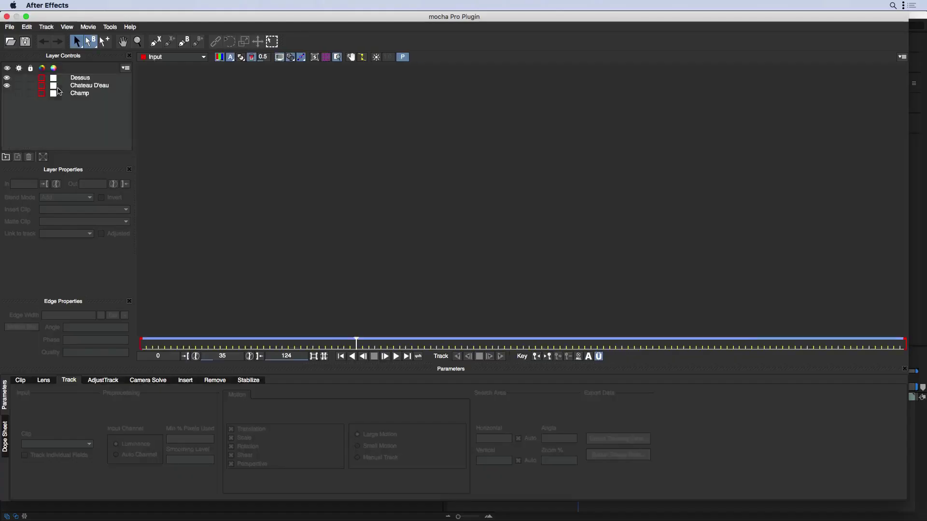
left_click(87, 78)
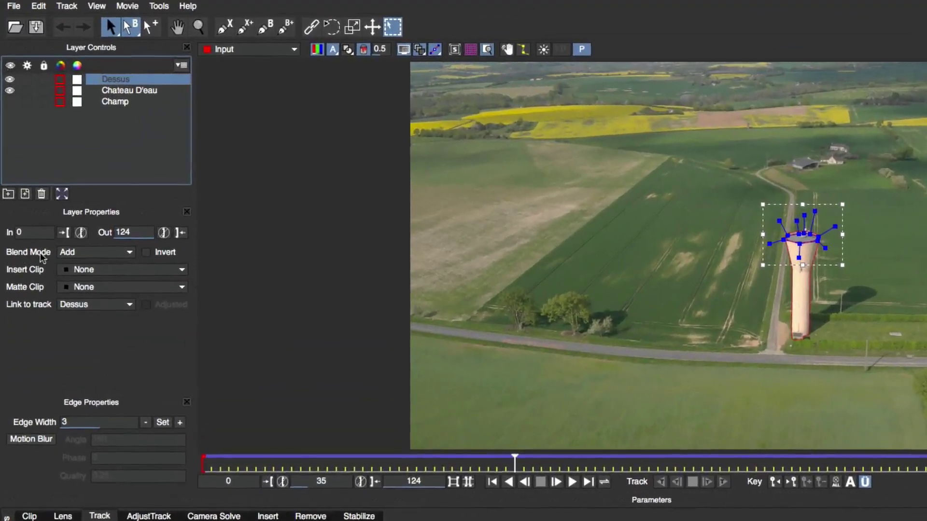
left_click(130, 253)
left_click(93, 273)
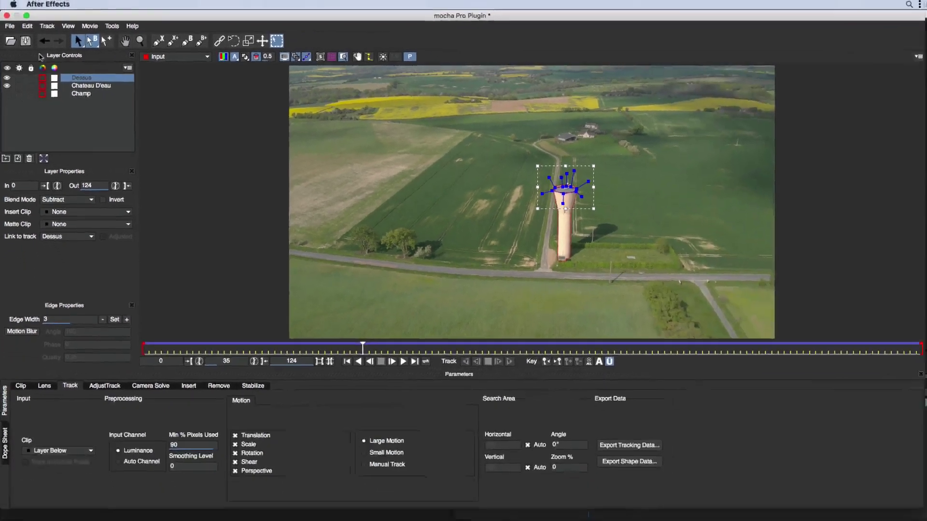
left_click(25, 42)
left_click(7, 16)
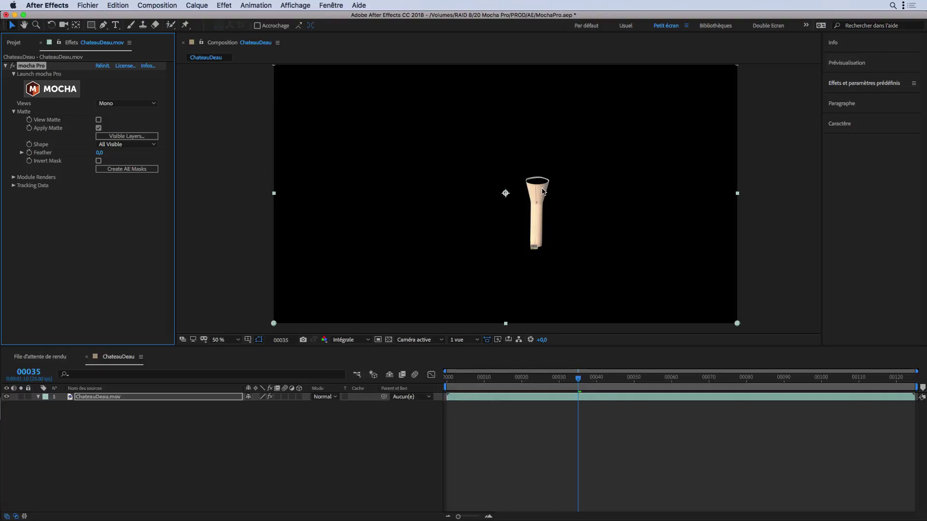
Disable Apply Matte on ChateauDeau.mov and create the effect's tracking data from the Dessus layer.
left_click(98, 128)
left_click(14, 111)
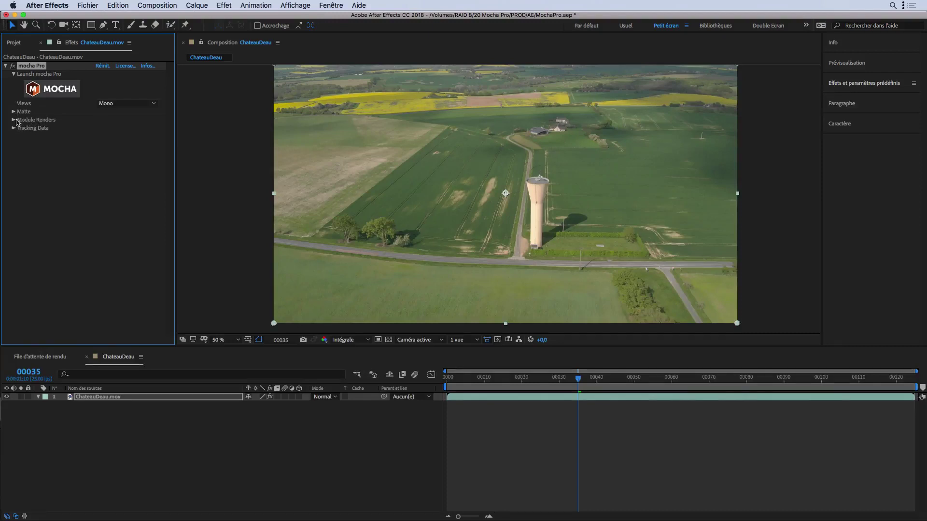
left_click(14, 128)
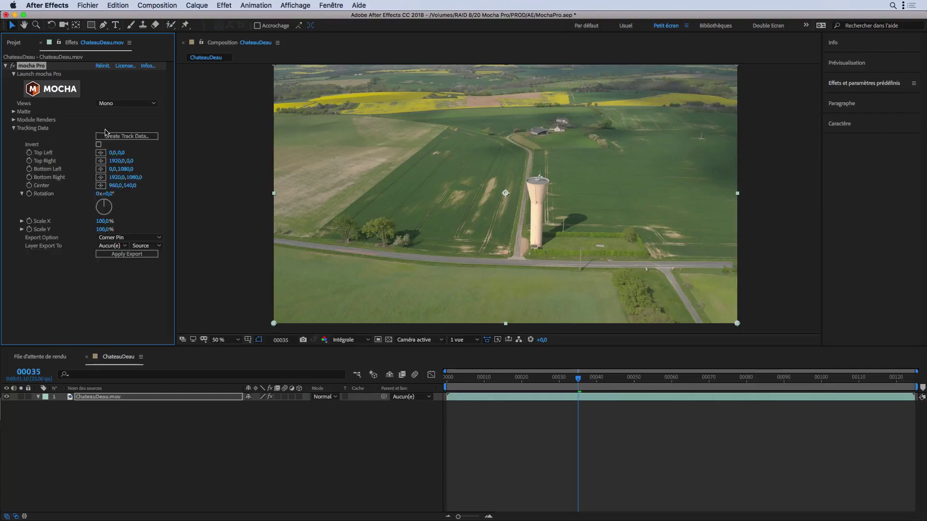
left_click(125, 137)
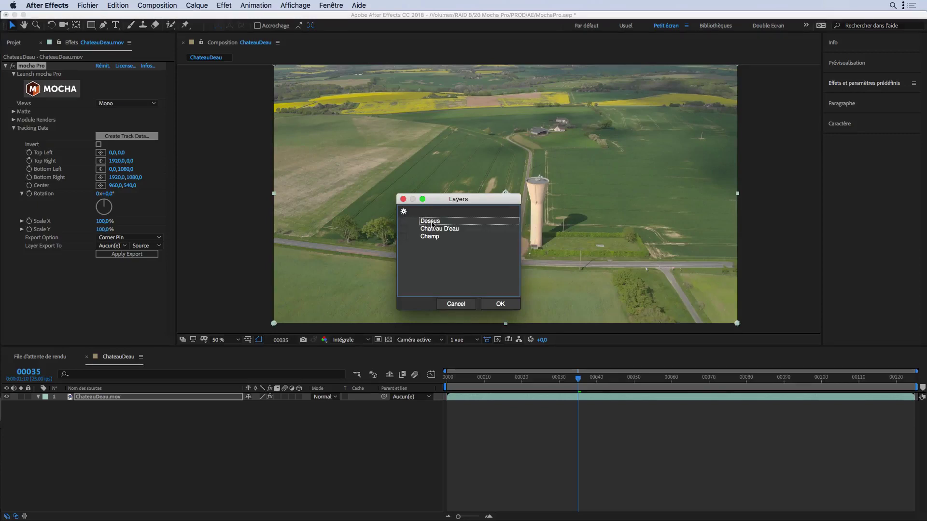
left_click(417, 224)
left_click(403, 222)
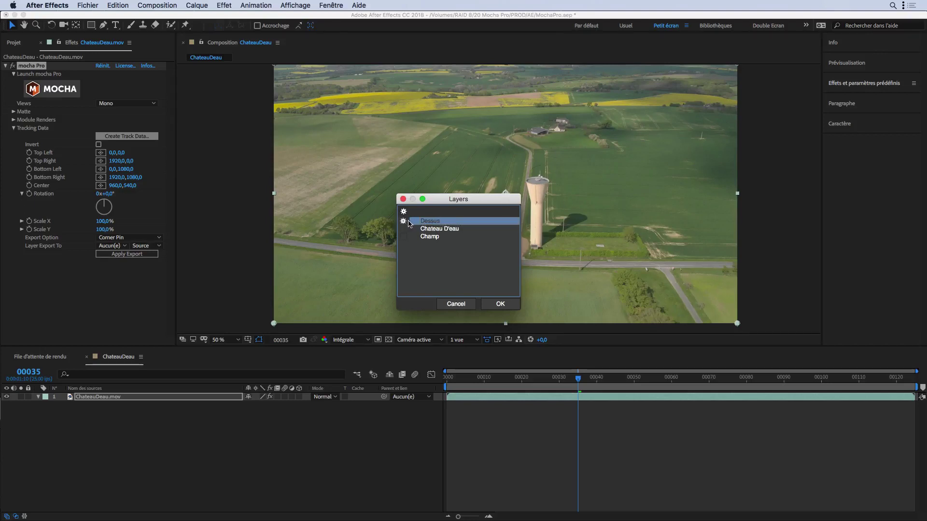
left_click(499, 304)
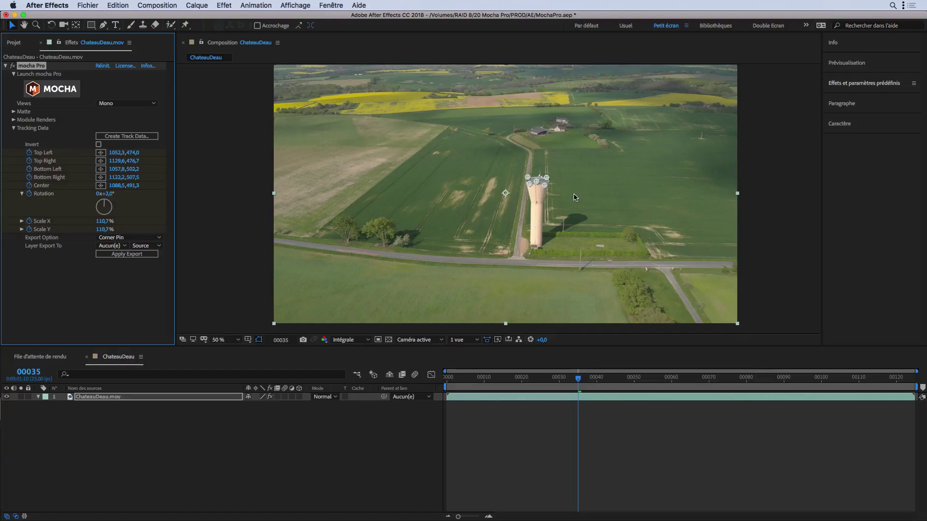
key("period")
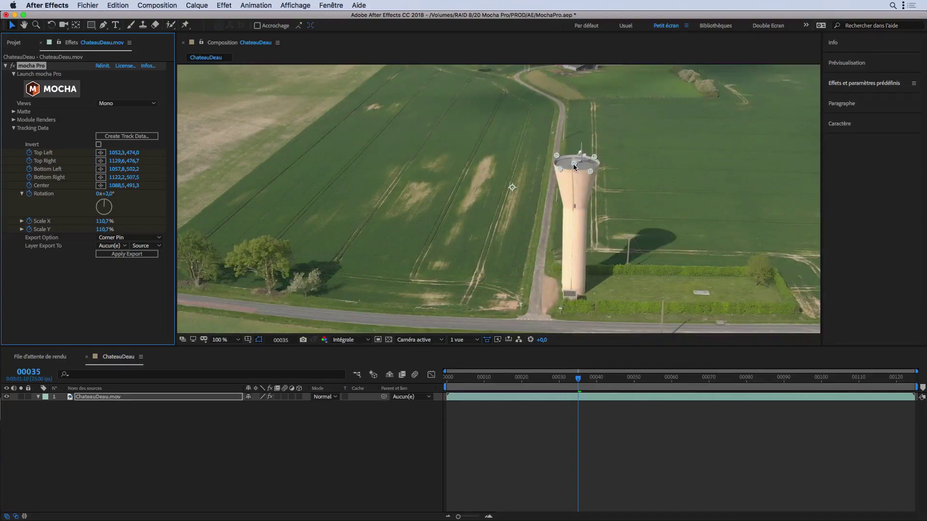
Reopen mocha Pro and display the planar surface of the Dessus track around the tower's roof.
left_click(48, 90)
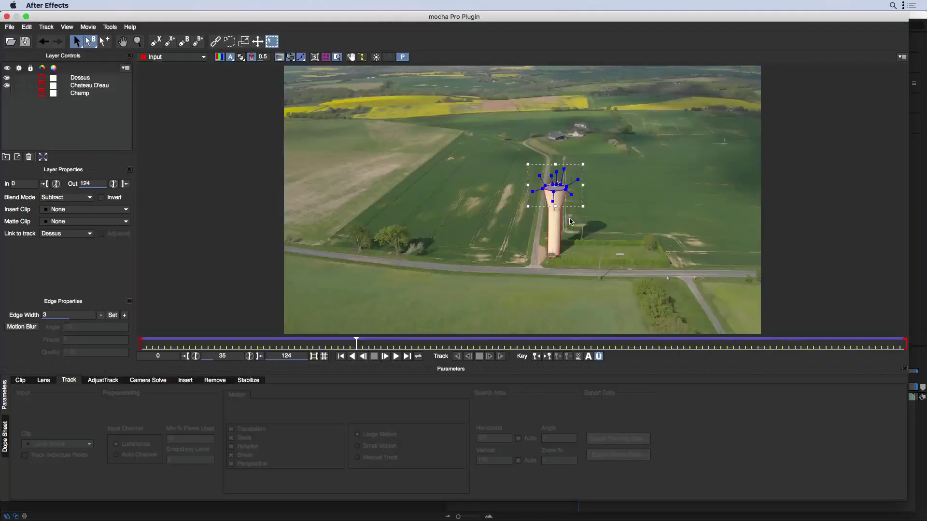
key("z")
left_click_drag(591, 218, 597, 119)
left_click_drag(602, 212, 577, 97)
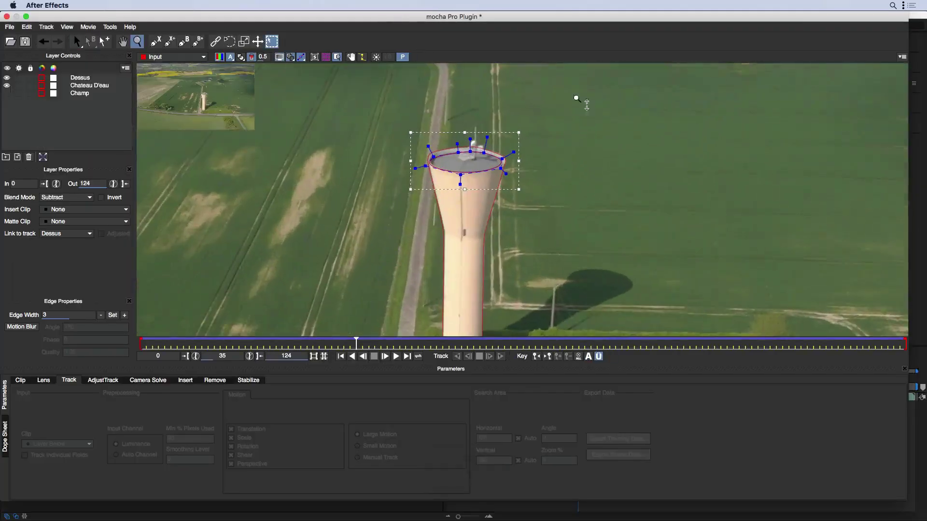
left_click(314, 58)
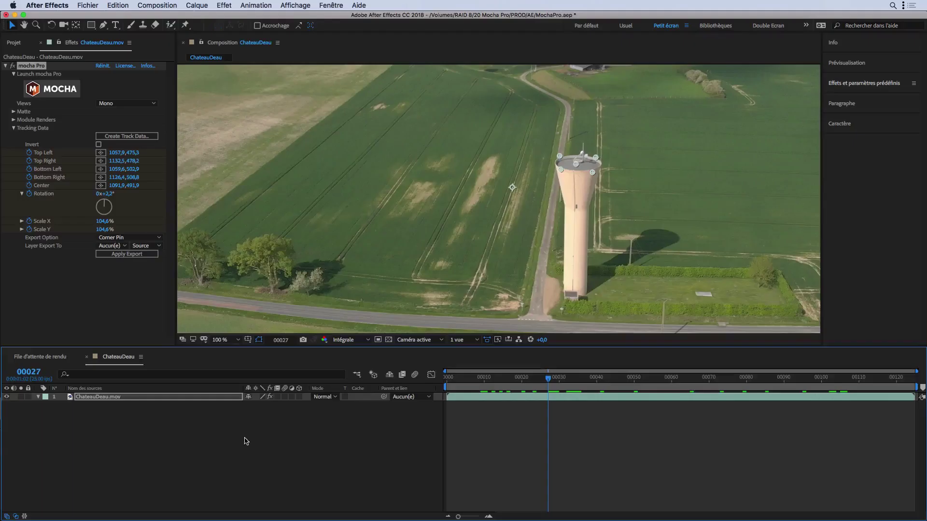
Create a null object in the ChateauDeau composition.
right_click(258, 440)
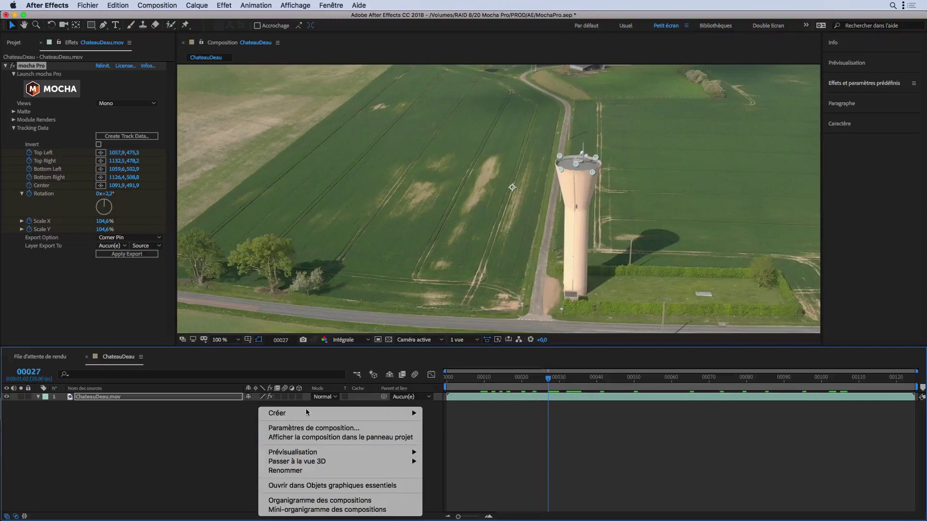
mouse_move(306, 413)
left_click(448, 466)
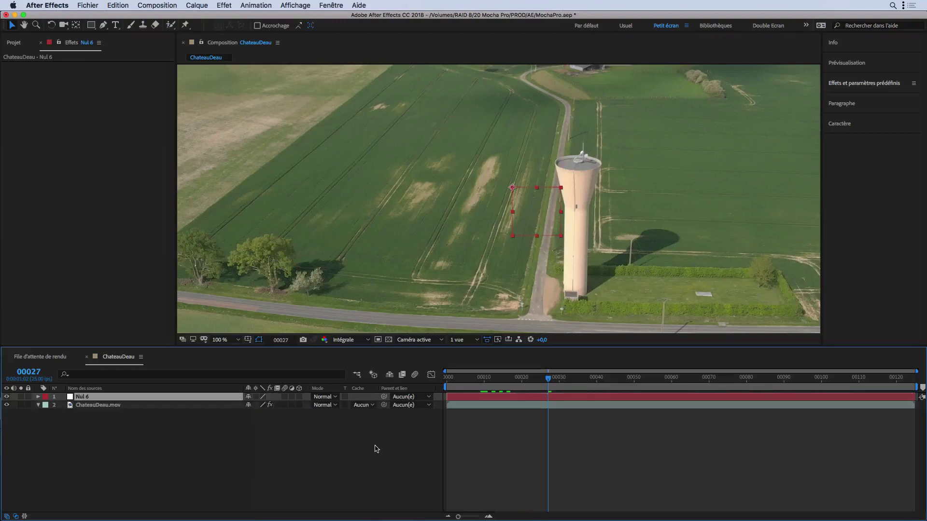
Export the mocha Pro tracking data of ChateauDeau.mov as Transform to the Nul 6 layer, and scrub the timeline to check it.
left_click(124, 407)
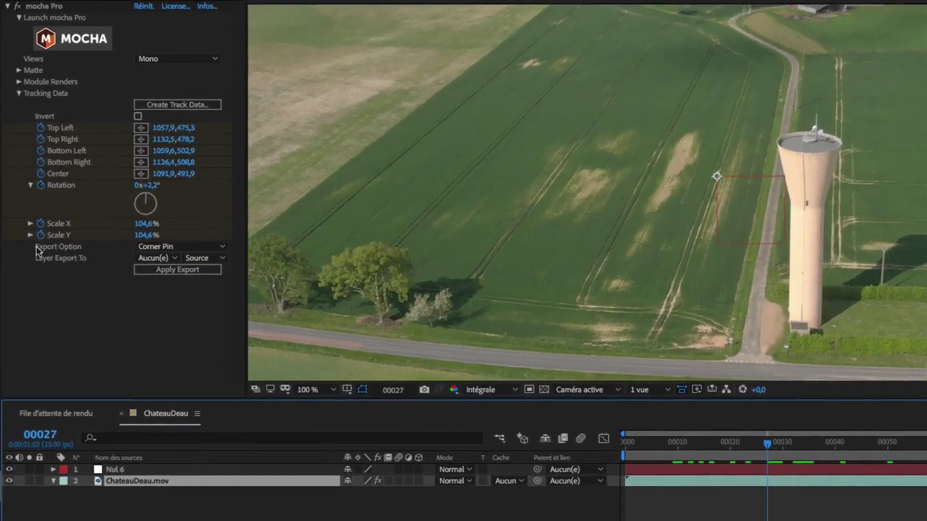
left_click(150, 247)
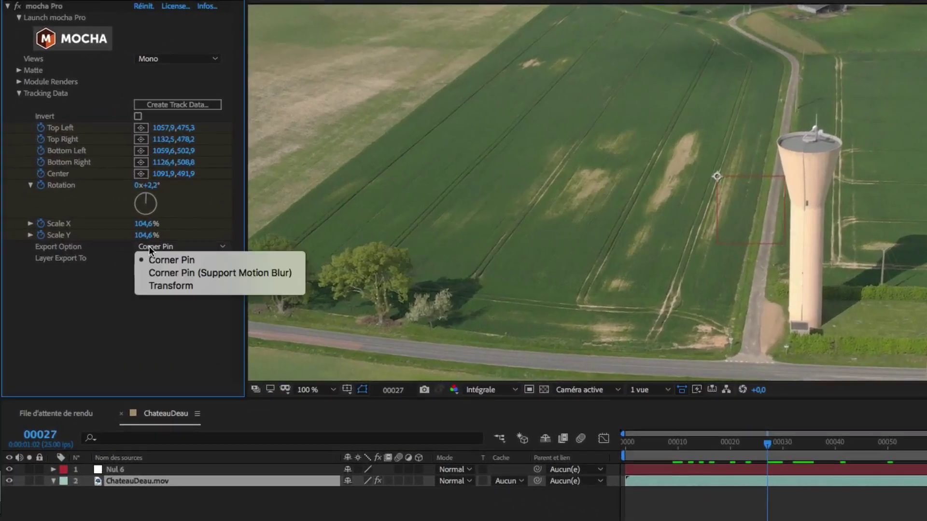
left_click(156, 287)
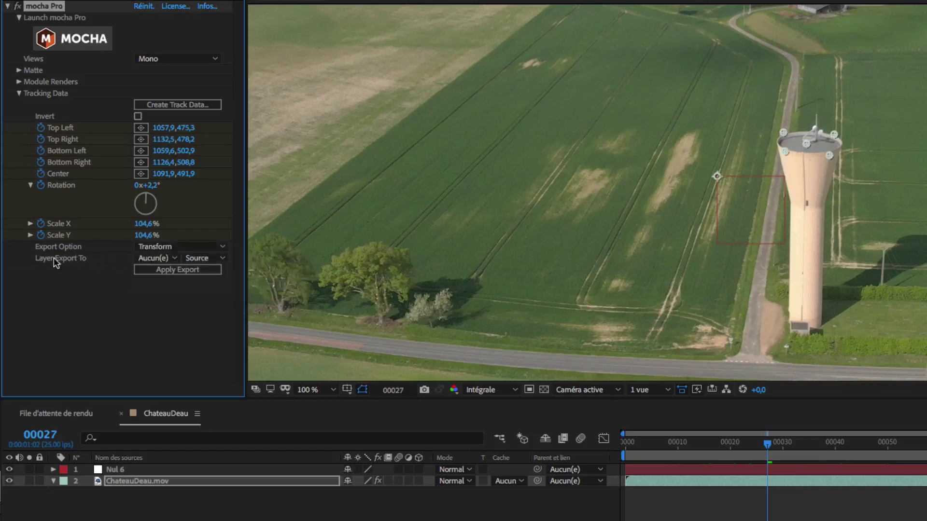
left_click(145, 260)
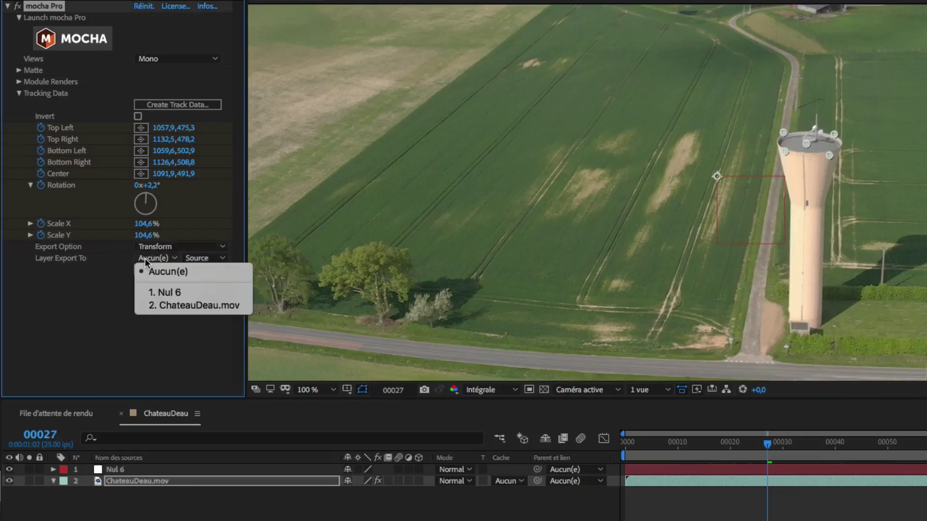
left_click(170, 293)
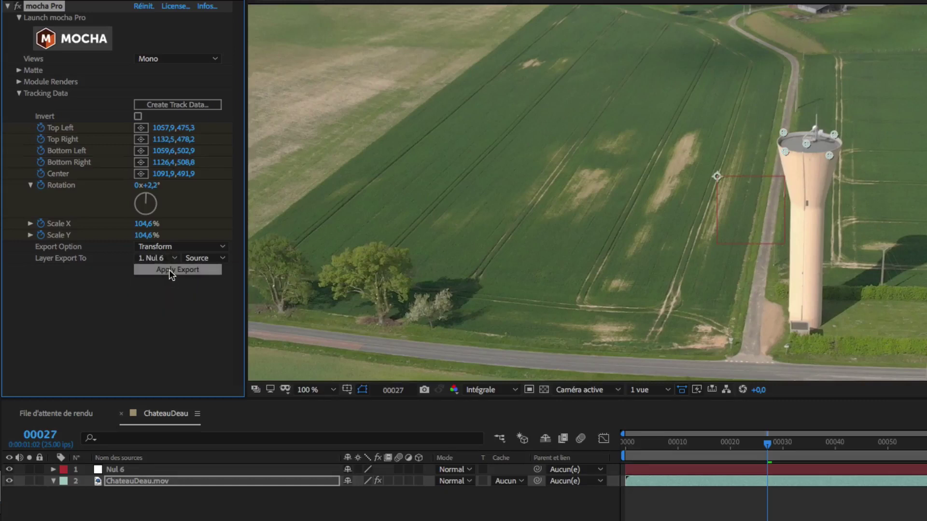
left_click(169, 269)
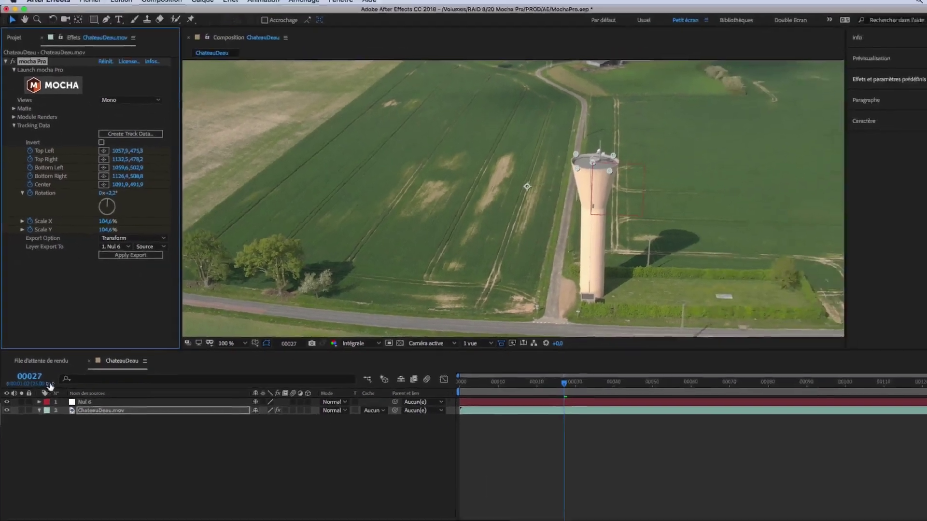
left_click_drag(442, 385, 517, 377)
Add a second null object to the composition for the field track.
right_click(184, 425)
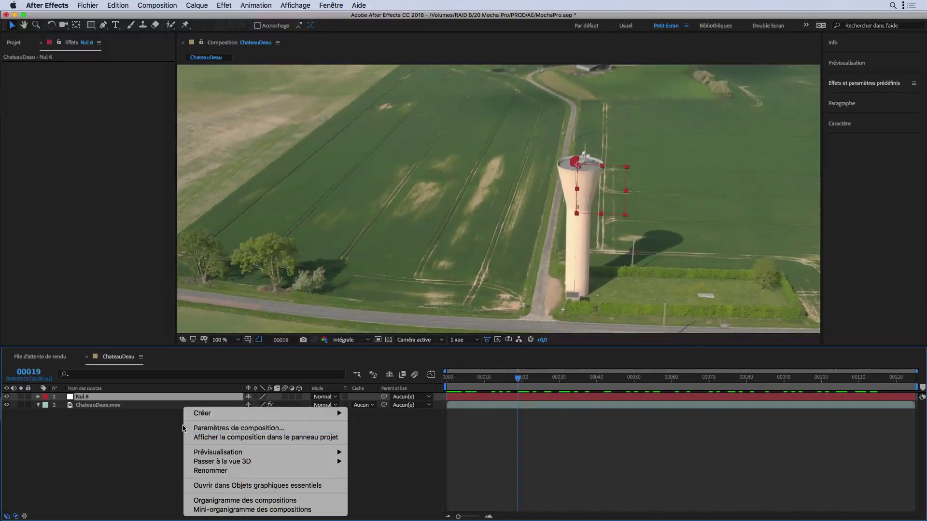
mouse_move(216, 414)
left_click(379, 465)
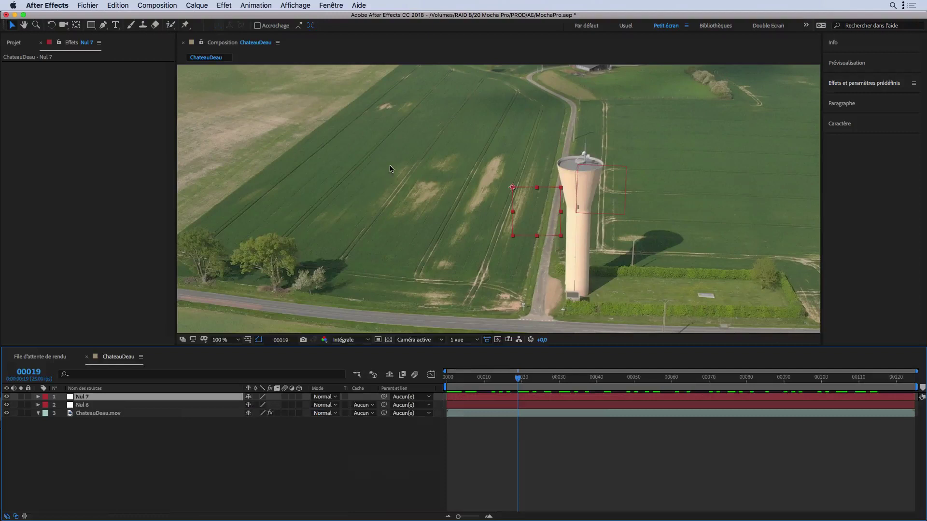
Create the mocha Pro tracking data on ChateauDeau.mov from the Champ layer.
left_click(95, 413)
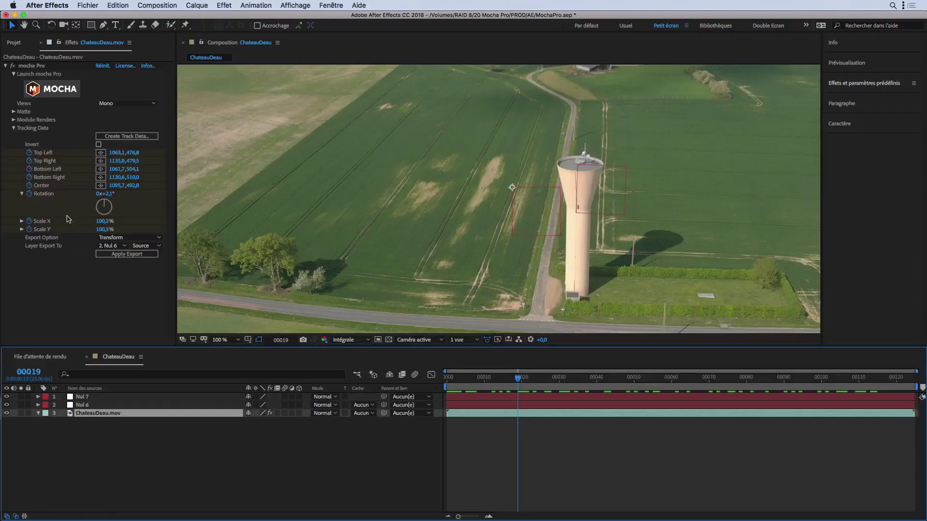
left_click(151, 137)
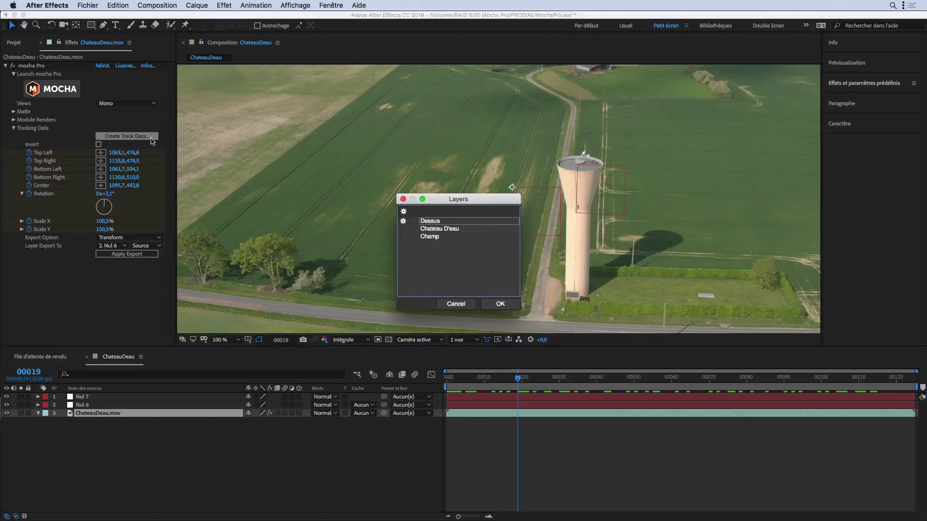
left_click(403, 237)
left_click(499, 303)
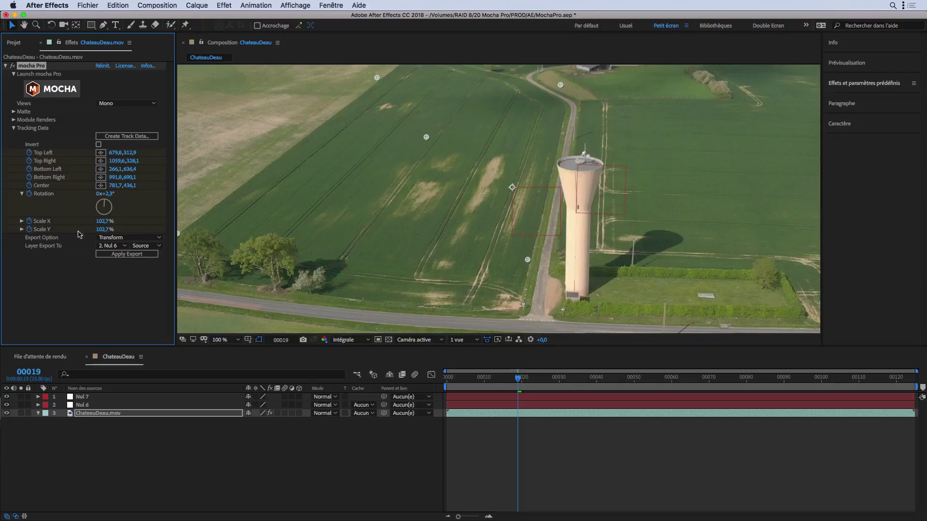
Export the Champ tracking data as Transform to the Nul 7 layer, and scrub the timeline to check its motion.
left_click(110, 246)
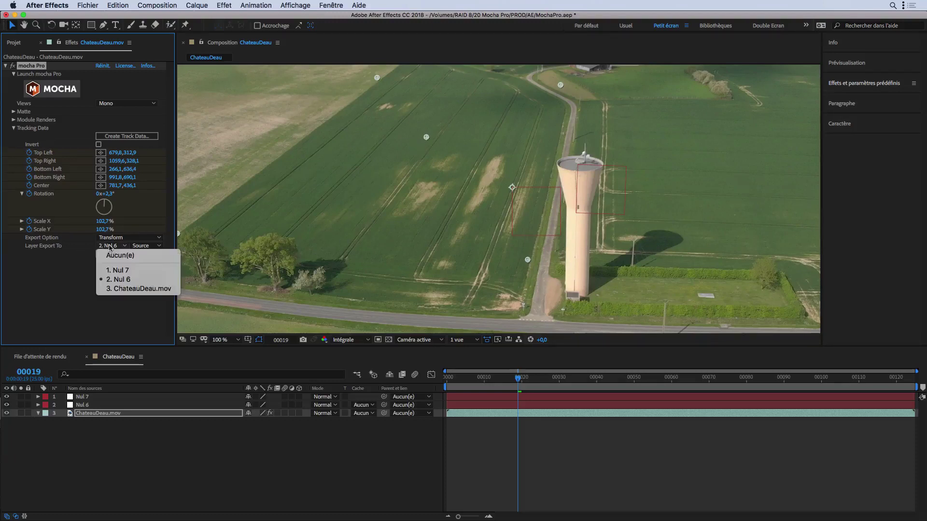
left_click(116, 270)
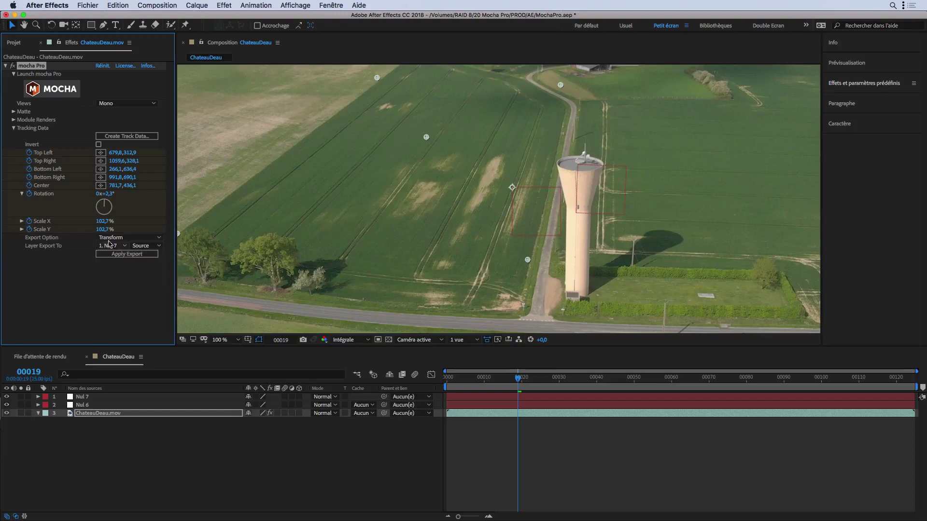
left_click(129, 257)
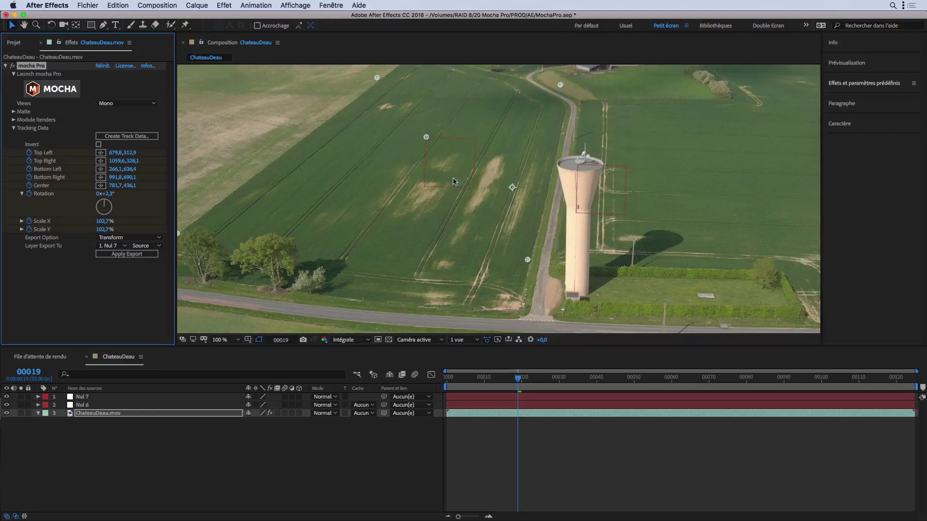
left_click(124, 396)
left_click_drag(451, 379, 503, 389)
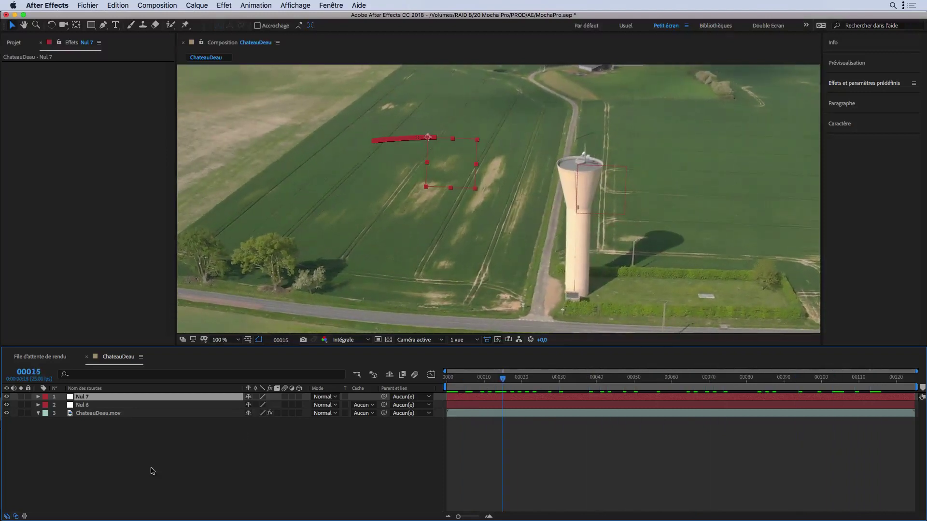
Create a red 1920 × 1080 px solid named OF in the composition.
left_click(108, 416)
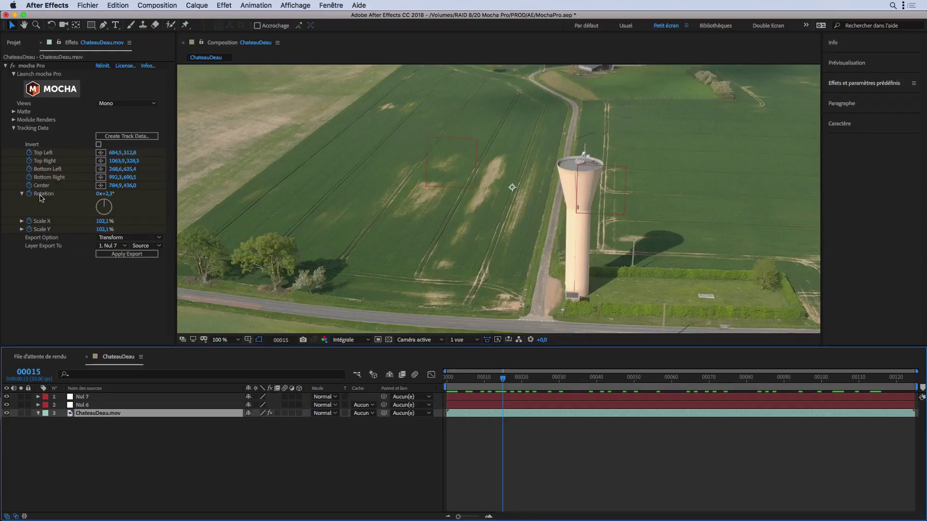
left_click(198, 444)
right_click(210, 444)
mouse_move(261, 415)
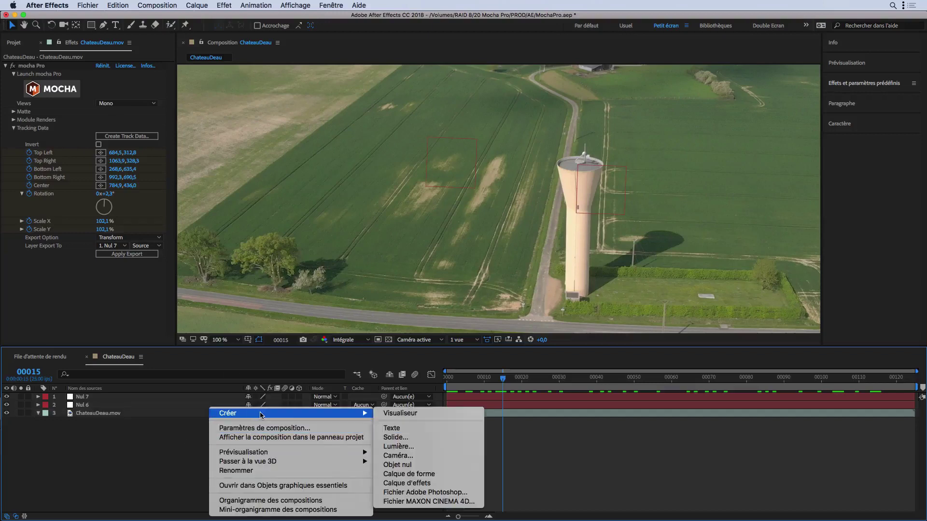
left_click(394, 438)
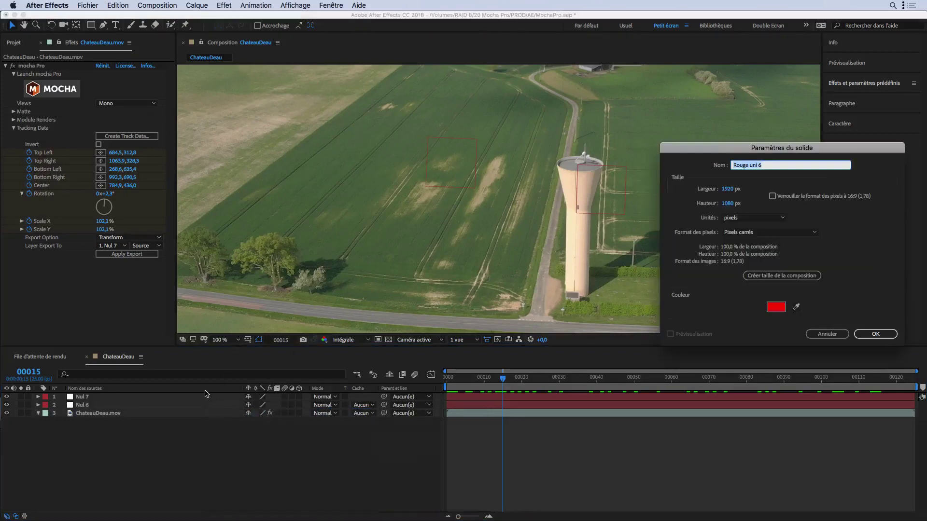
type("O")
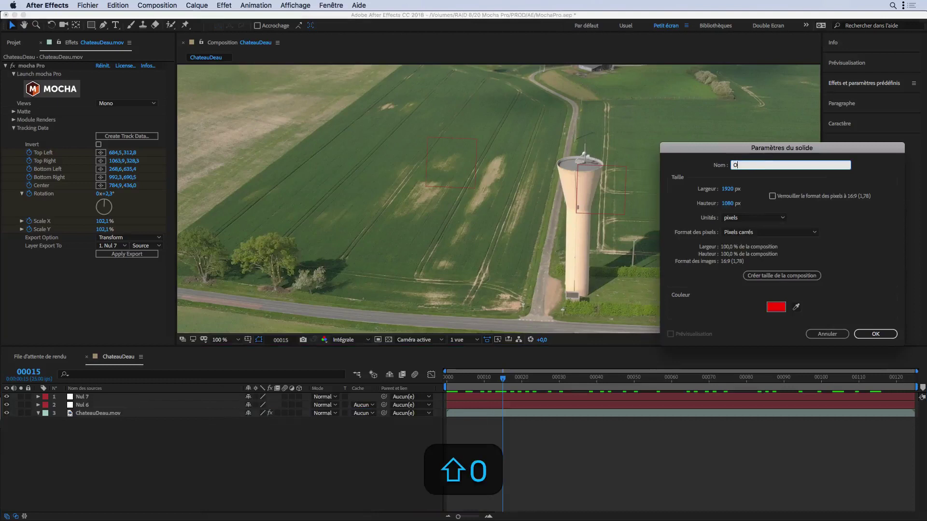
type("F")
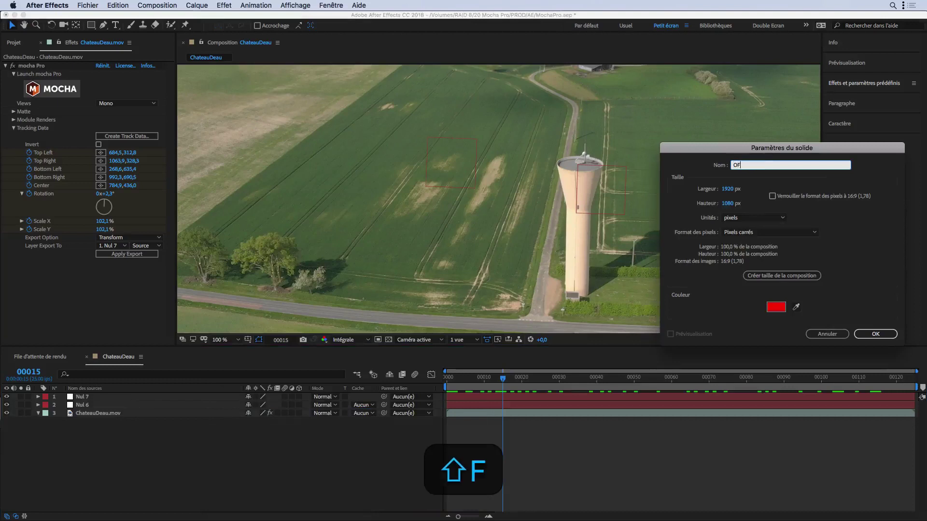
left_click(875, 333)
Find the Optical Flares effect and apply it to the OF solid.
left_click(854, 83)
left_click(855, 96)
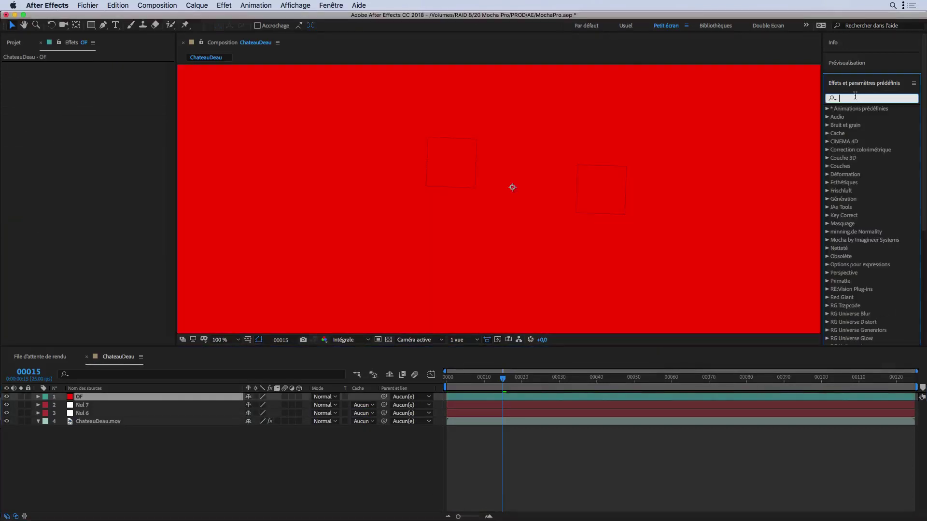
type("op")
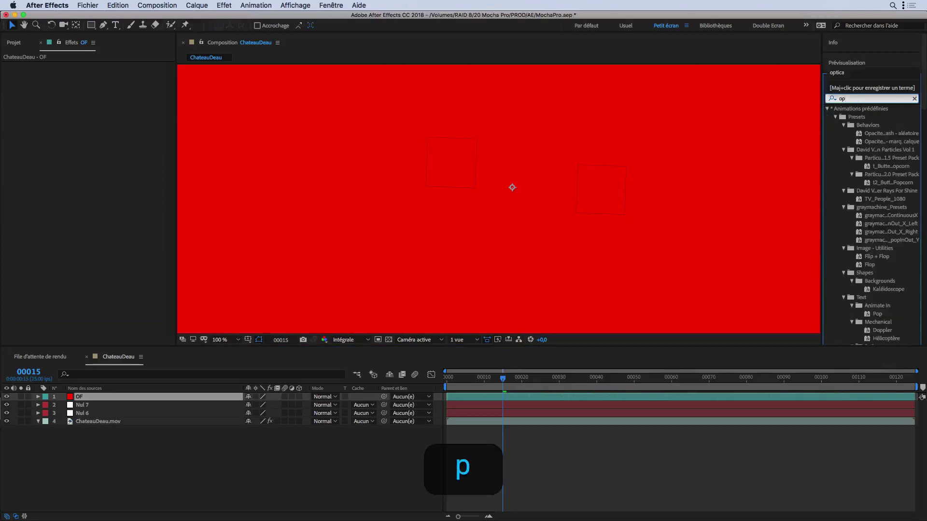
type("tic")
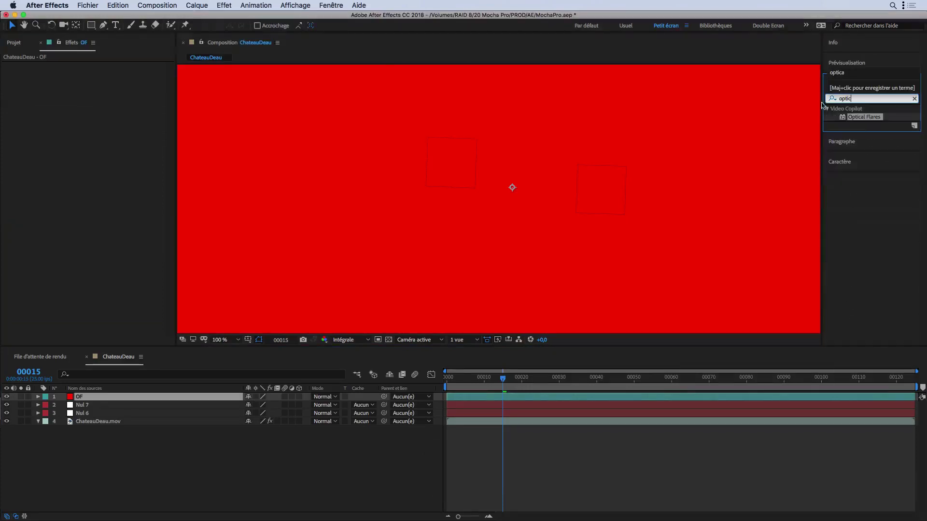
left_click_drag(846, 117, 136, 396)
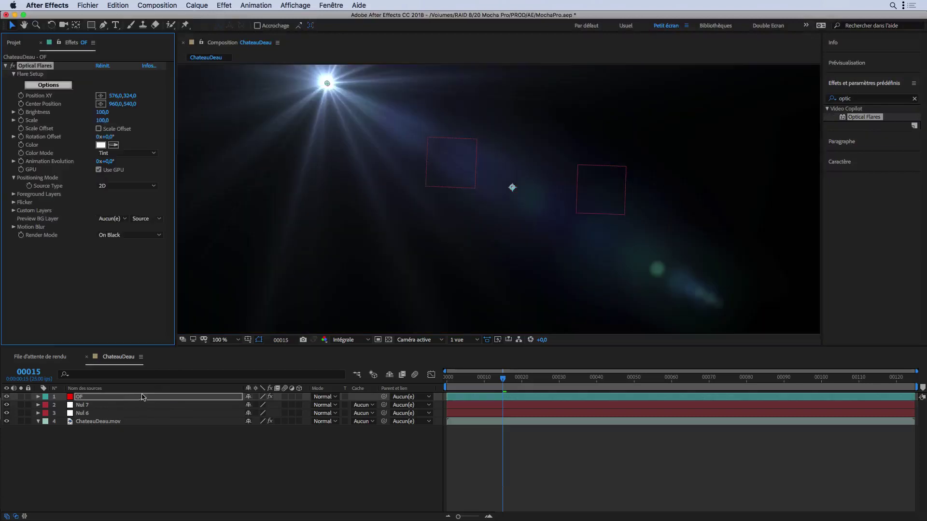
Move the flare to about 1032, 440 beside the tower's roof and set the OF layer's blend mode to Ecran.
left_click_drag(325, 82, 578, 139)
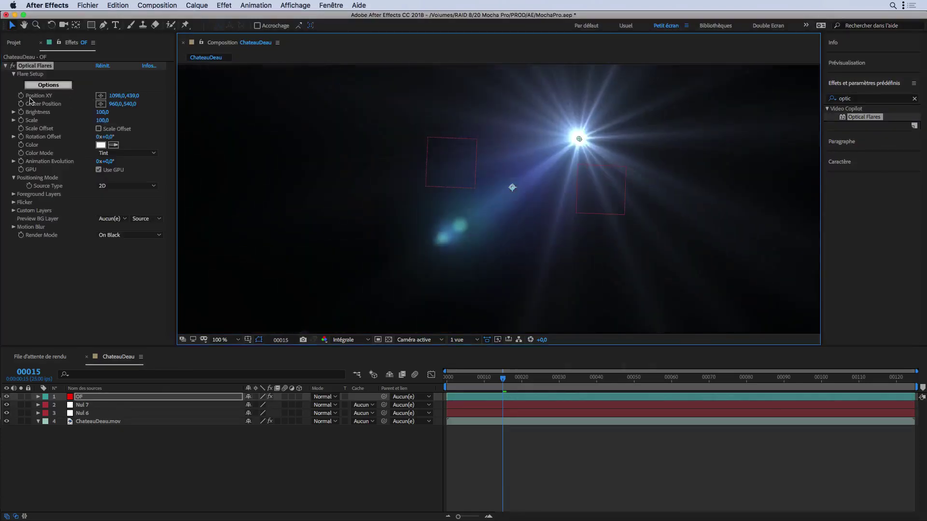
left_click_drag(573, 140, 547, 139)
left_click(326, 396)
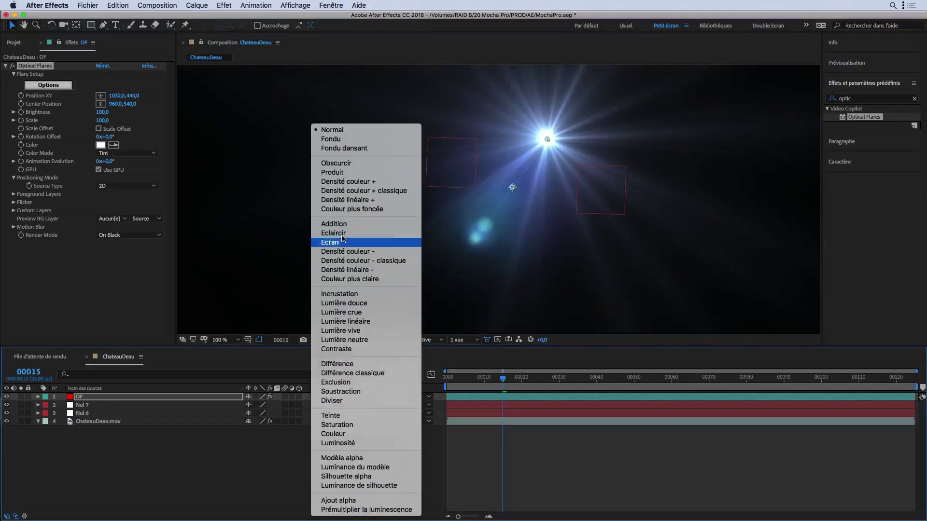
left_click(340, 241)
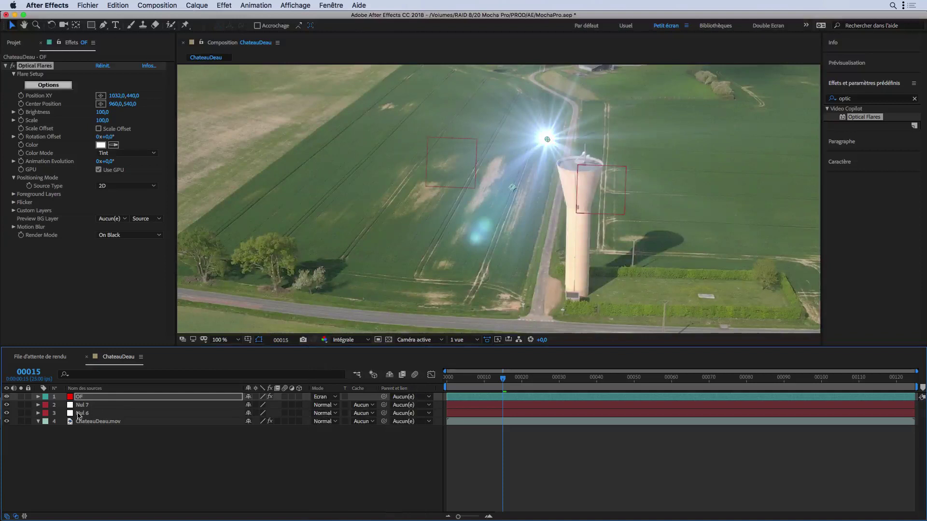
Display the effects of ChateauDeau.mov and lock the effect controls on that layer.
left_click(92, 397)
left_click(92, 421)
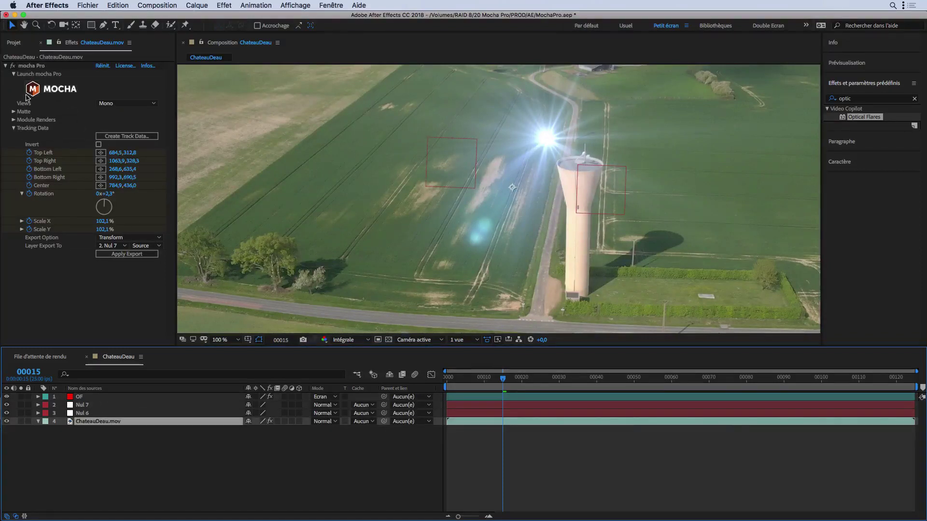
left_click(59, 43)
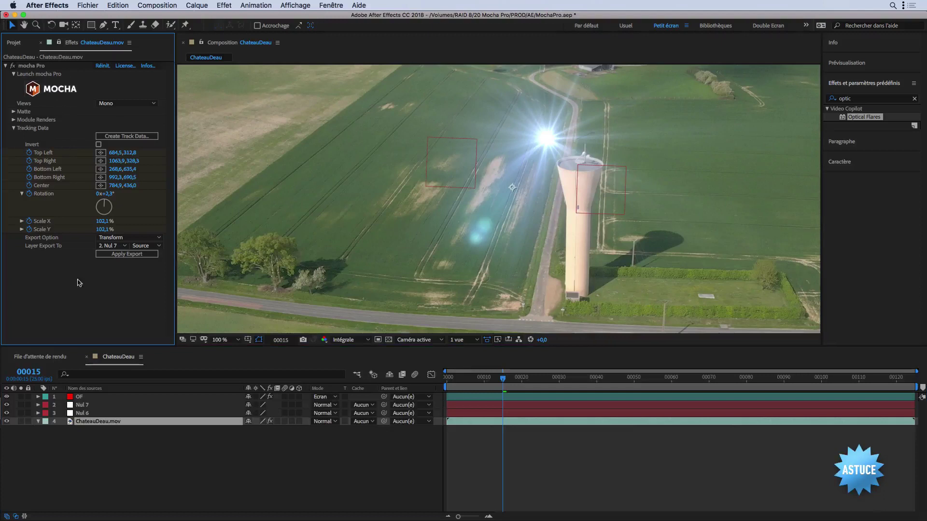
Link the Optical Flares Position XY to mocha Pro's Center track point on ChateauDeau.mov with an expression and preview the motion.
left_click(71, 398)
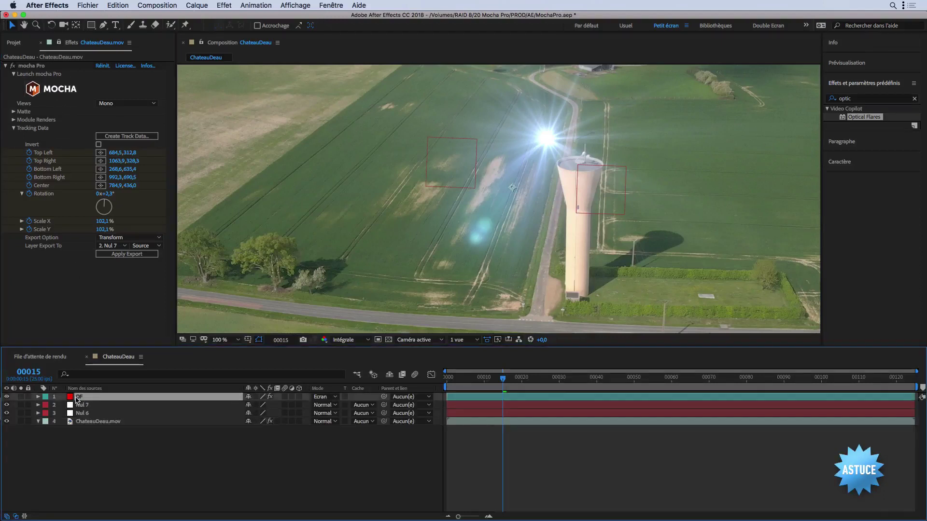
key("e")
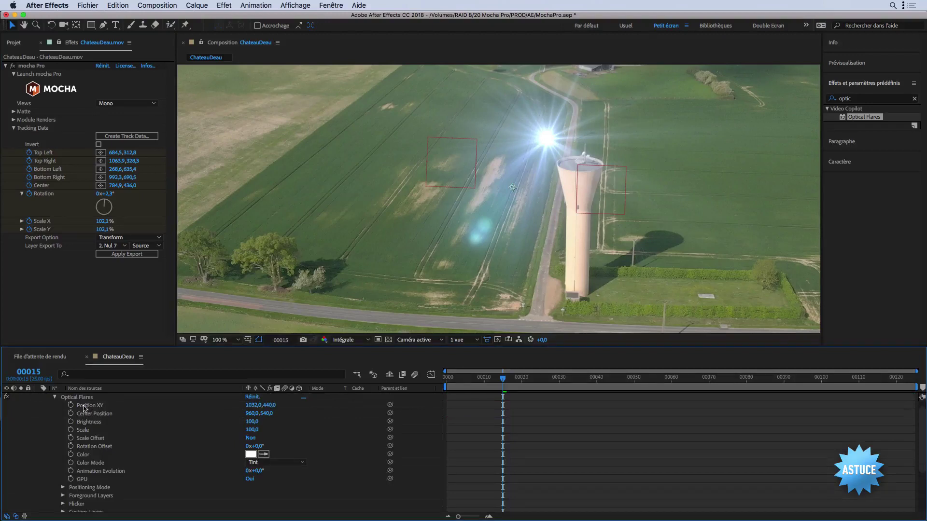
key("alt")
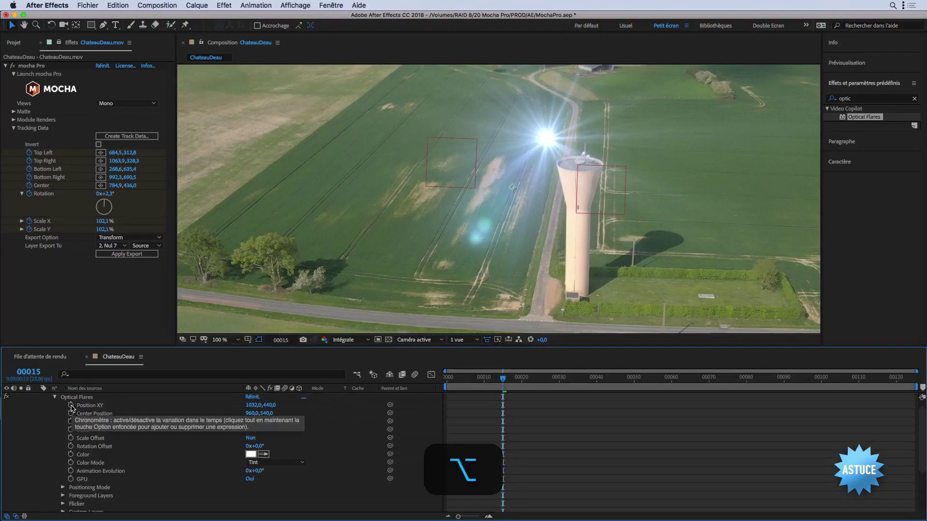
left_click(71, 406, "alt")
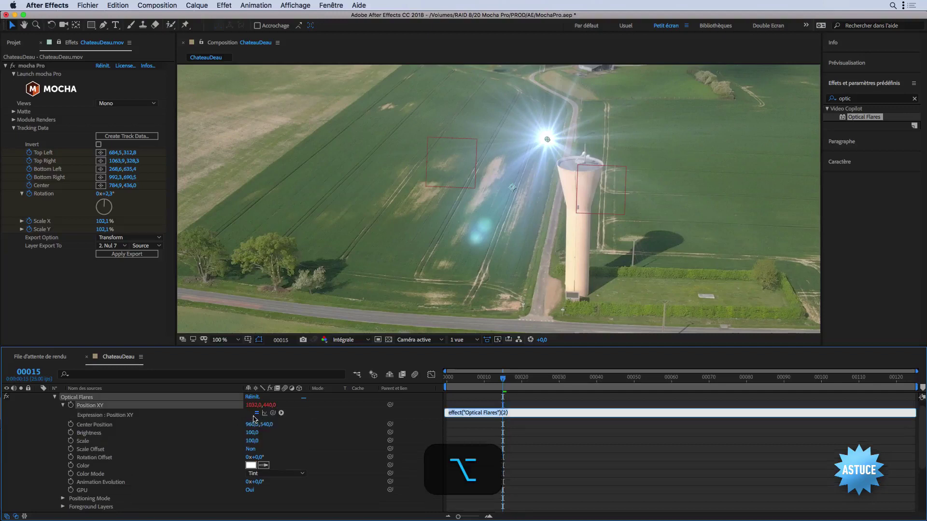
left_click_drag(274, 413, 48, 188)
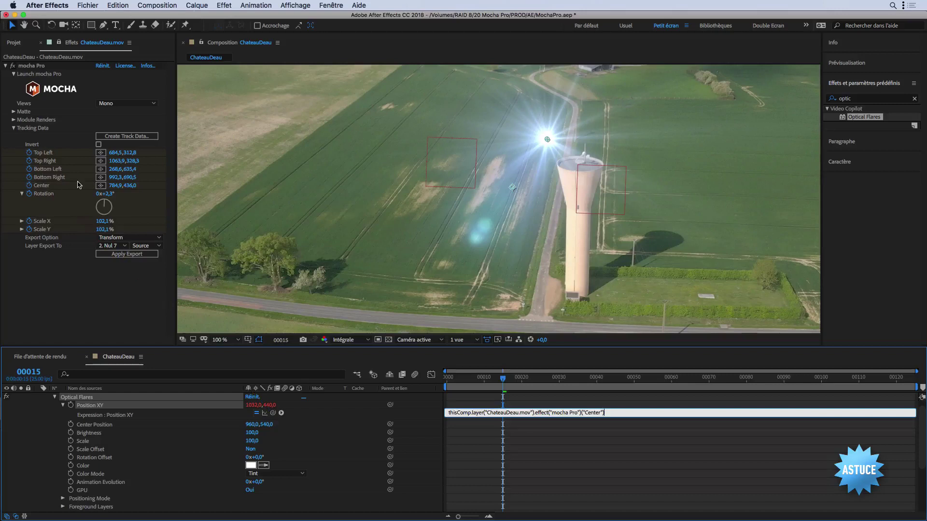
key("KP_Enter")
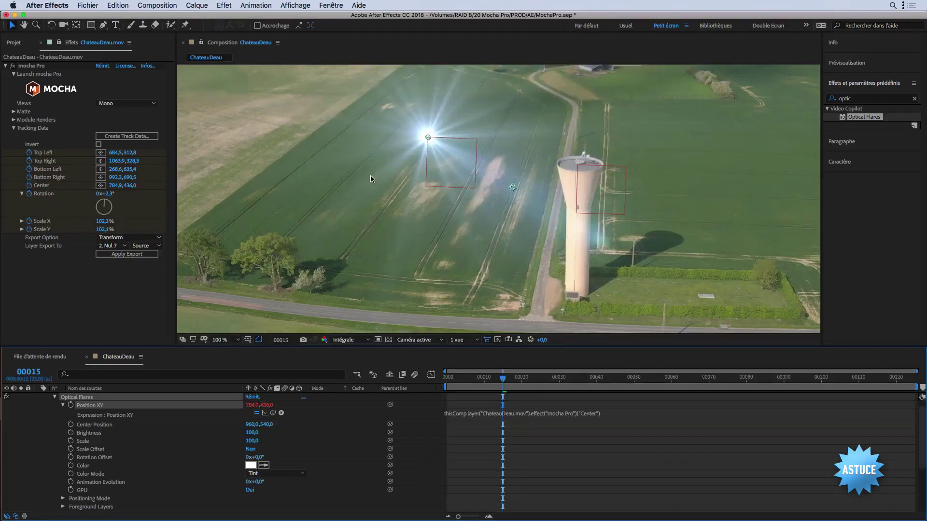
scroll(46, 413, "up", 1)
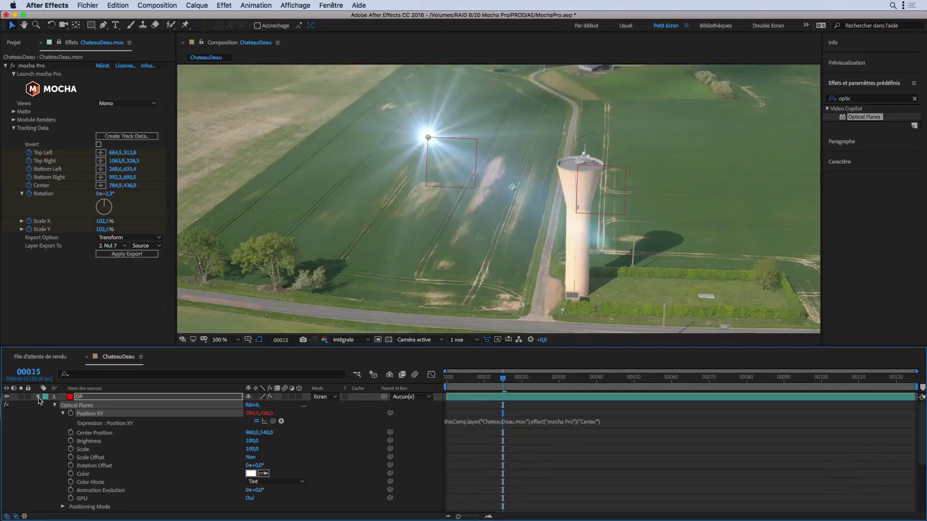
left_click(38, 397)
left_click_drag(504, 378, 545, 377)
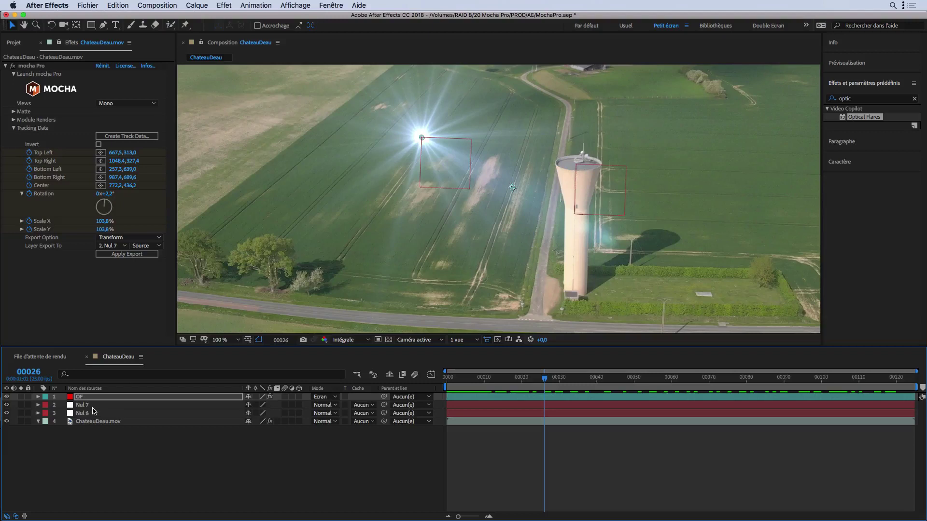
Create mocha Pro track data from the Dessus layer and play back the flare from near the start.
left_click(126, 137)
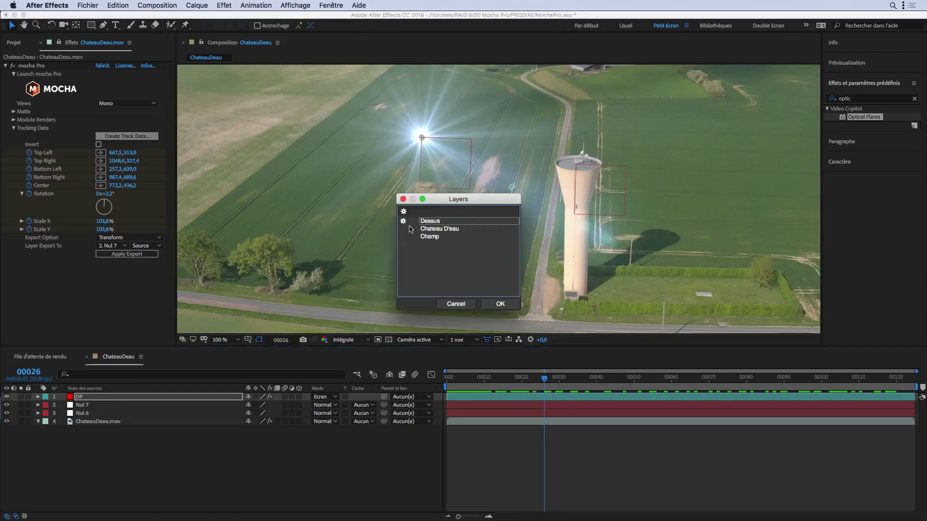
left_click(499, 304)
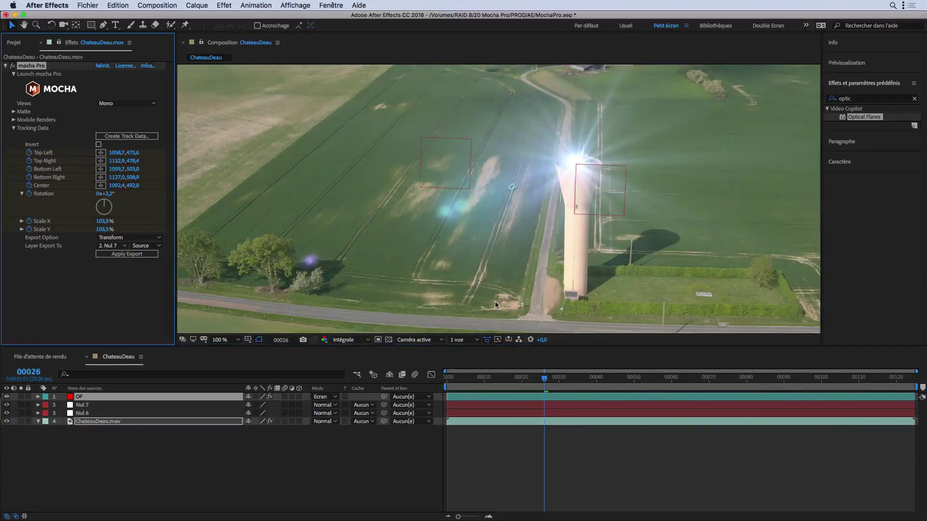
left_click_drag(544, 378, 458, 389)
key("space")
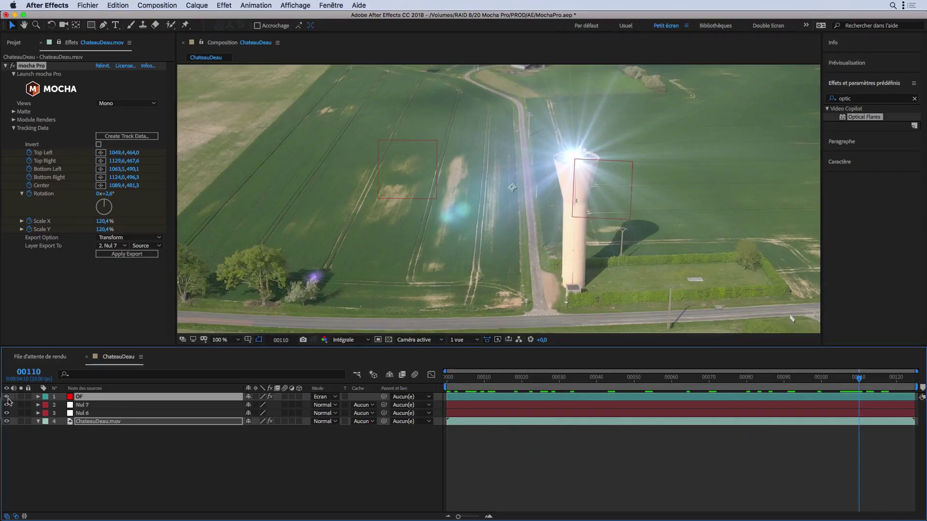
Hide the OF, Nul 7 and Nul 6 layers, keeping ChateauDeau.mov visible and selected.
left_click_drag(7, 397, 7, 421)
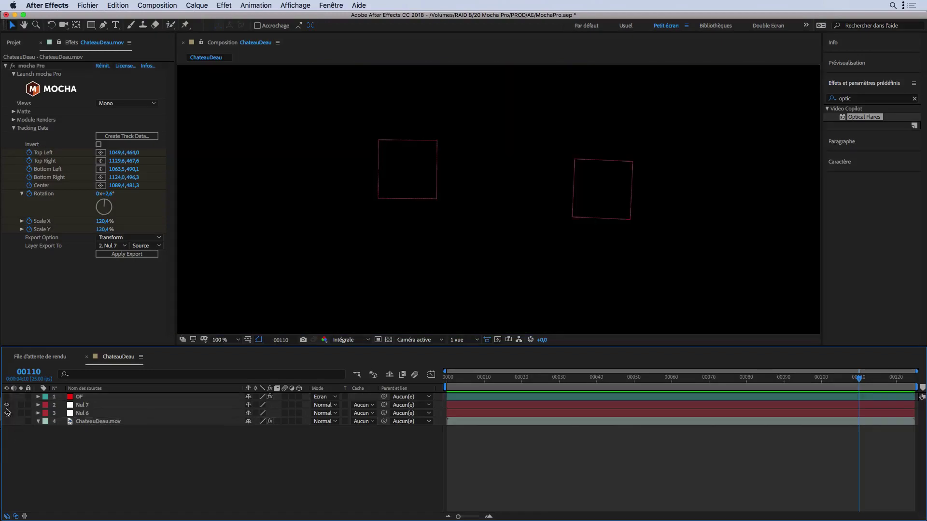
left_click(7, 421)
left_click(89, 422)
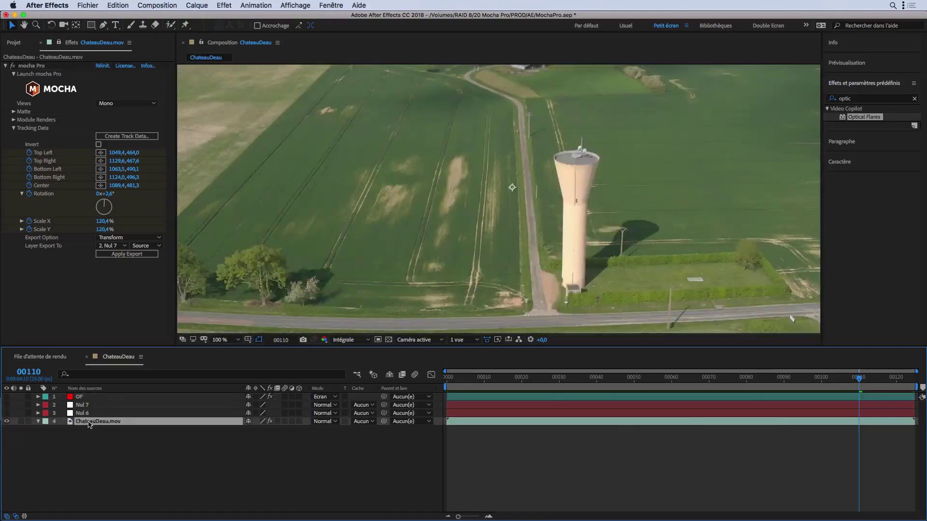
Create mocha Pro track data from the Champ layer and set the export option to Corner Pin.
left_click(127, 136)
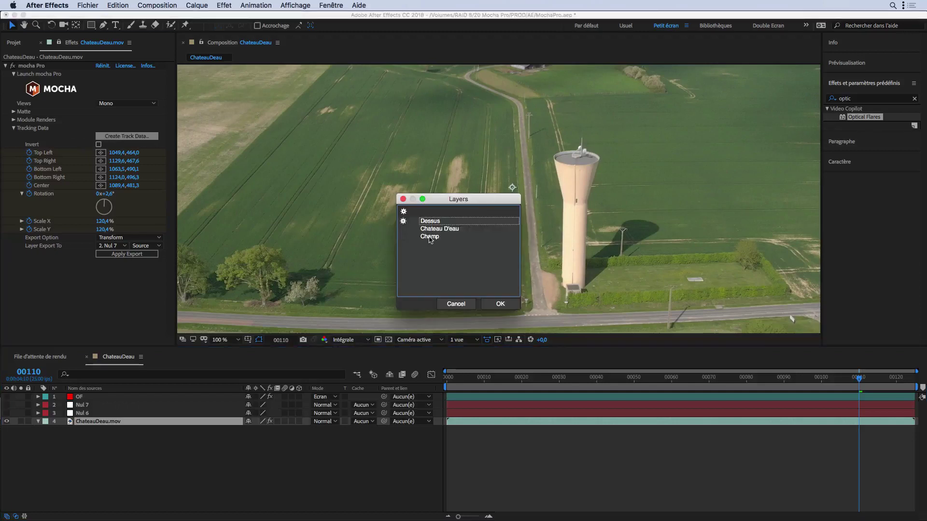
left_click(429, 238)
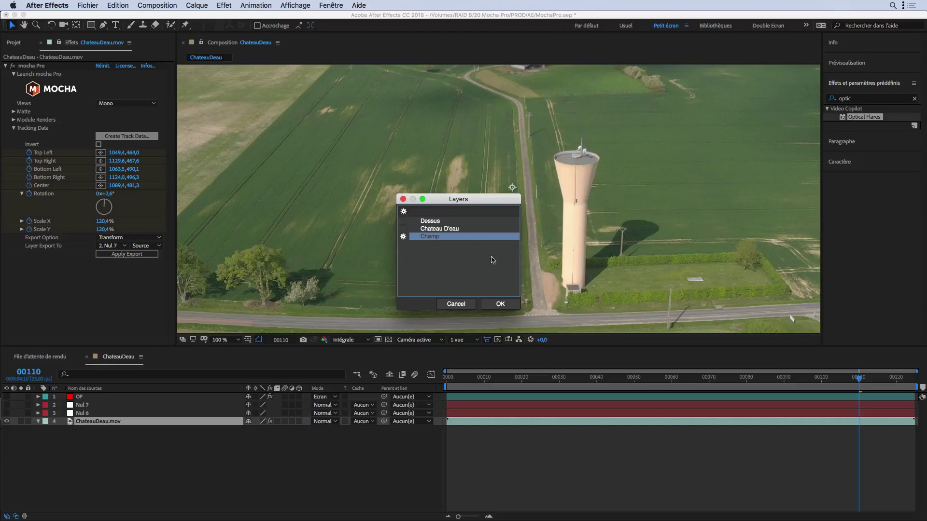
left_click(502, 305)
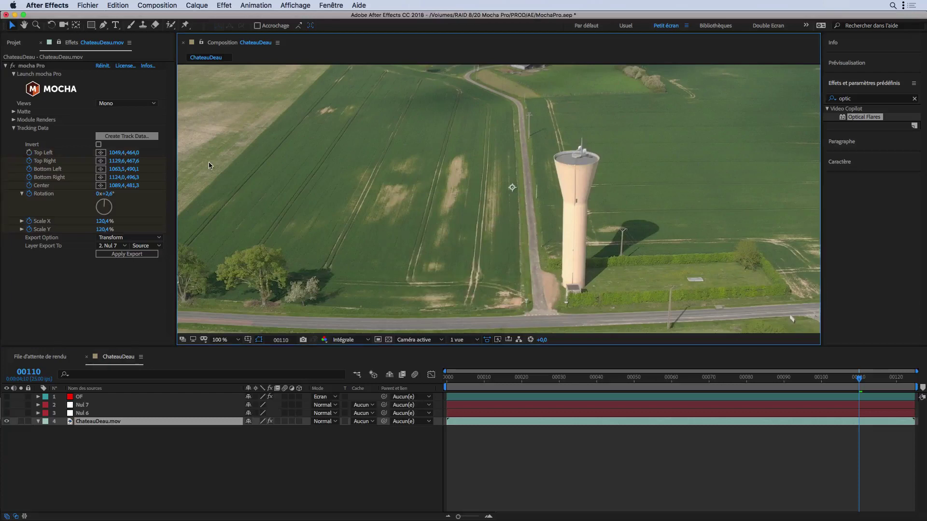
left_click(102, 154)
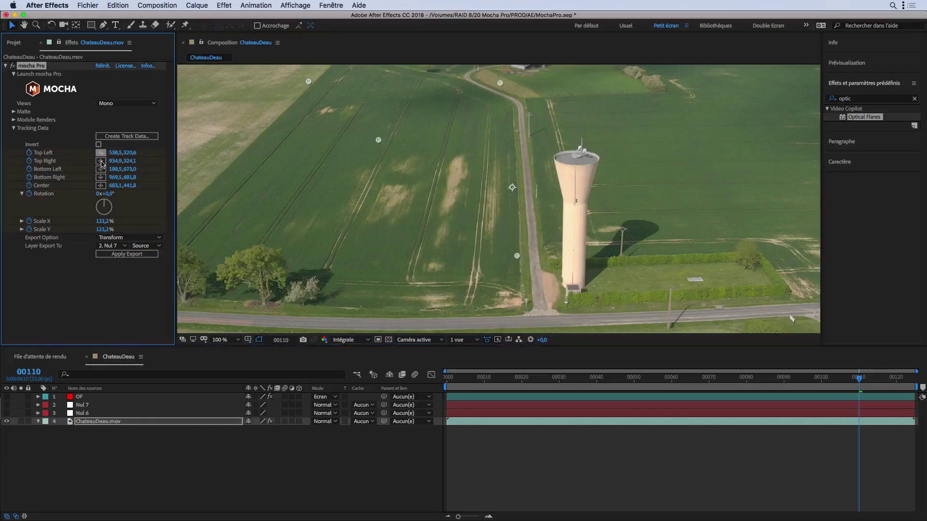
left_click(111, 238)
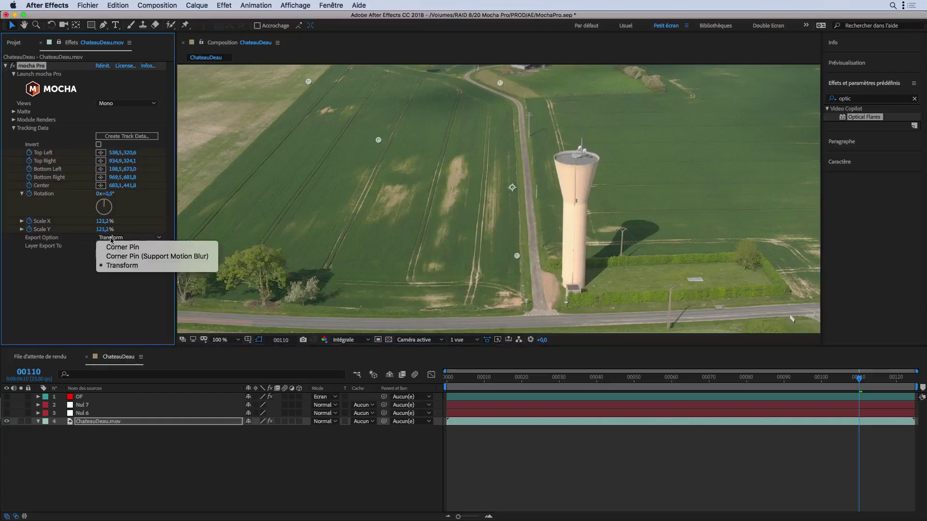
left_click(114, 245)
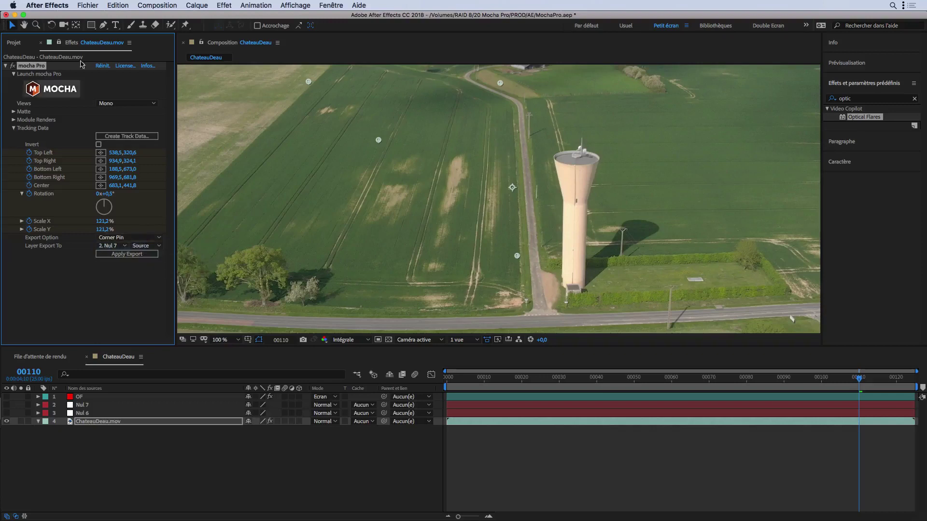
Add adobe-after-effects-02-547x535.png from MEDIAS above all other layers and shift it slightly off the composition's centre.
left_click(17, 43)
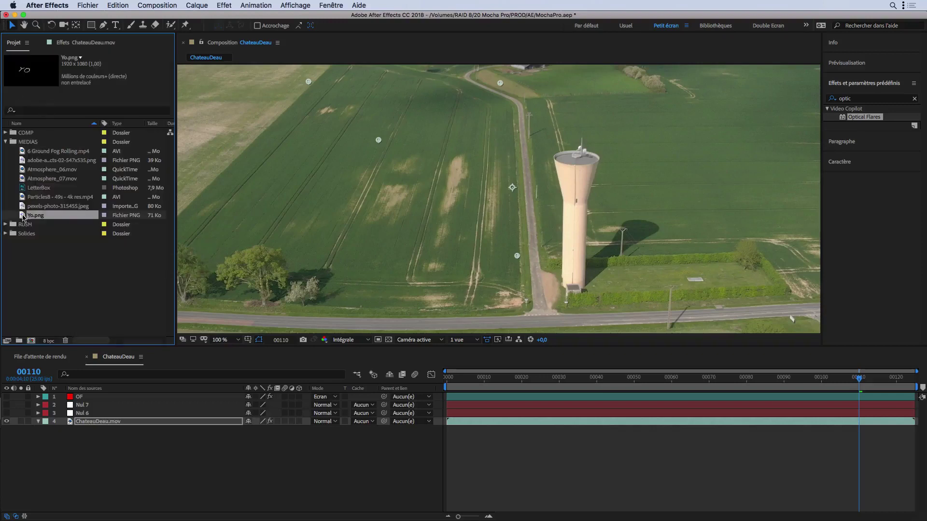
left_click_drag(29, 160, 149, 396)
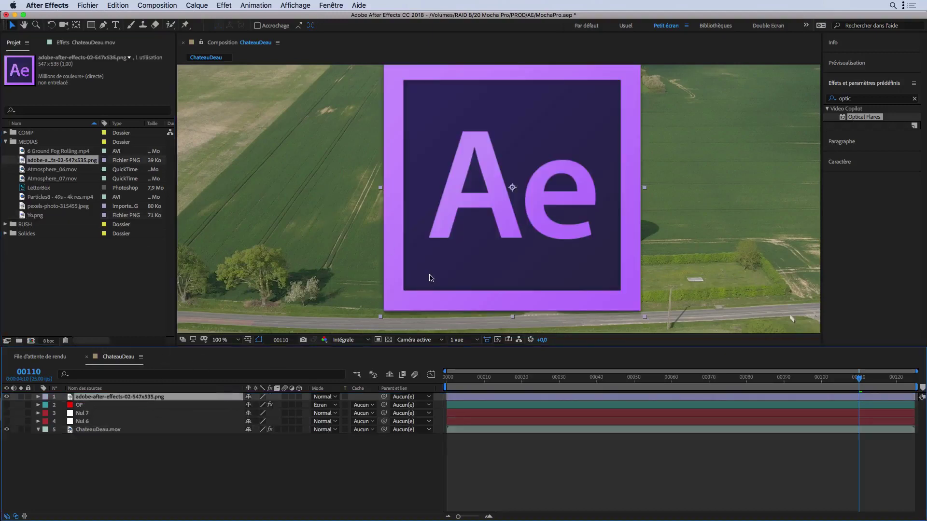
scroll(430, 274, "down", 2)
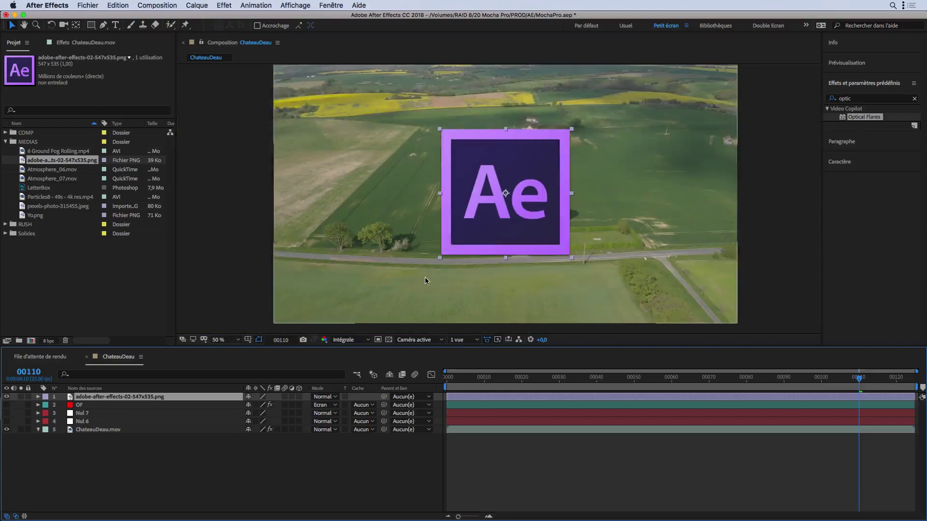
left_click_drag(504, 162, 505, 161)
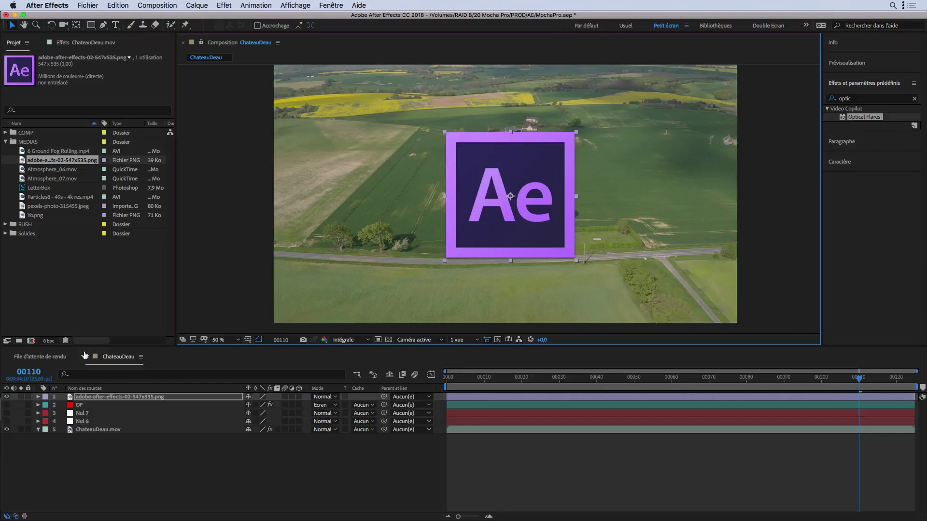
Display ChateauDeau.mov's effects and scale the layer down to 73%.
left_click(96, 430)
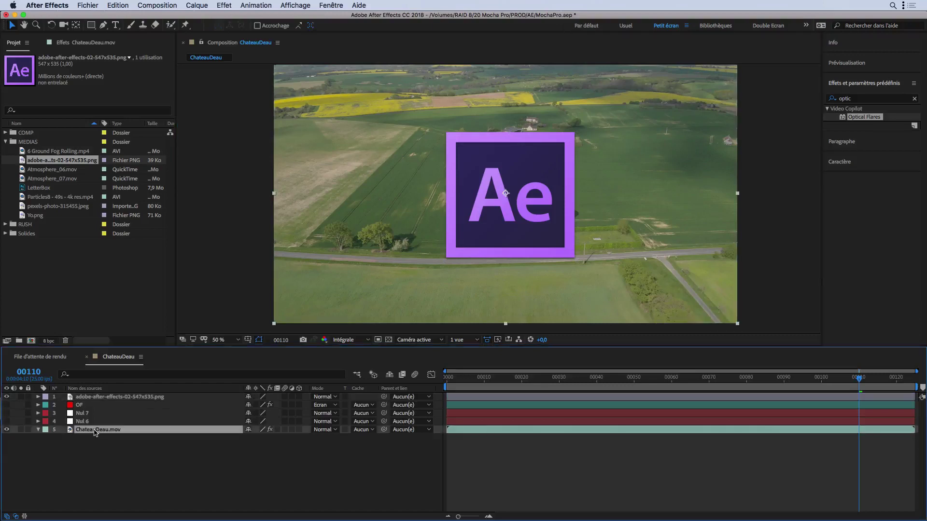
left_click(67, 43)
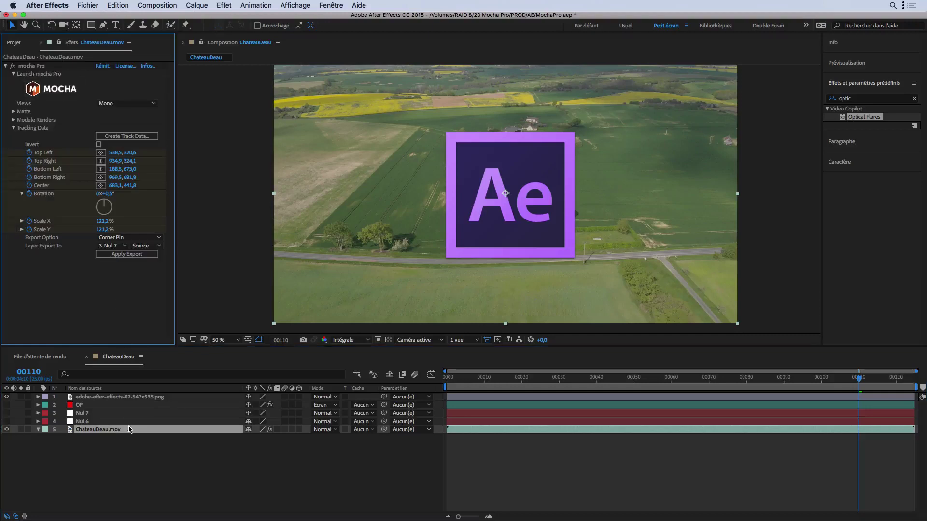
key("s")
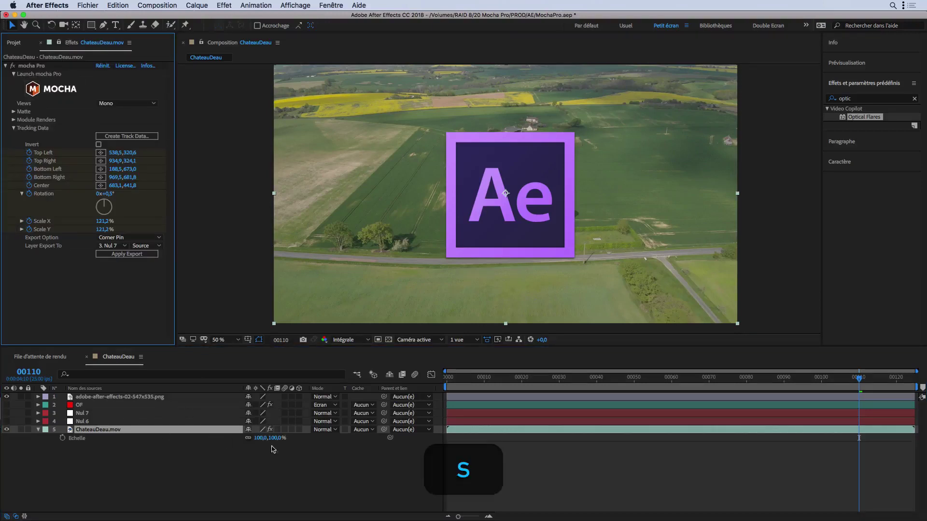
left_click_drag(263, 441, 250, 441)
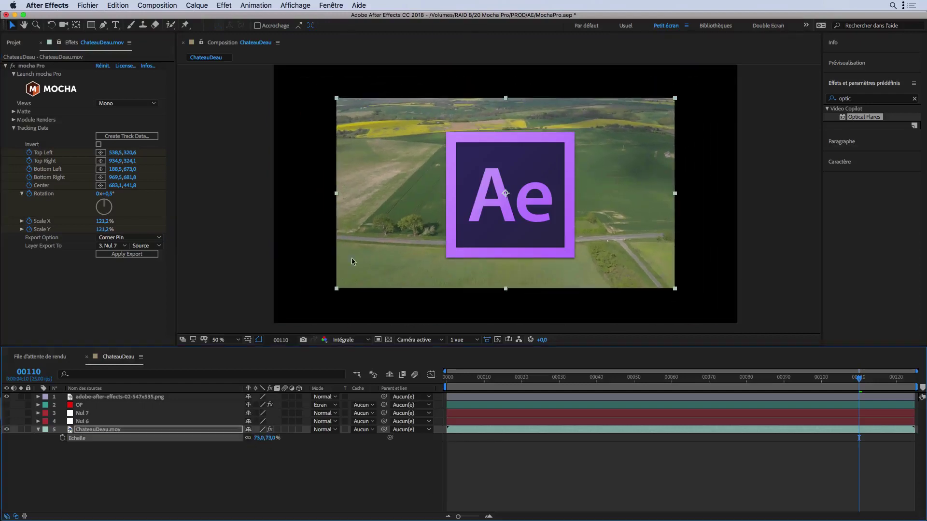
Hide the After Effects logo layer, enable mocha Pro's Apply Matte on ChateauDeau.mov and inspect the matte's visible layers.
left_click(7, 396)
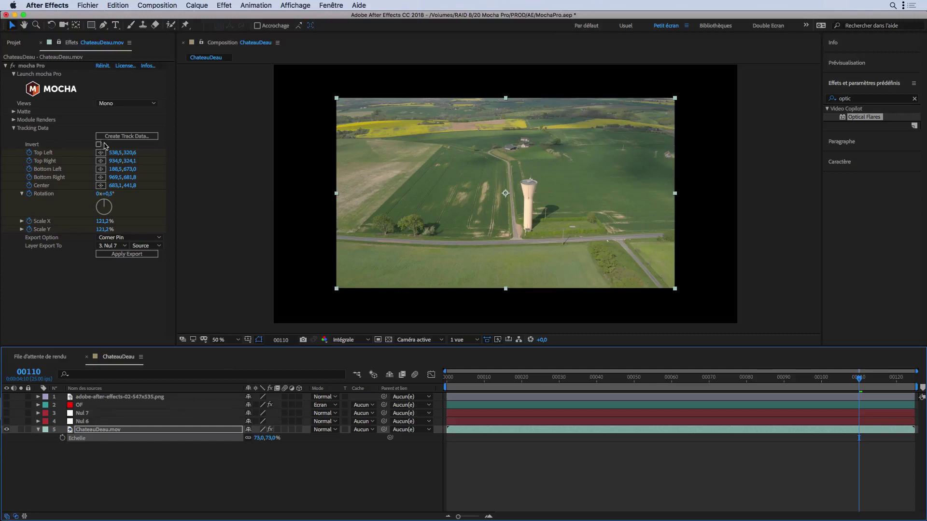
left_click(14, 112)
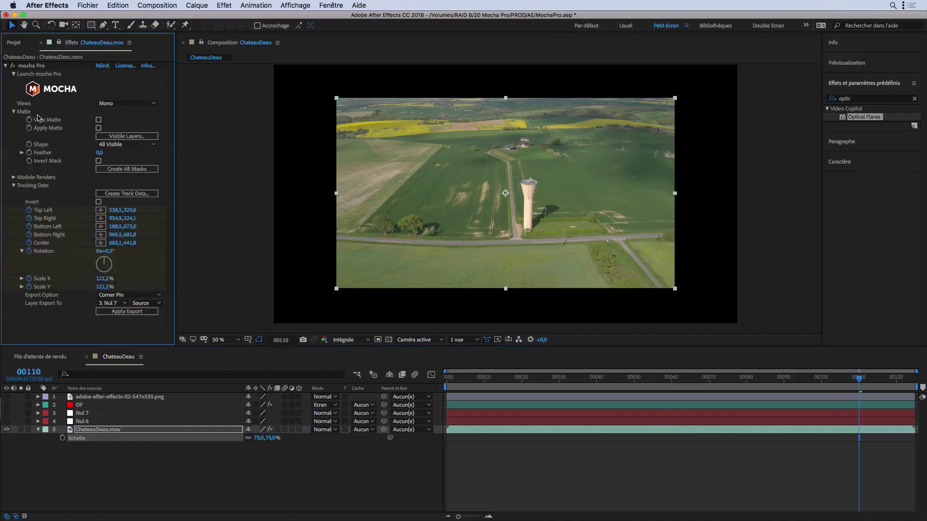
left_click(99, 128)
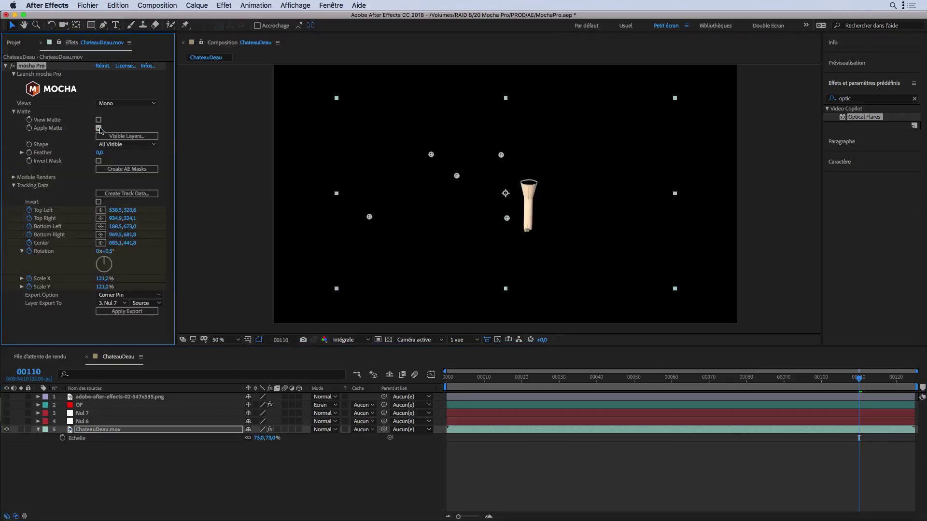
left_click(128, 136)
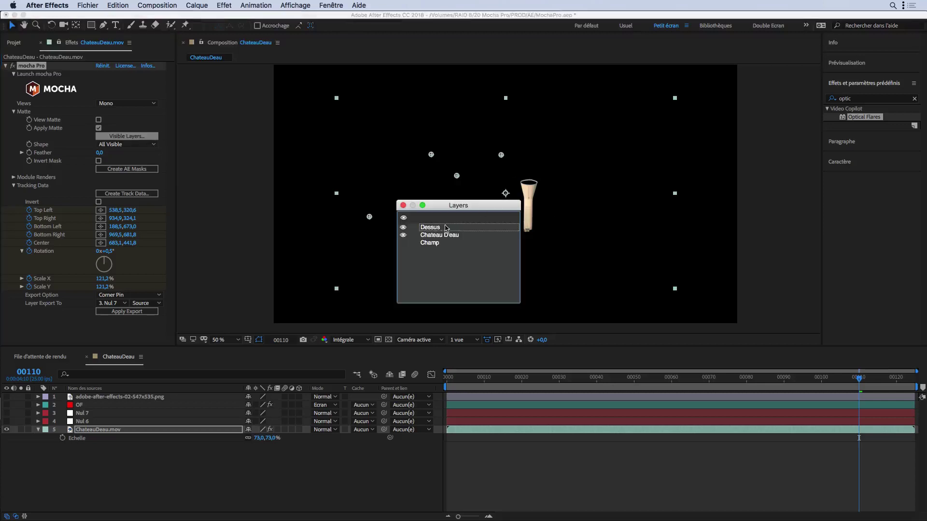
left_click(403, 205)
Restore ChateauDeau.mov's scale to 100% and show the After Effects logo layer again.
mouse_move(255, 437)
left_mouse_down()
mouse_move(244, 438)
mouse_move(263, 437)
mouse_move(238, 434)
mouse_move(253, 430)
left_mouse_up()
left_click(6, 396)
Precompose the adobe-after-effects-02-547x535.png layer as "logo", moving all attributes into the new composition.
left_click(105, 396)
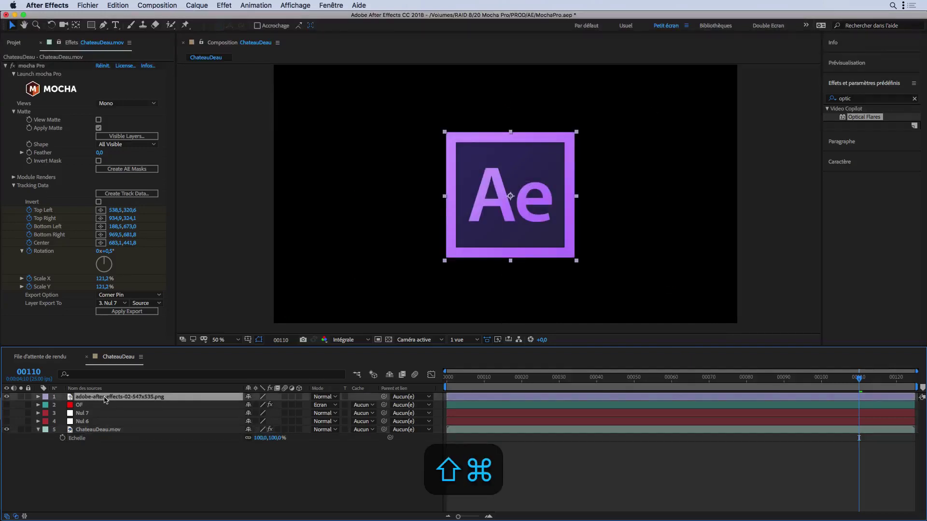
key("super+shift+c")
left_click(364, 276)
type("logo")
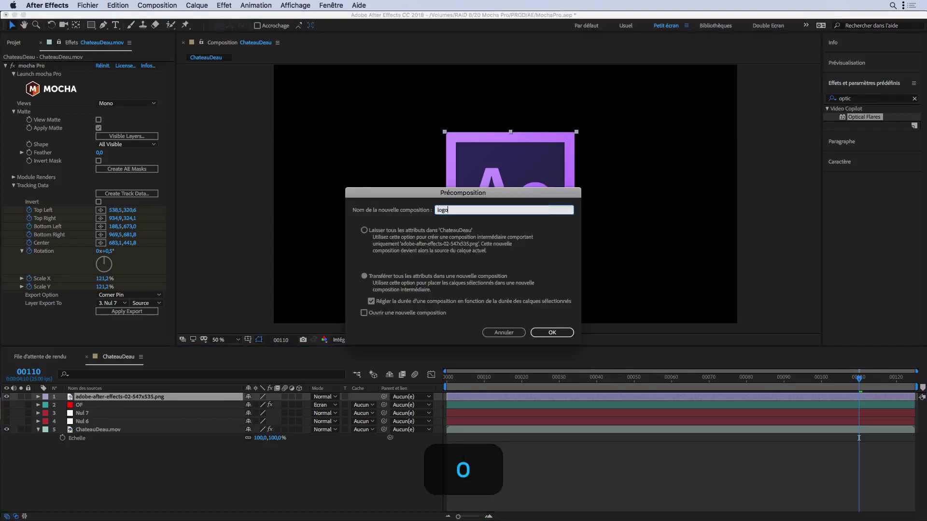
left_click(546, 332)
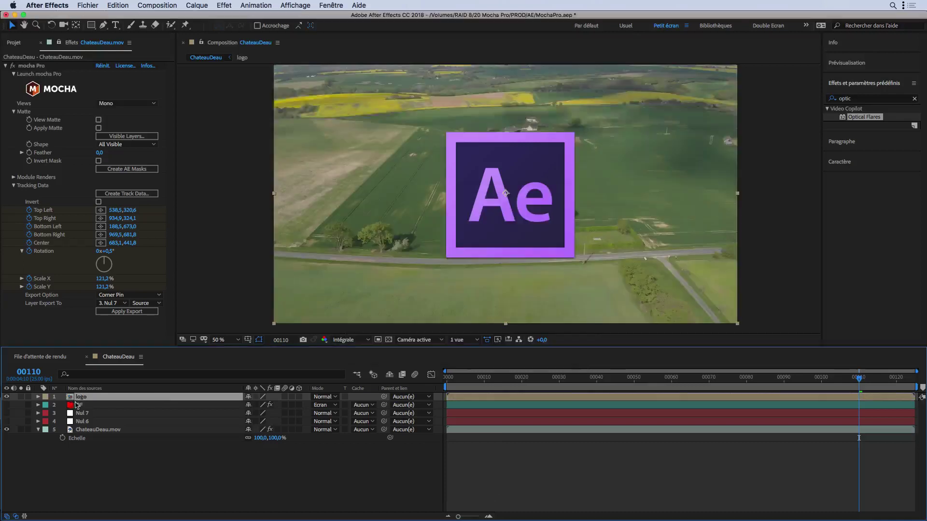
Export mocha Pro's Corner Pin tracking data from ChateauDeau.mov to the logo layer.
left_click(6, 396)
left_click(6, 396)
left_click(93, 430)
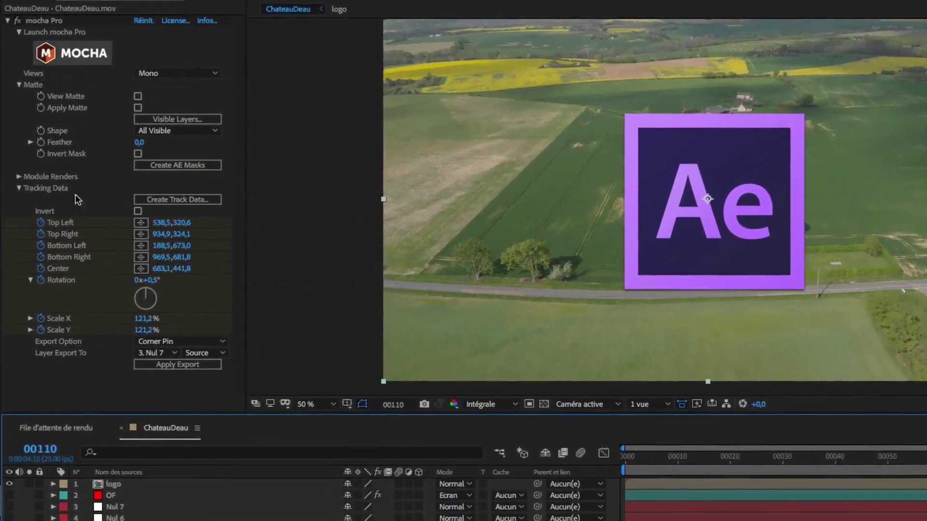
left_click(25, 22)
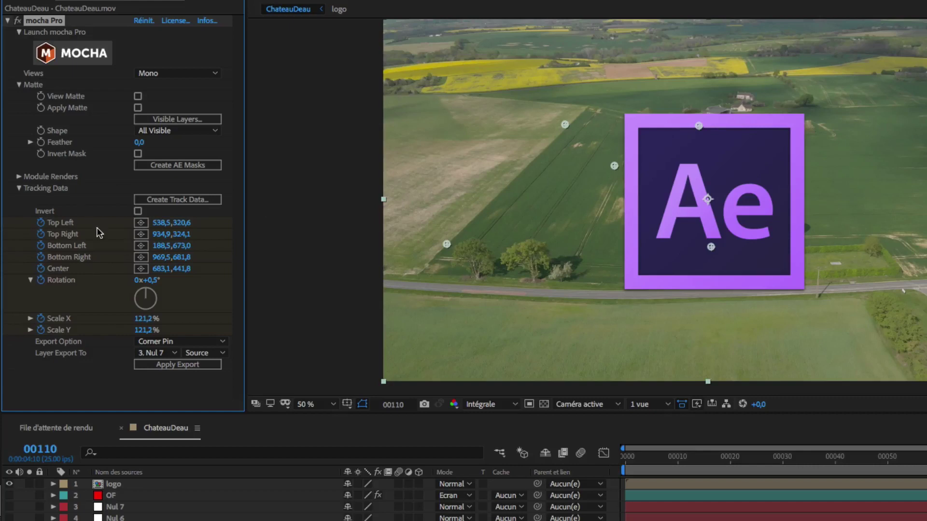
left_click(156, 353)
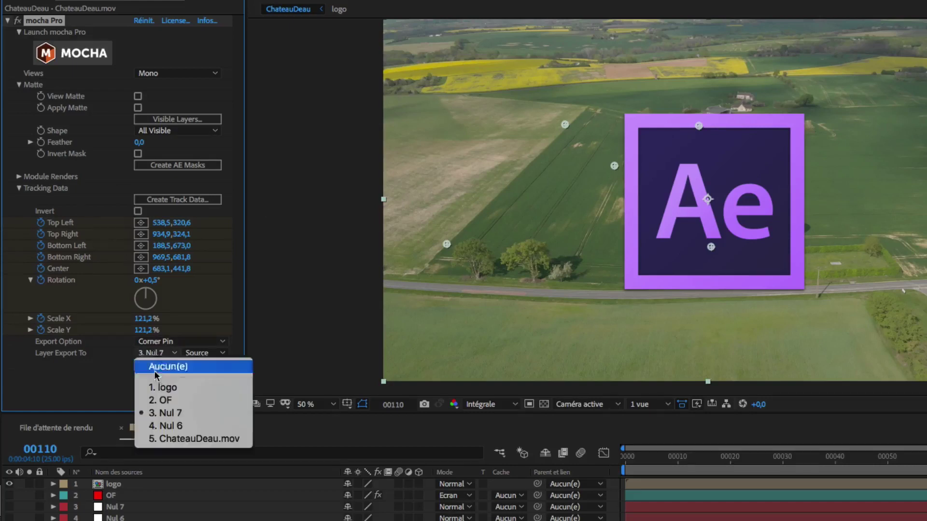
left_click(158, 387)
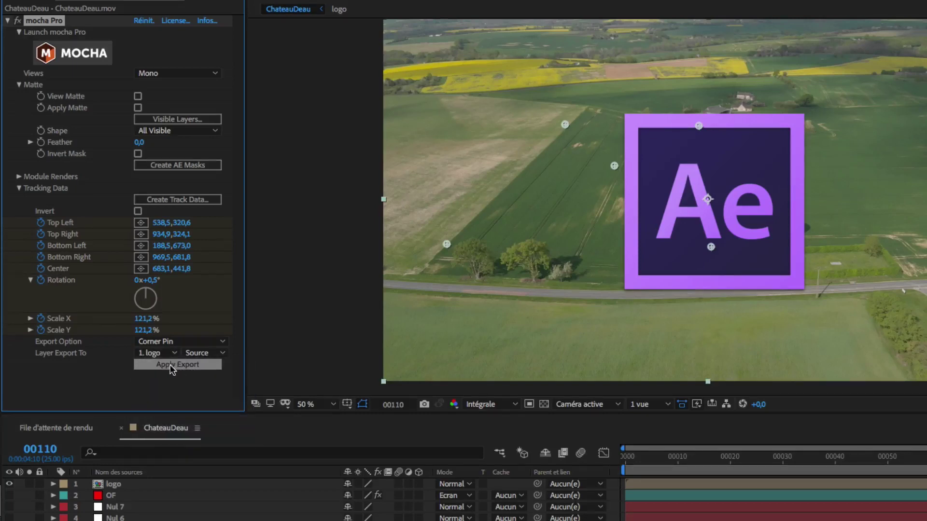
left_click(170, 364)
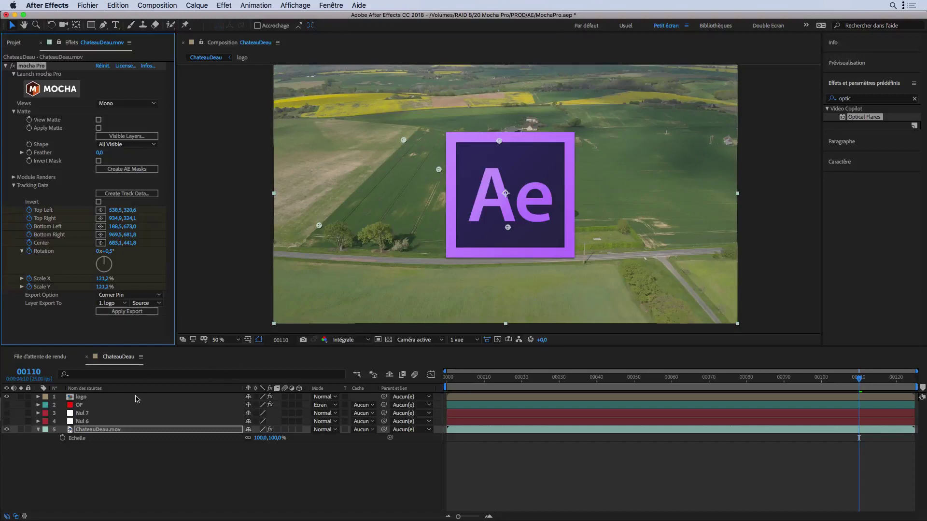
Check the logo layer's Quatre coins effect for keyframes and compare it with ChateauDeau.mov's mocha Pro tracking data.
left_click(58, 42)
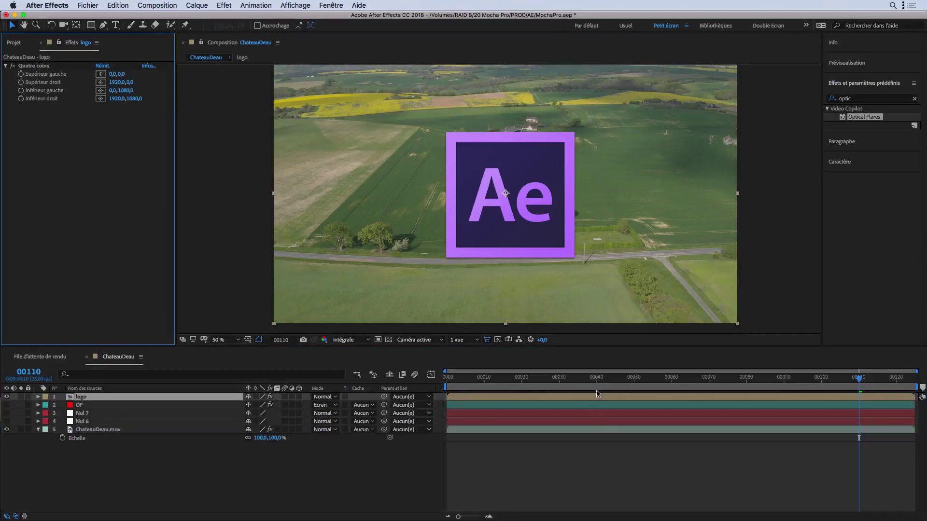
left_click_drag(598, 379, 512, 384)
key("u")
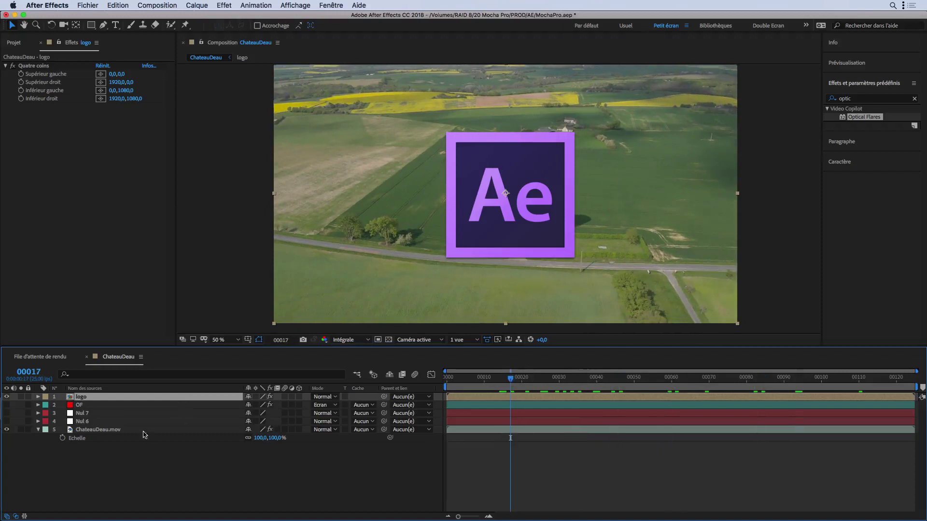
left_click(122, 431)
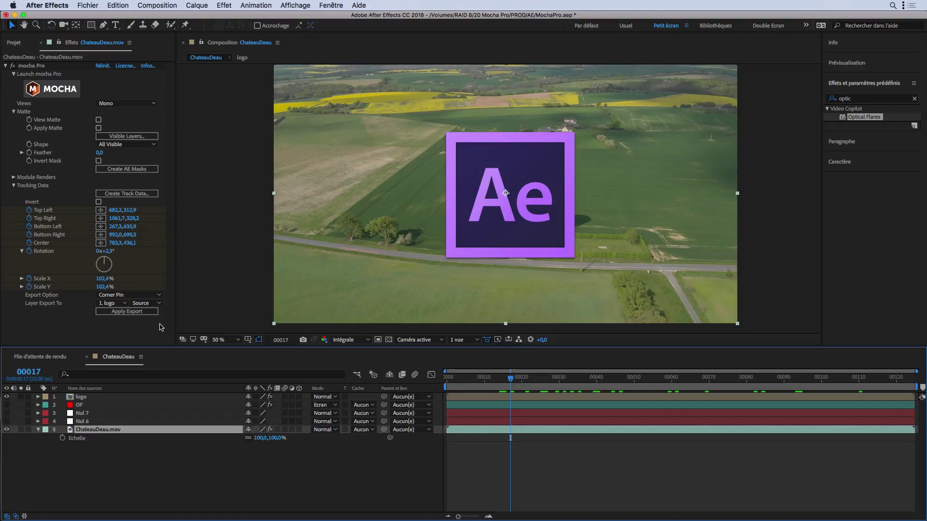
left_click(99, 396)
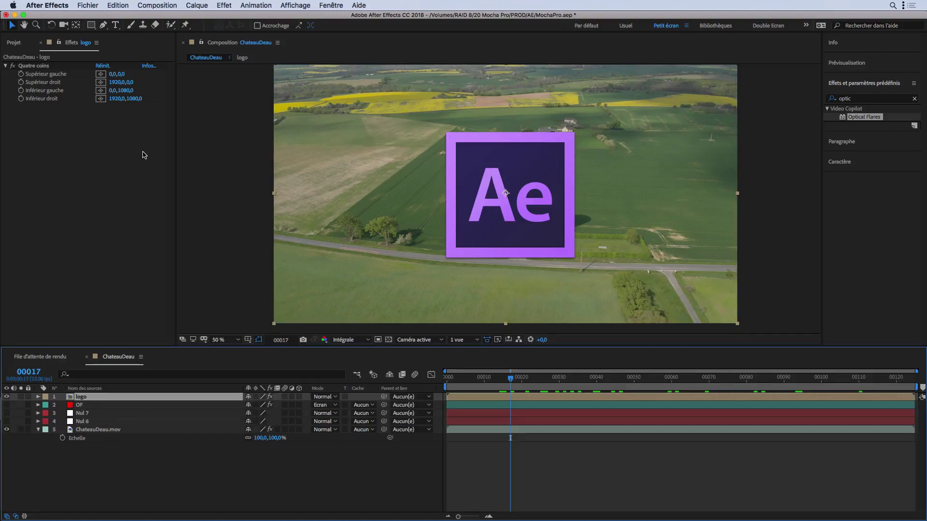
left_click(43, 66)
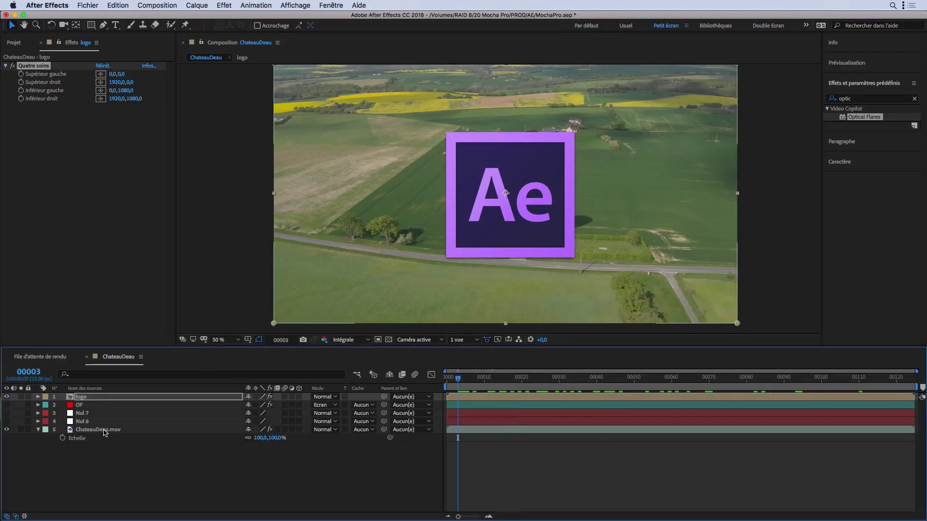
left_click(106, 431)
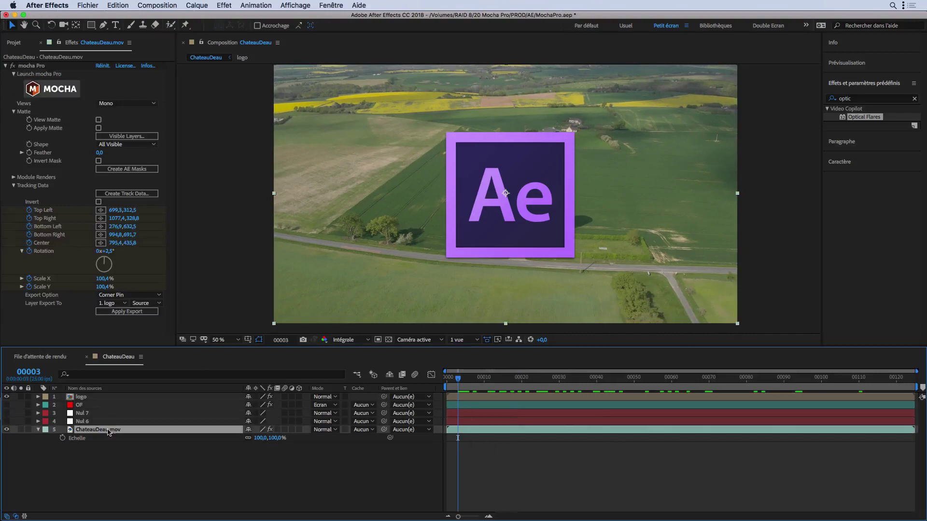
Reveal the logo layer's Quatre coins properties and ChateauDeau.mov's mocha Pro keyframes in the timeline.
left_click(86, 396)
key("e")
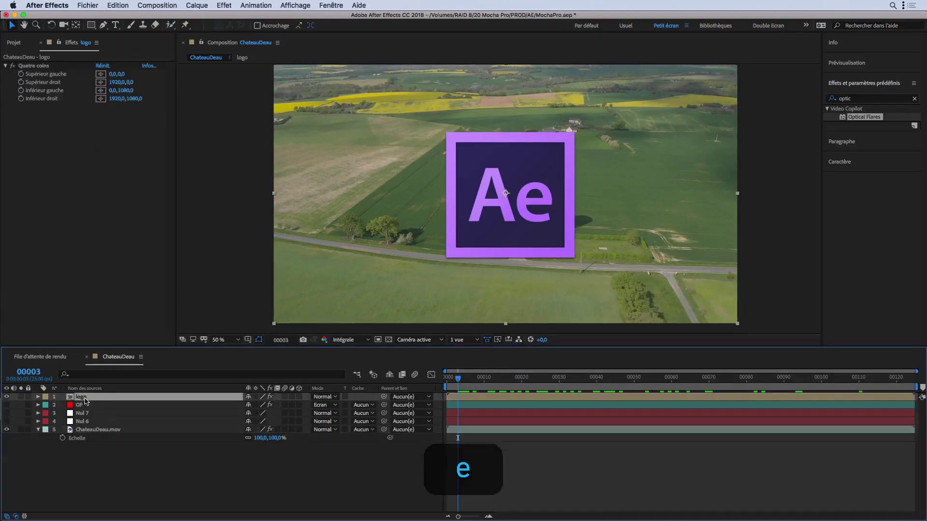
left_click(55, 406)
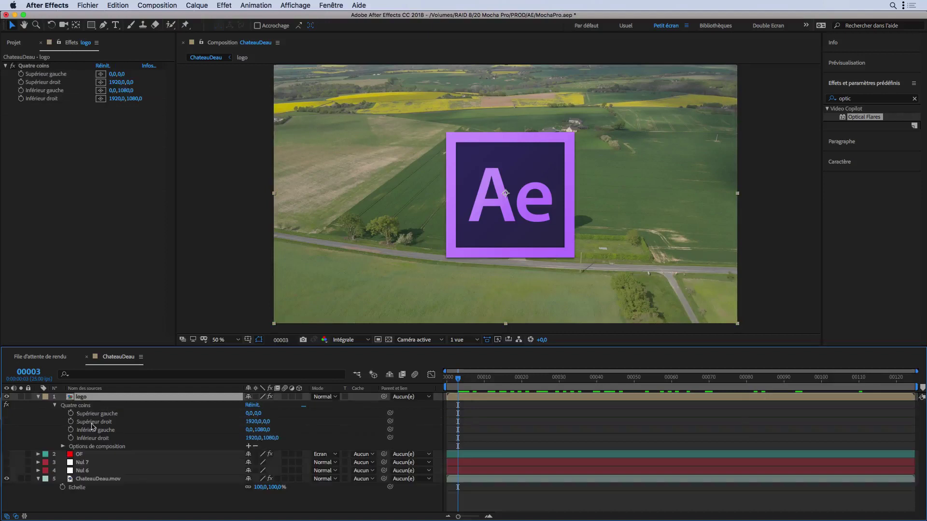
left_click(96, 479)
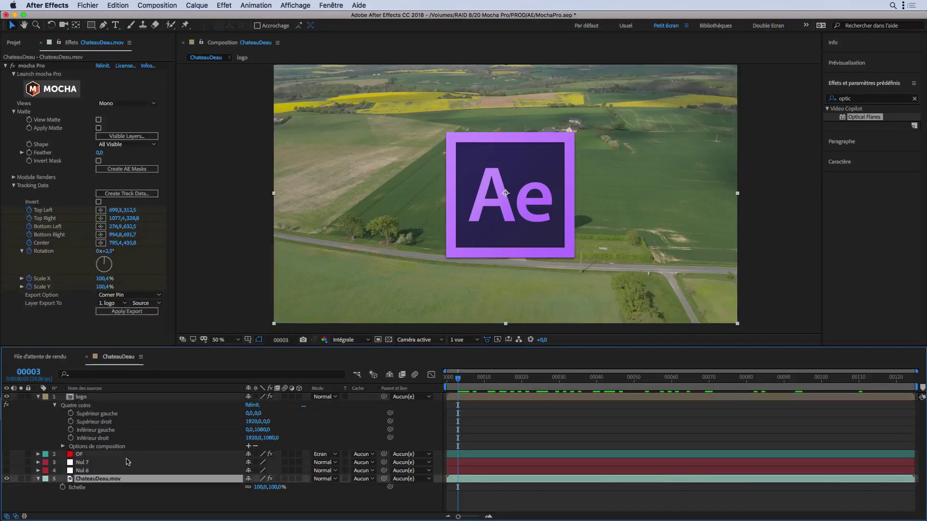
key("u")
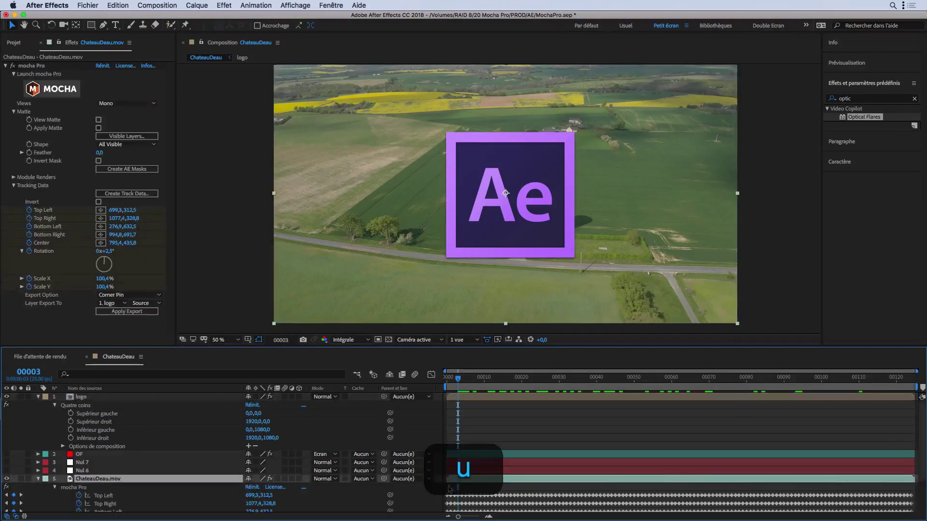
Copy mocha Pro's Top Left keyframes to the logo's Supérieur gauche corner, starting at frame 0.
left_click(165, 497)
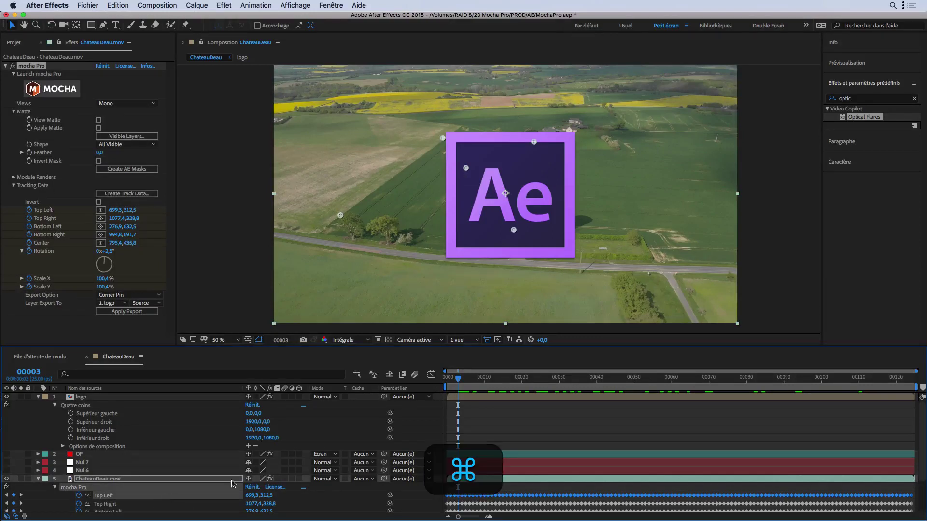
left_click_drag(458, 379, 447, 379)
key("super+c")
left_click(142, 416)
key("super+v")
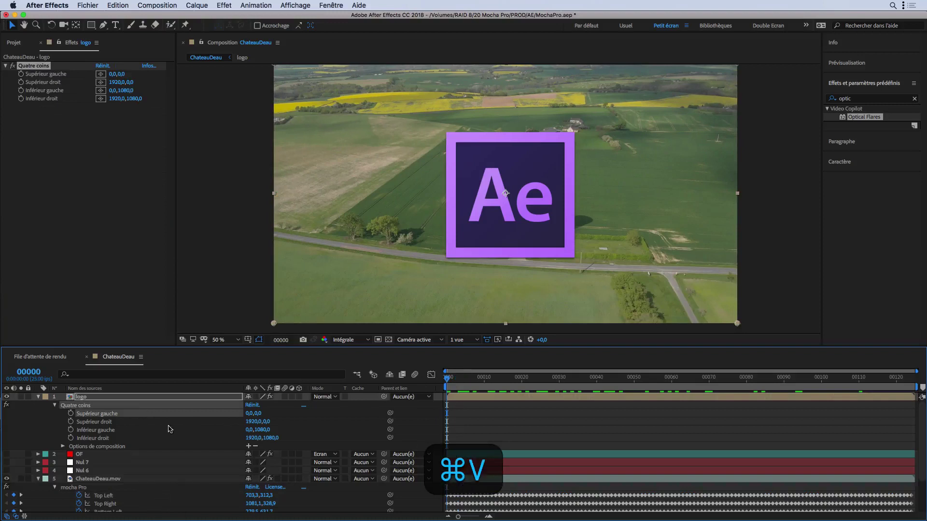
Copy mocha Pro's Top Right keyframes to the logo's Supérieur droit corner.
left_click(165, 497)
left_click(165, 503)
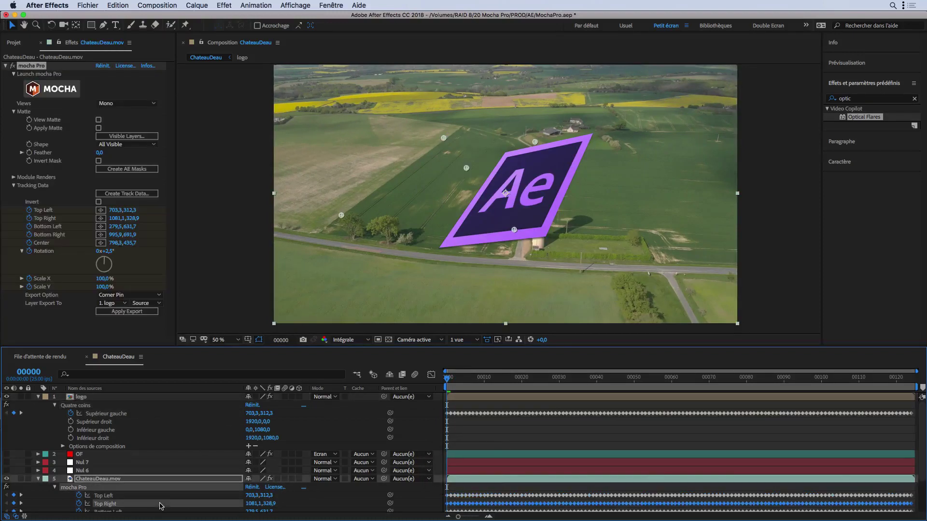
key("super+c")
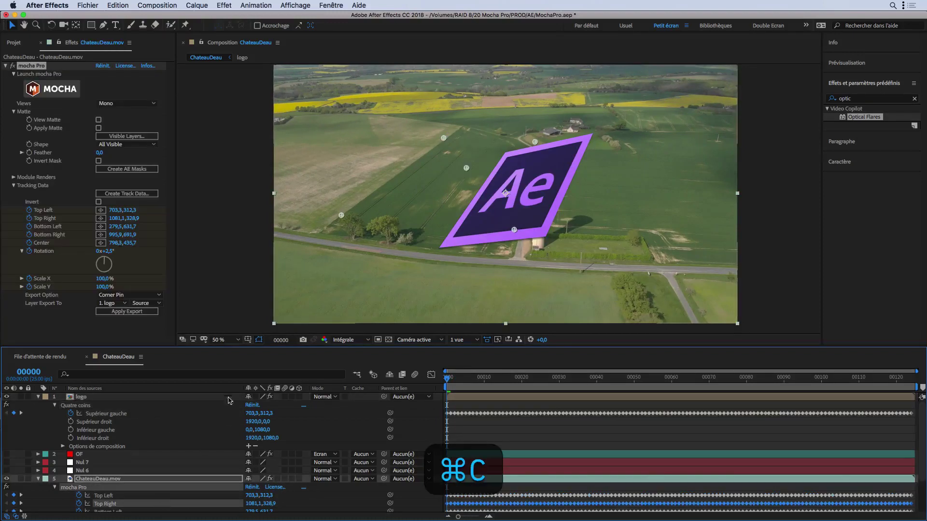
left_click(167, 422)
key("super+v")
Copy mocha Pro's Bottom Left keyframes to the logo's Inférieur gauche corner.
left_click(175, 496)
key("super+c")
scroll(173, 463, "up", 3)
left_click(169, 432)
key("super+v")
Copy mocha Pro's Bottom Right keyframes to the logo's Inférieur droit corner and preview the pinned logo up to frame 109.
scroll(176, 473, "down", 5)
left_click(184, 475)
key("super+c")
scroll(173, 458, "up", 5)
left_click(154, 438)
key("super+v")
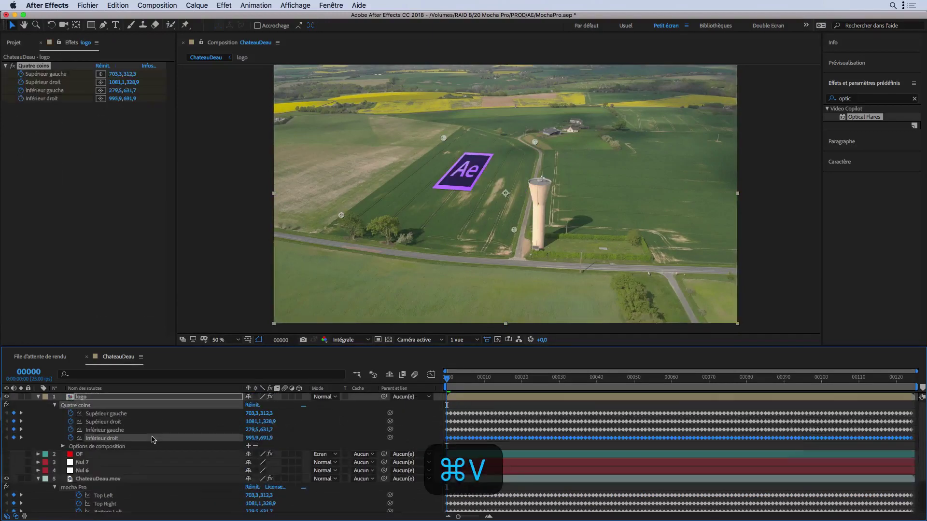
key("space")
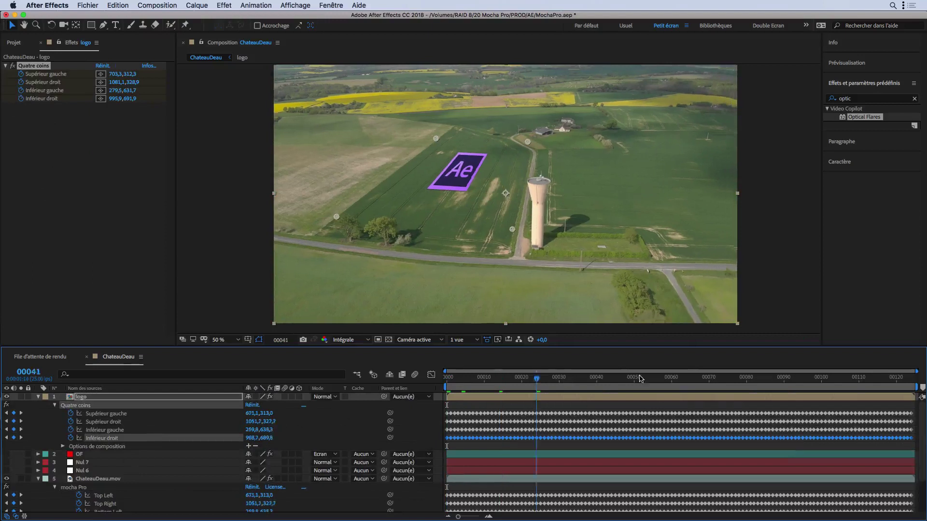
left_click_drag(464, 383, 855, 381)
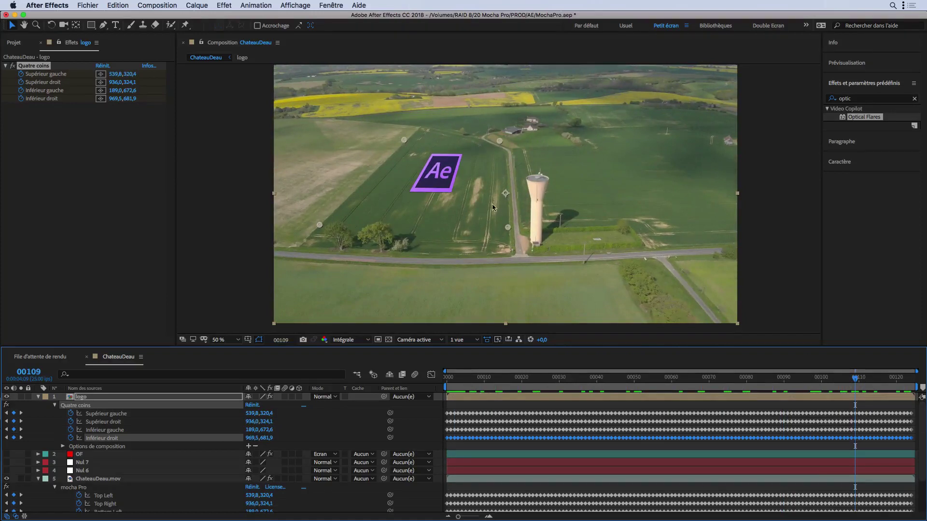
Fit the adobe-after-effects-02-547x535.png layer to the logo composition's full size and return to the ChateauDeau composition.
double_click(92, 398)
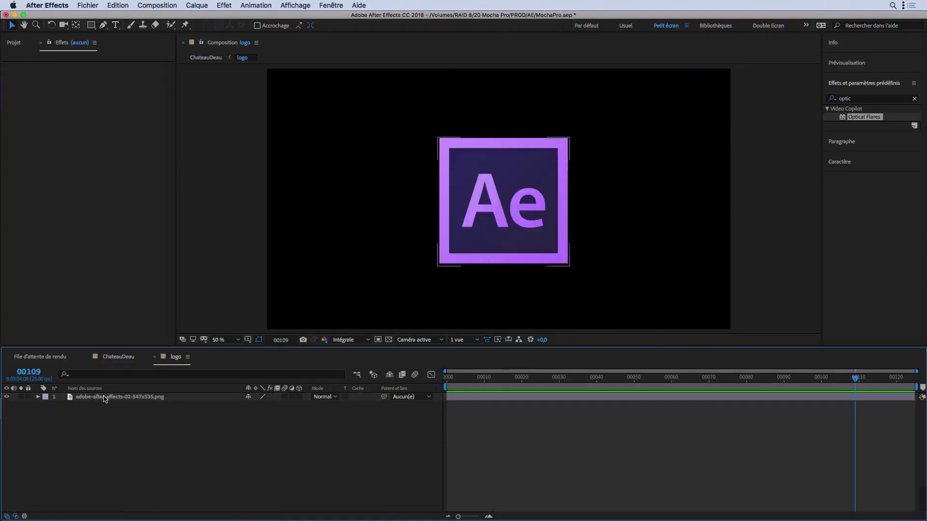
left_click(106, 396)
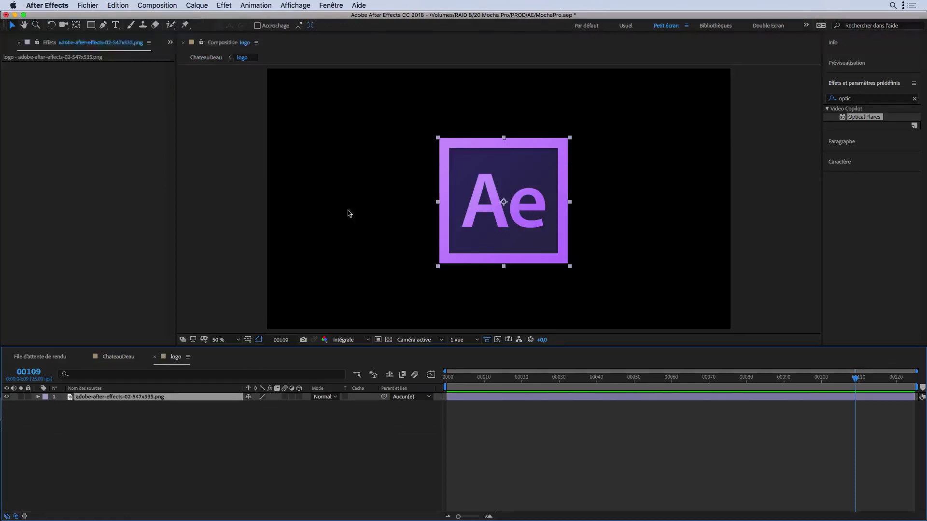
right_click(138, 397)
mouse_move(200, 324)
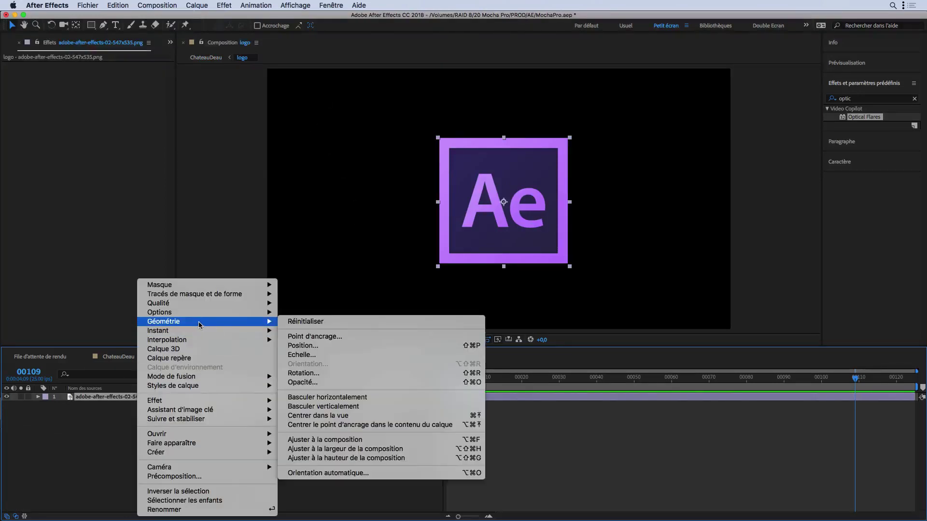
left_click(346, 440)
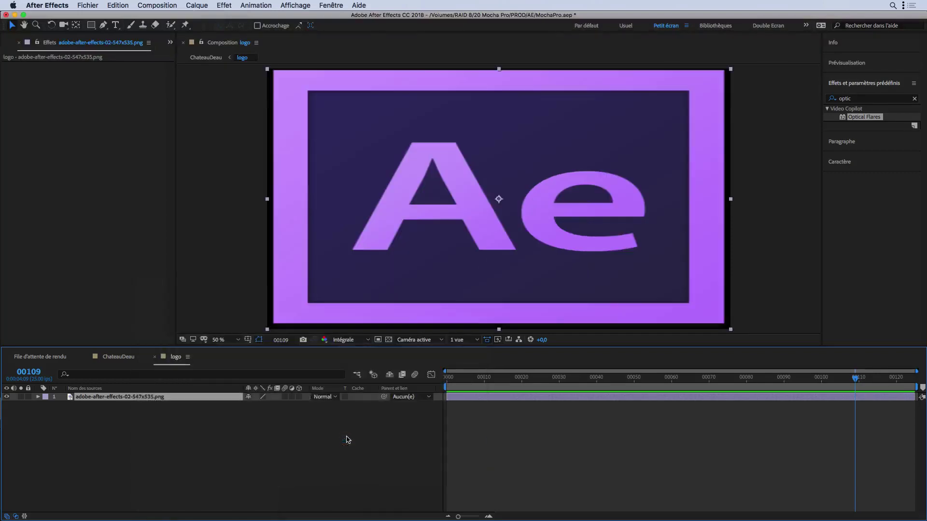
left_click(154, 358)
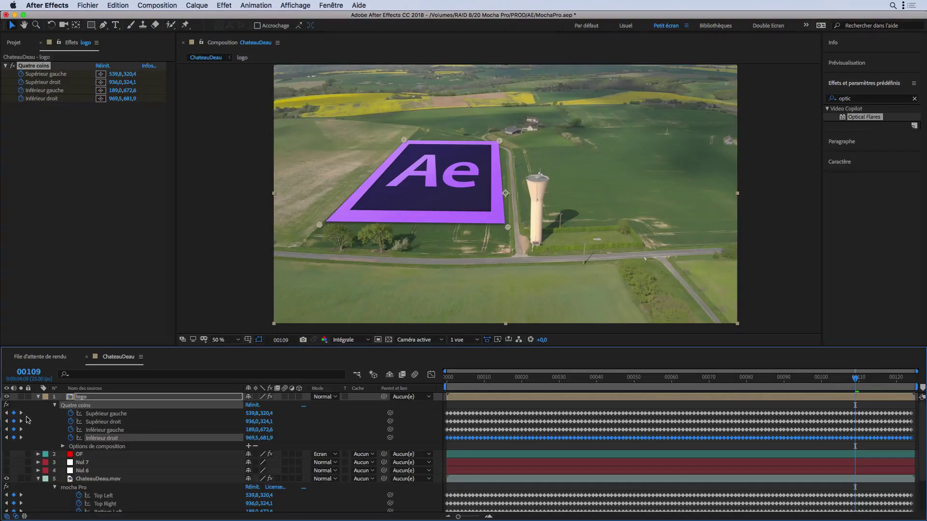
Collapse the logo layer's properties and delete its Quatre coins effect.
left_click(38, 397)
left_click(92, 400)
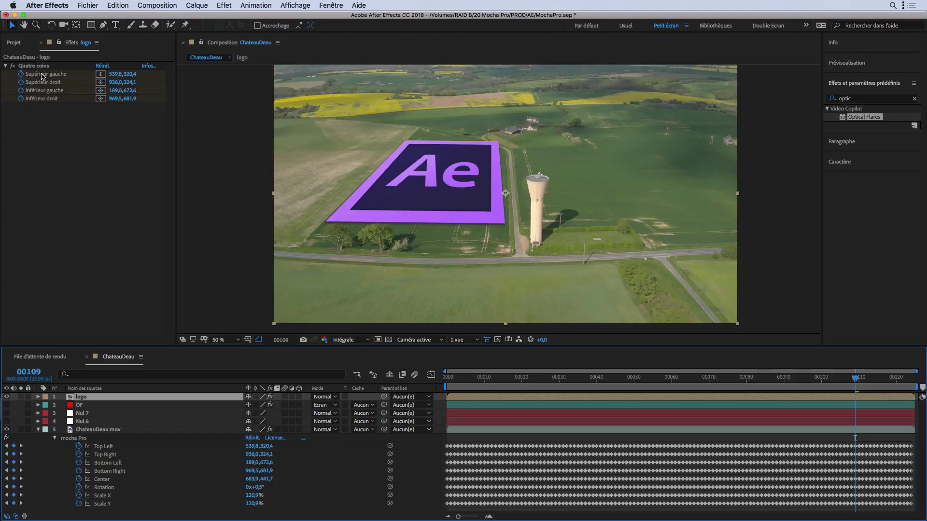
left_click(40, 67)
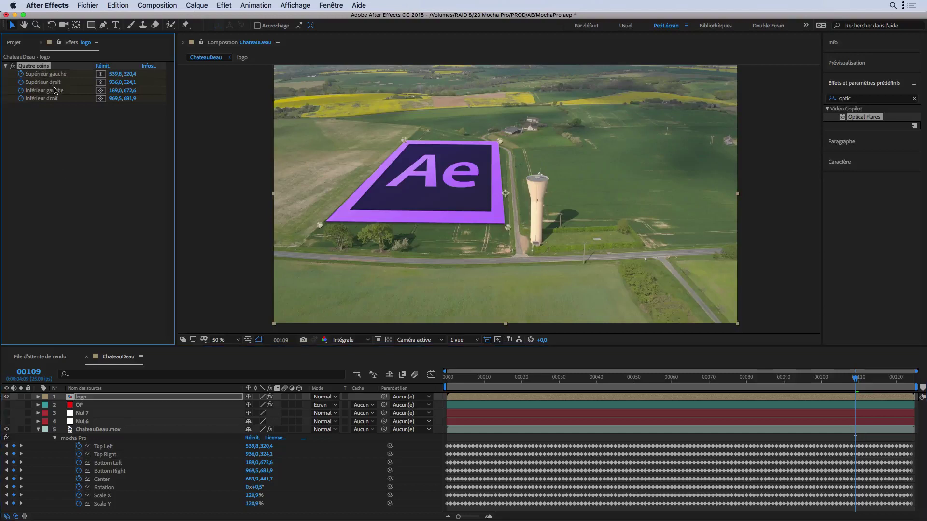
key("BackSpace")
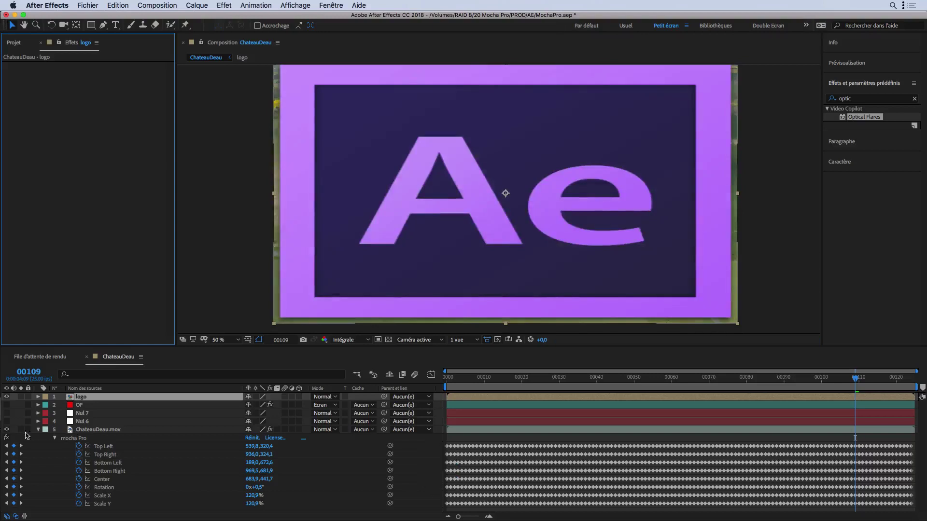
Launch mocha Pro from ChateauDeau.mov, show the Champ layer and copy its tracking data as After Effects Corner Pin [supports motion blur].
left_click(38, 430)
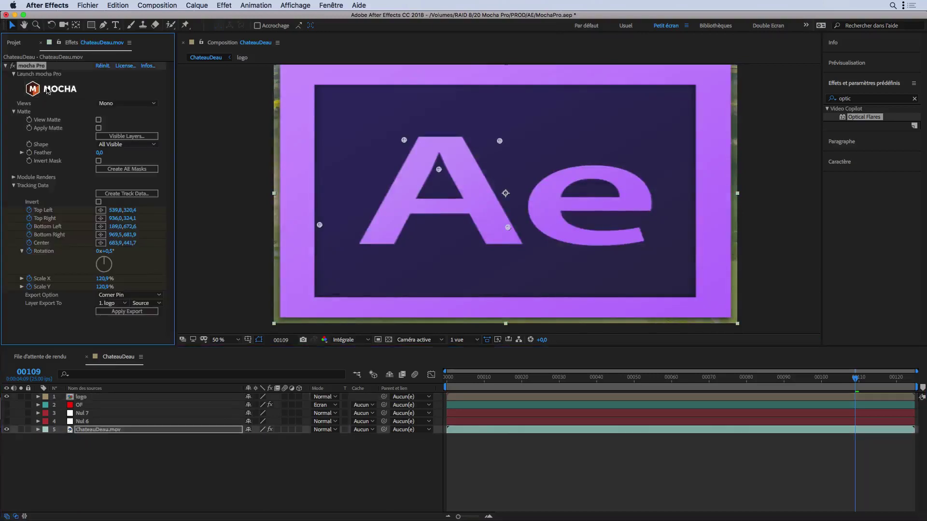
left_click(100, 87)
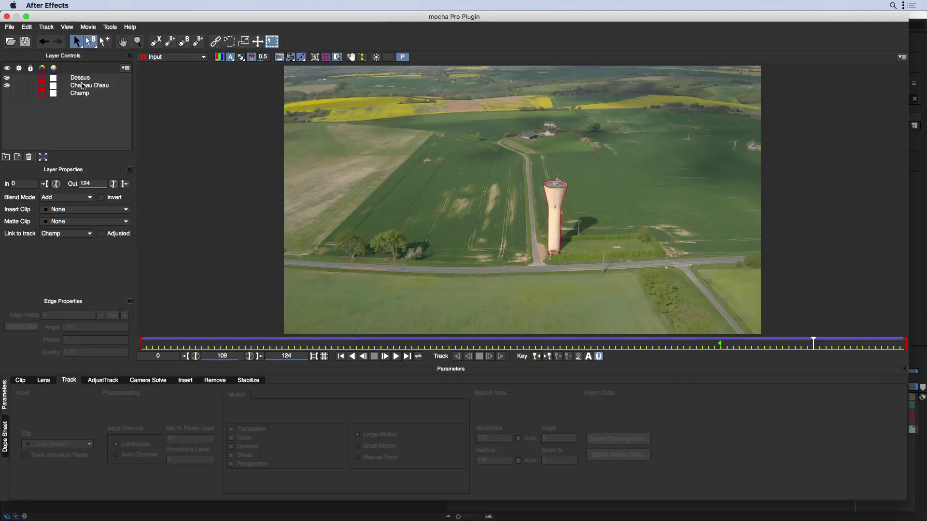
left_click(79, 94)
left_click(7, 93)
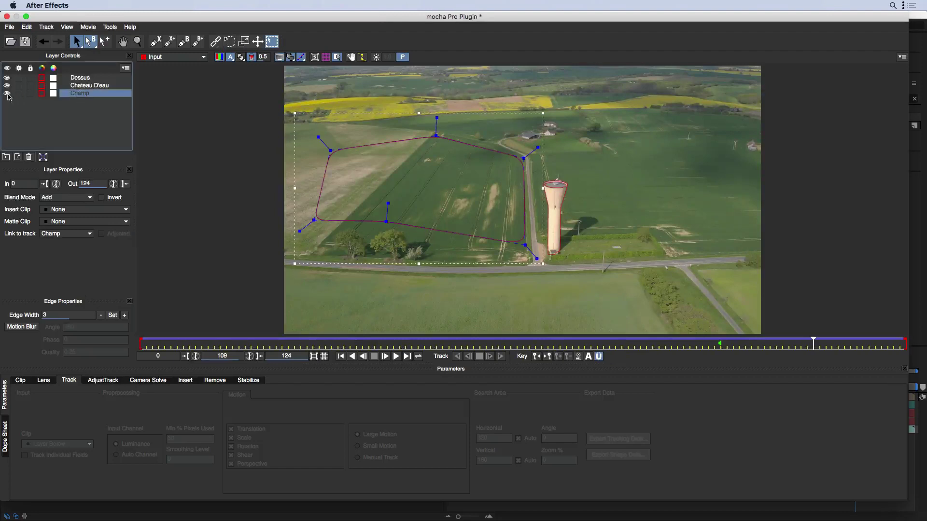
left_click(616, 439)
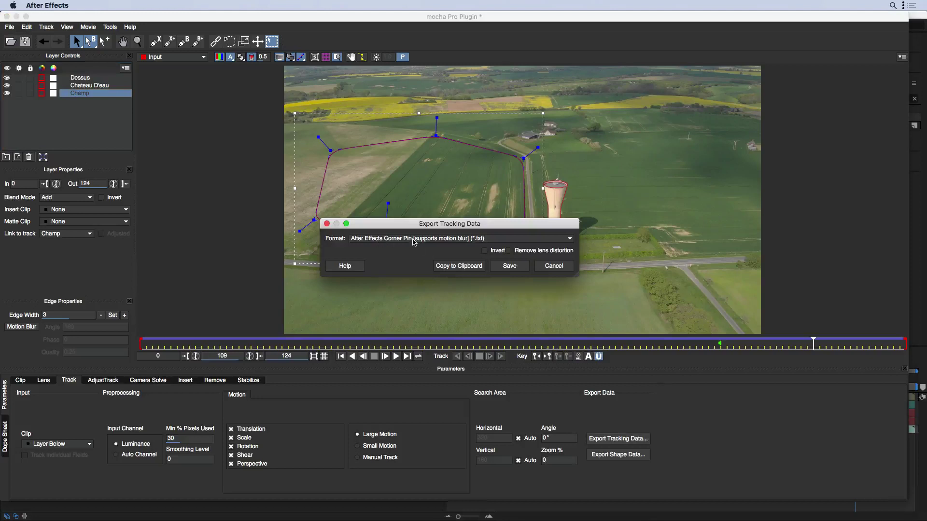
left_click(459, 266)
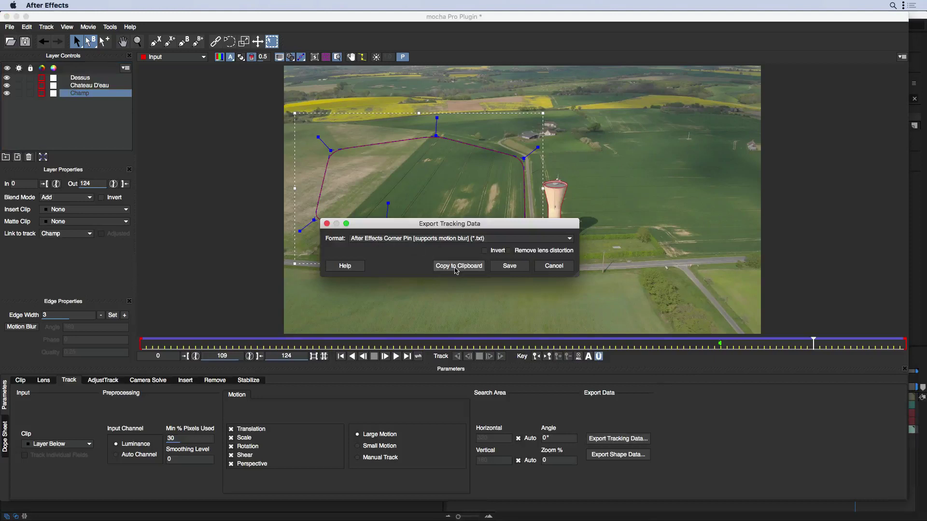
Close mocha Pro, paste the copied corner-pin tracking onto the logo layer at frame 0, and check the pinned logo over time.
left_click(7, 17)
left_click(594, 73)
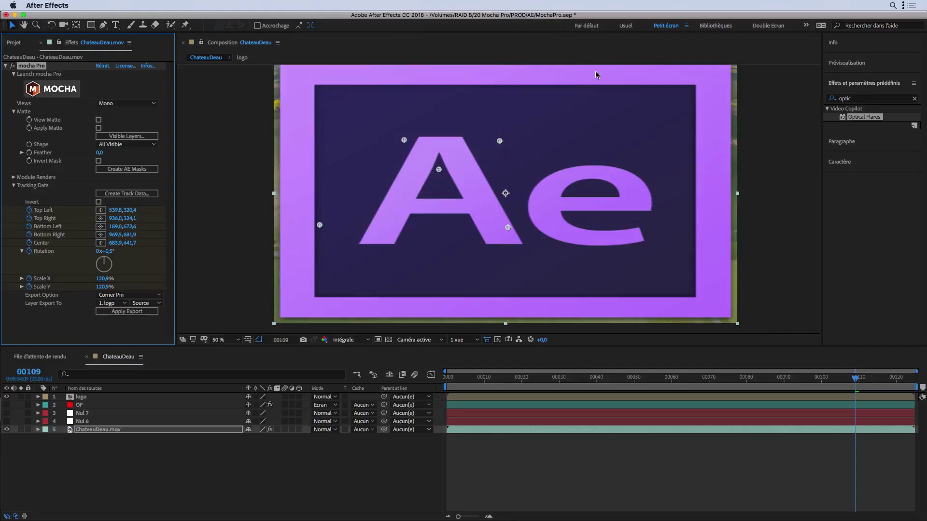
left_click(451, 377)
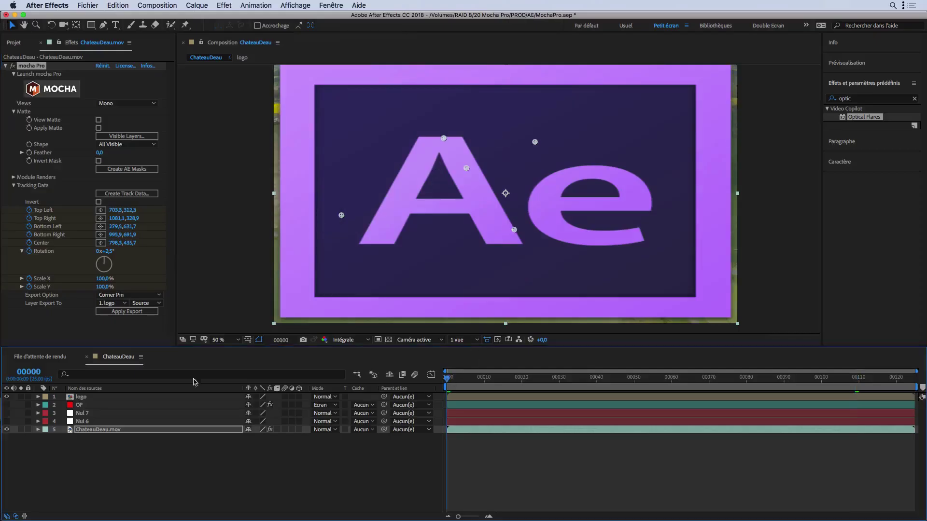
left_click(84, 398)
key("super+v")
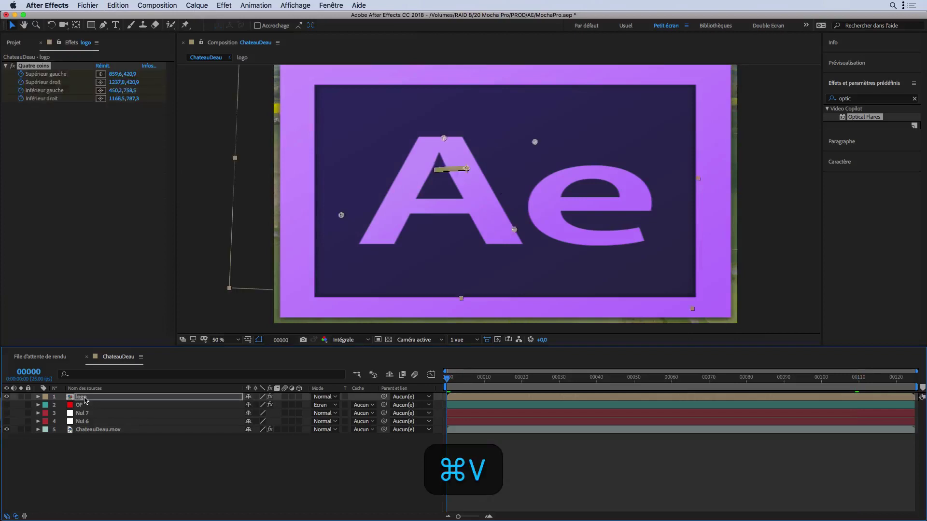
mouse_move(456, 378)
left_mouse_down()
mouse_move(877, 376)
mouse_move(444, 381)
left_mouse_up()
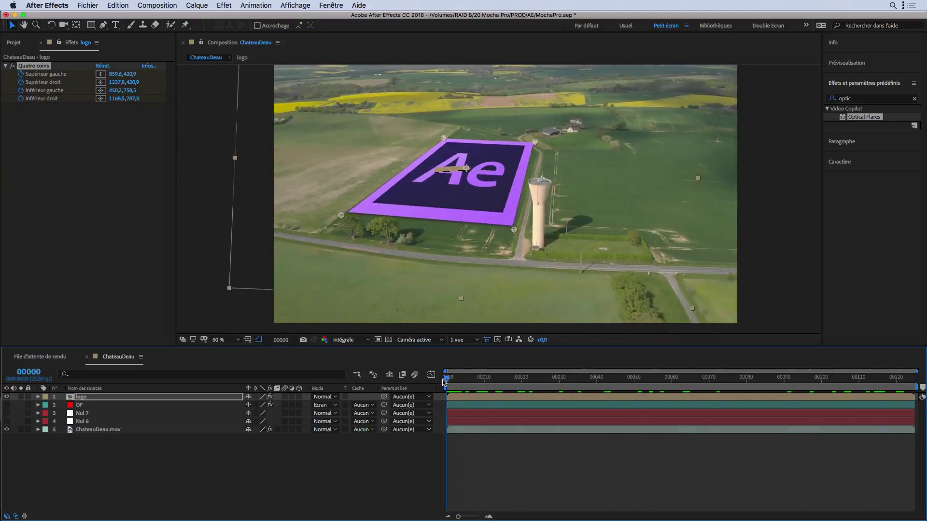
Examine the module choices under mocha Pro's Module Renders on ChateauDeau.mov.
left_click(88, 430)
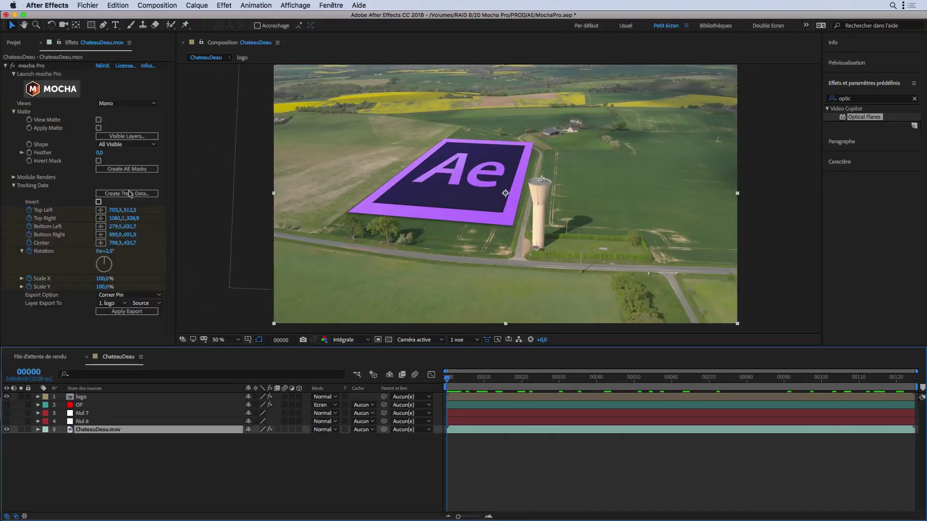
left_click(14, 177)
left_click(105, 195)
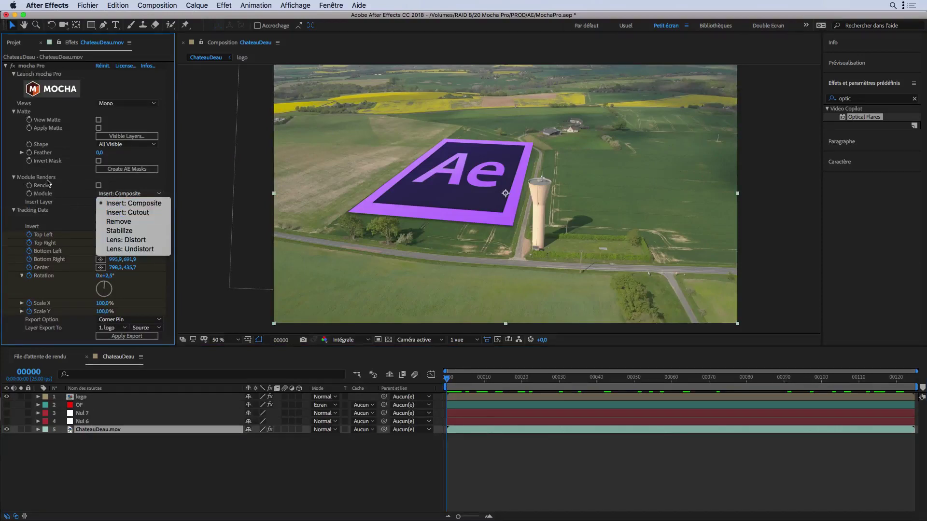
left_click(59, 167)
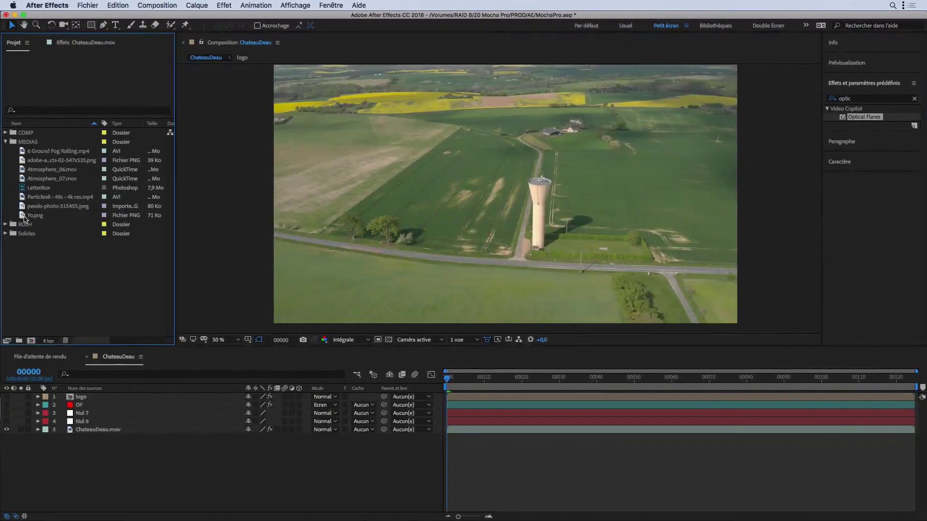
Add Yo.png from the MEDIAS folder as ChateauDeau's uppermost layer, view it in solo, and preview it over the footage.
left_click_drag(24, 217, 116, 395)
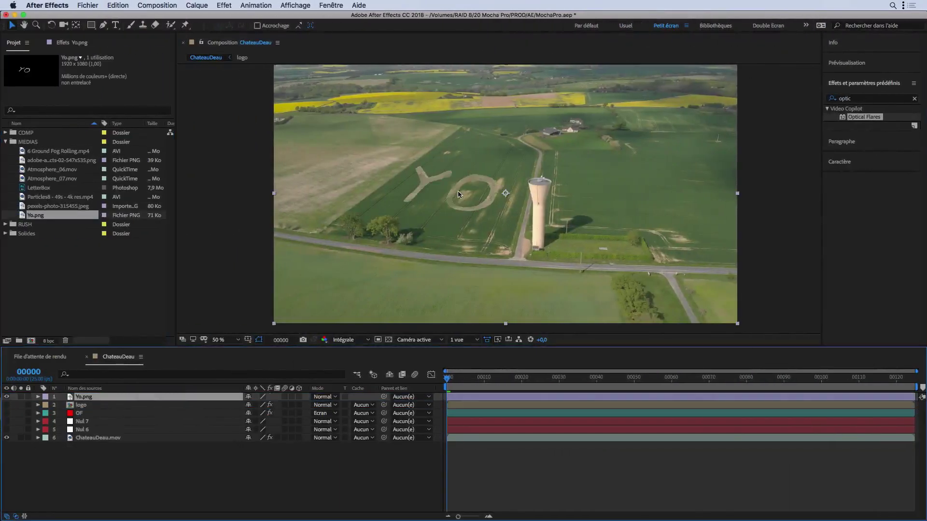
left_click(21, 396)
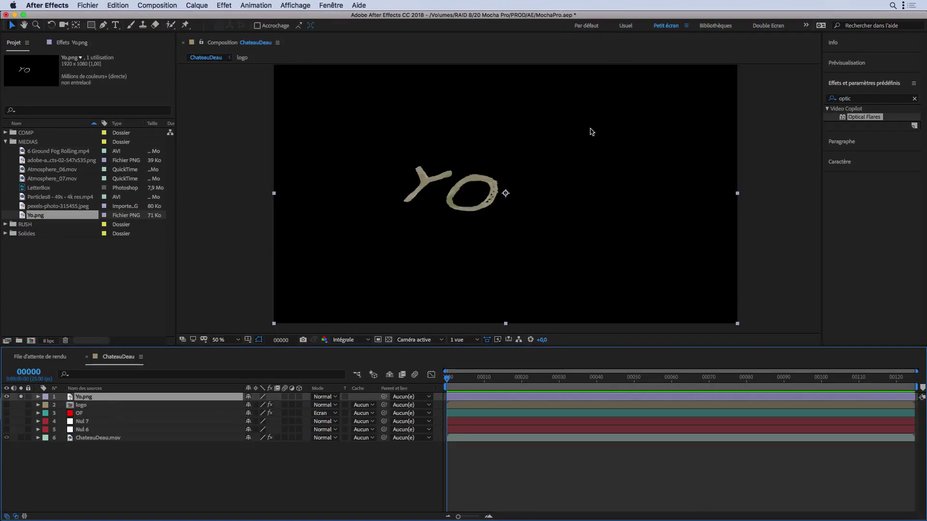
left_click(21, 397)
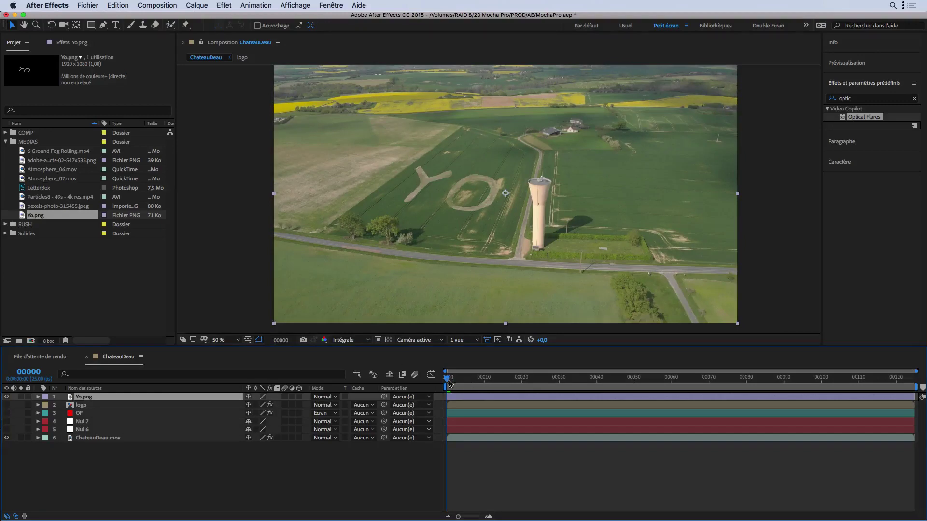
left_click_drag(448, 379, 415, 390)
key("space")
key("space")
Launch mocha Pro from ChateauDeau.mov, select the Champ layer and show its planar surface.
left_click(103, 440)
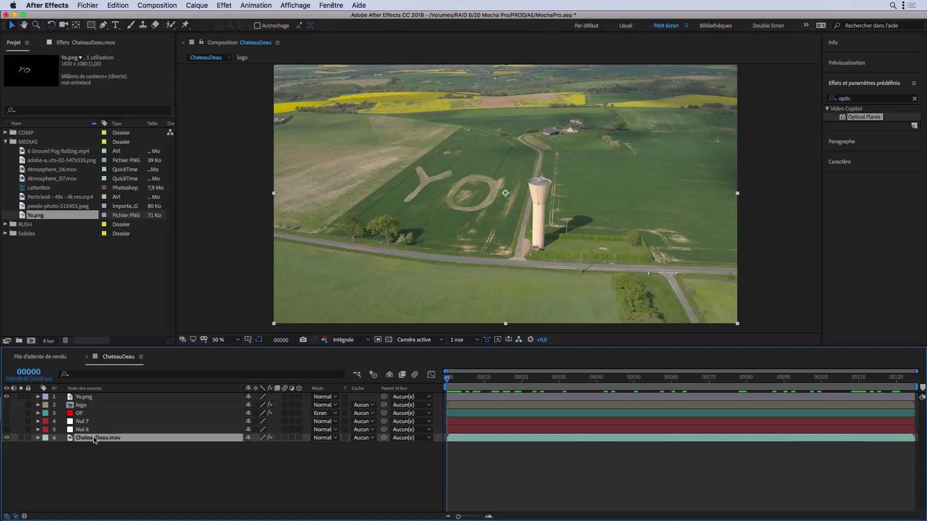
left_click(63, 42)
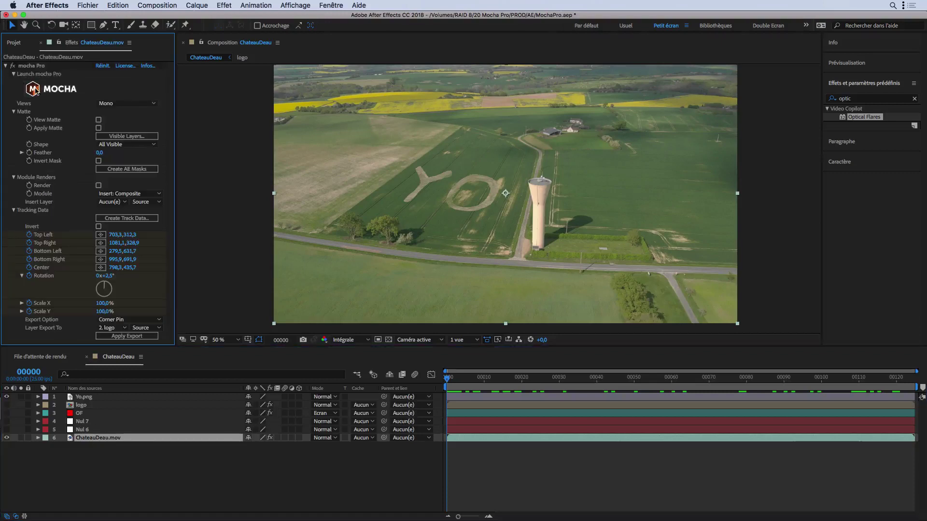
left_click(60, 89)
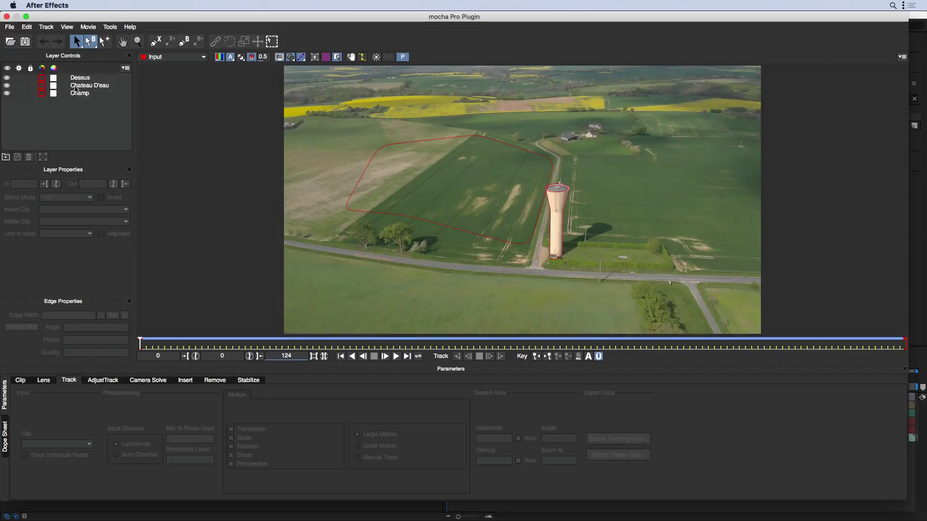
left_click(79, 94)
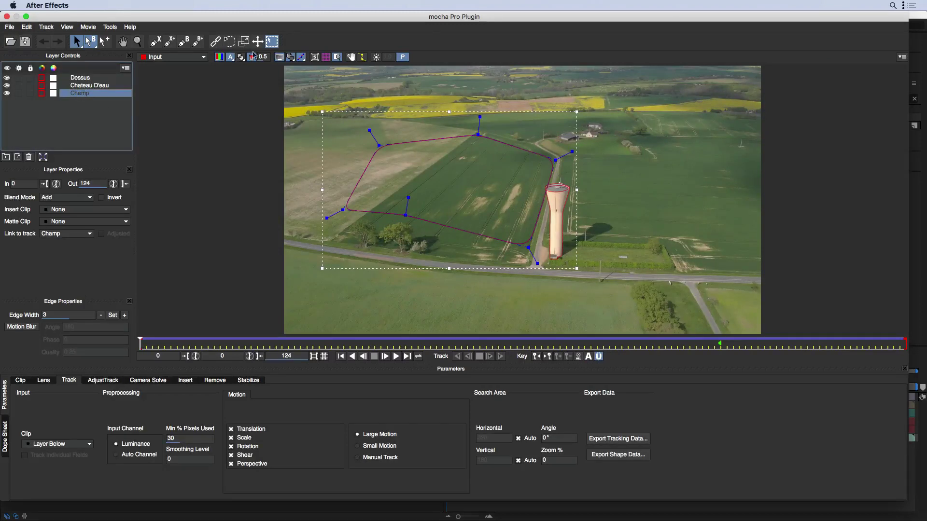
left_click(314, 57)
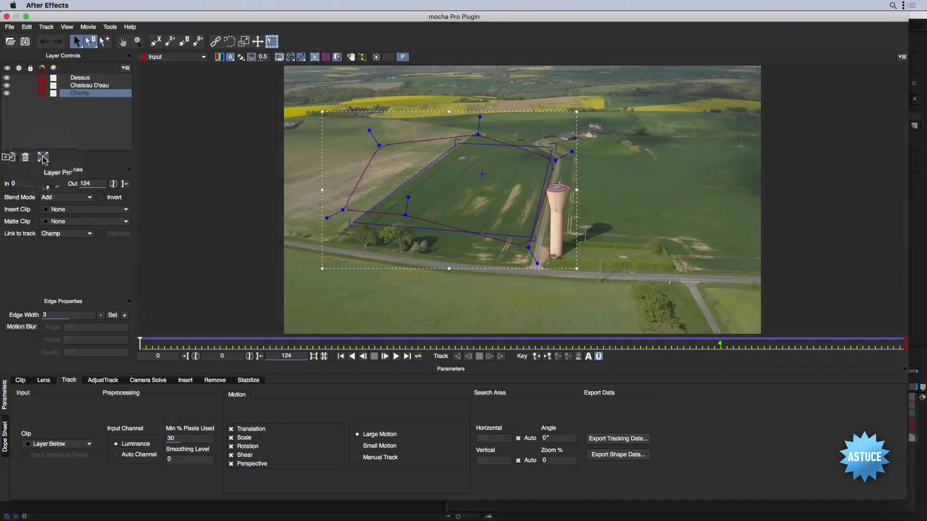
Expand the Champ layer's surface to the full image, save the mocha project and close mocha Pro.
left_click(43, 157)
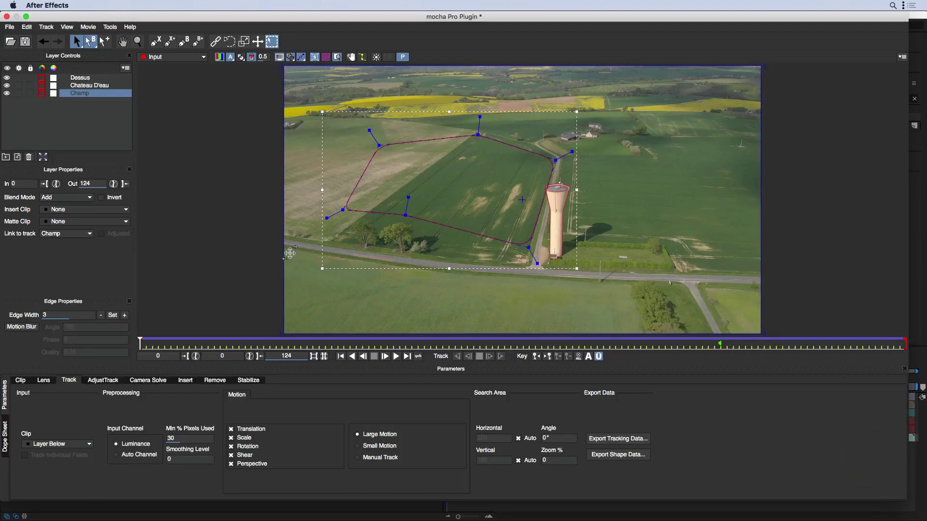
left_click(26, 42)
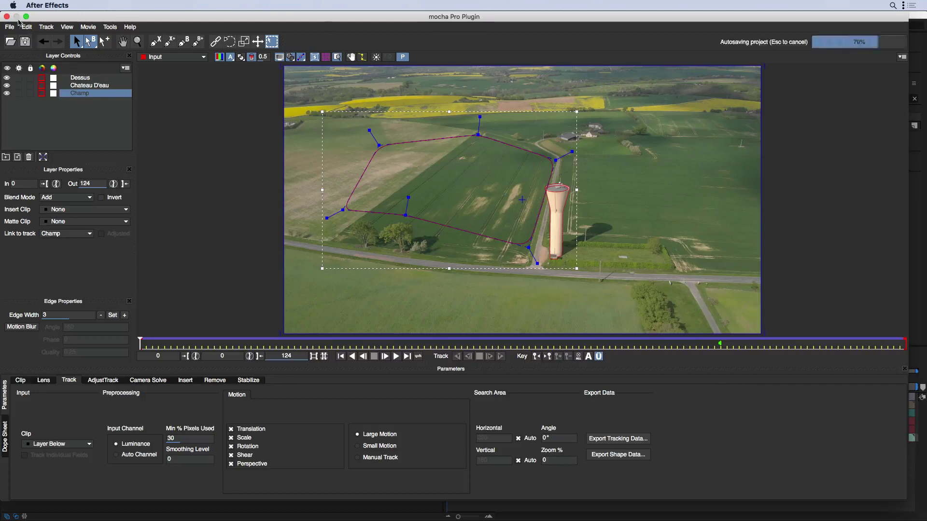
left_click(7, 16)
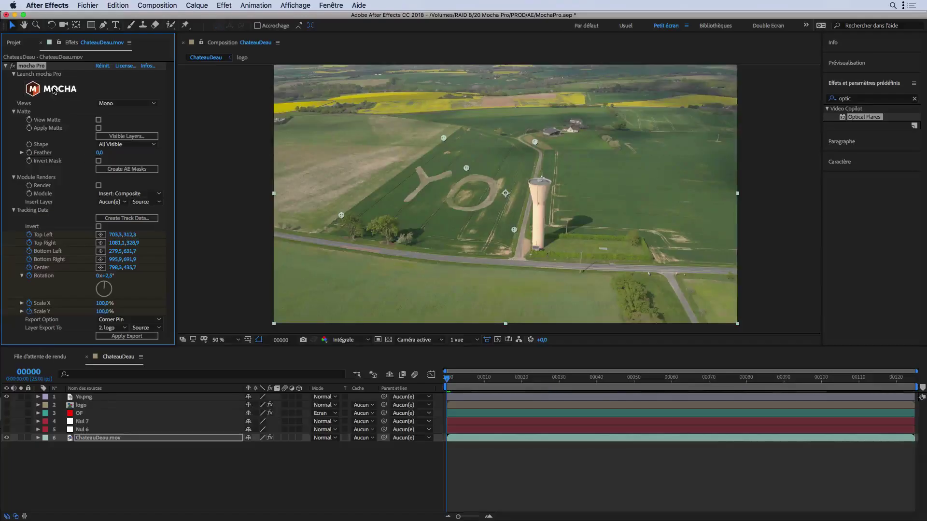
Reopen mocha Pro, copy Champ's tracking data as After Effects Corner Pin [supports motion blur] and return to the composition.
left_click(67, 92)
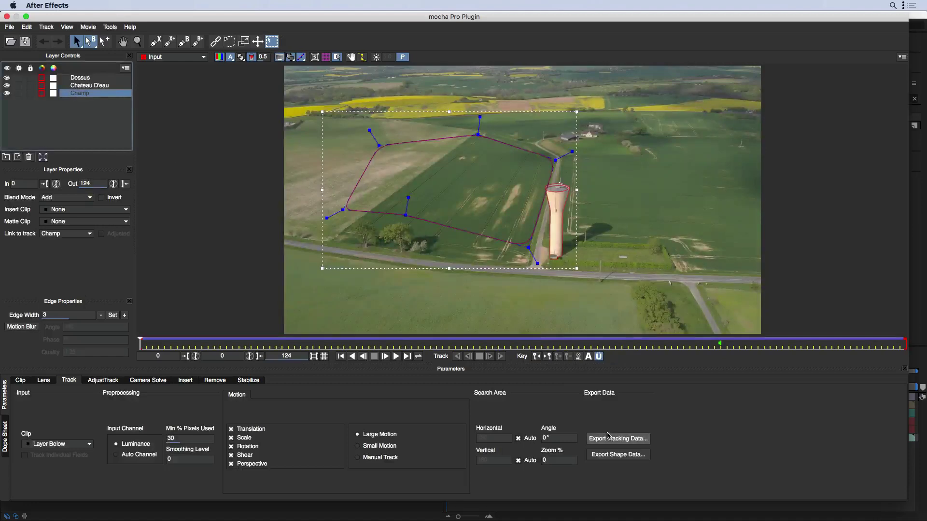
left_click(607, 439)
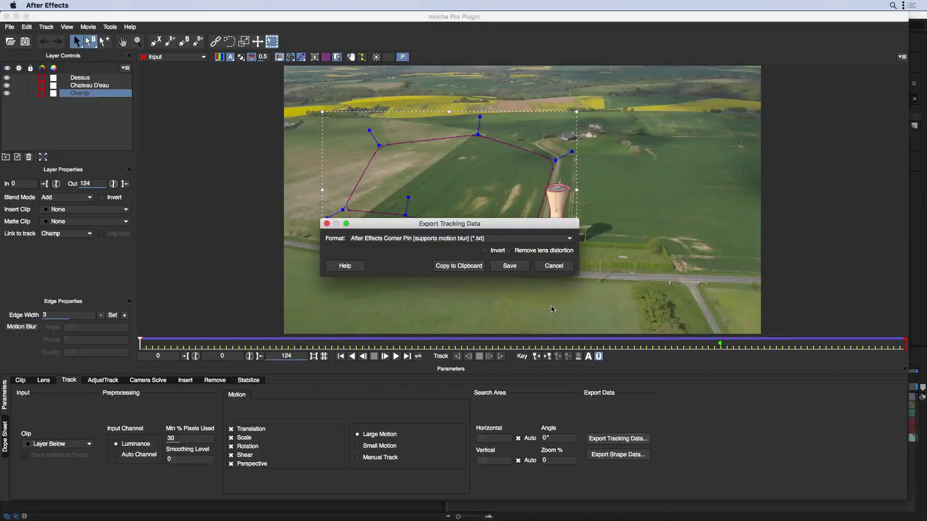
left_click(459, 266)
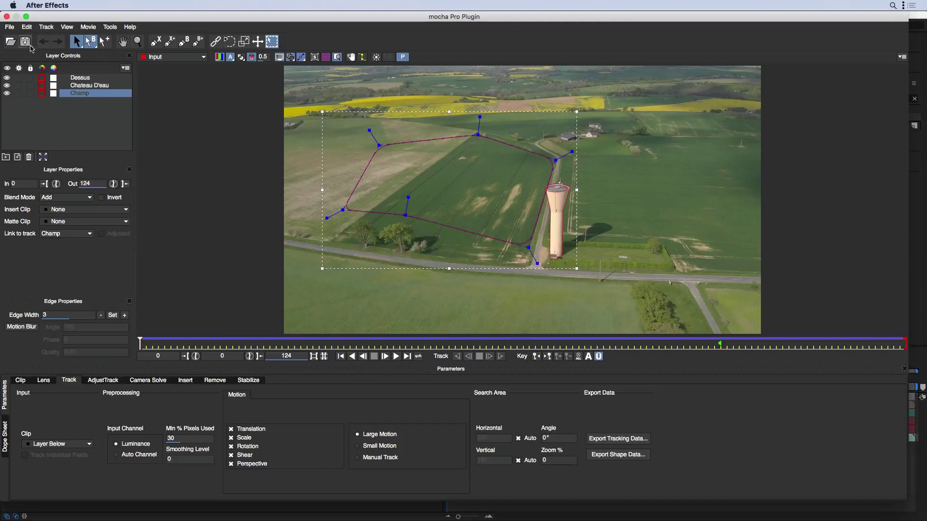
left_click(7, 16)
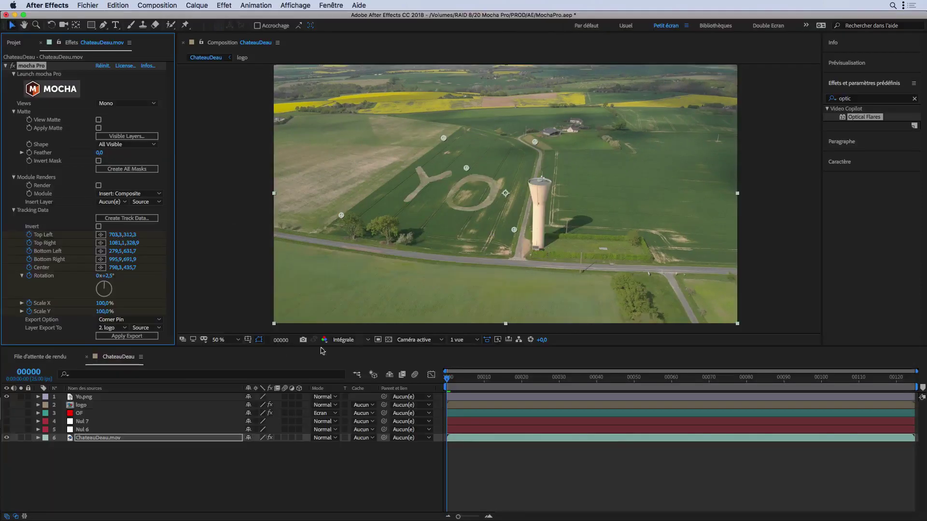
Paste the corner-pin tracking onto the Yo.png layer at frame 0 and preview the result.
left_click(89, 398)
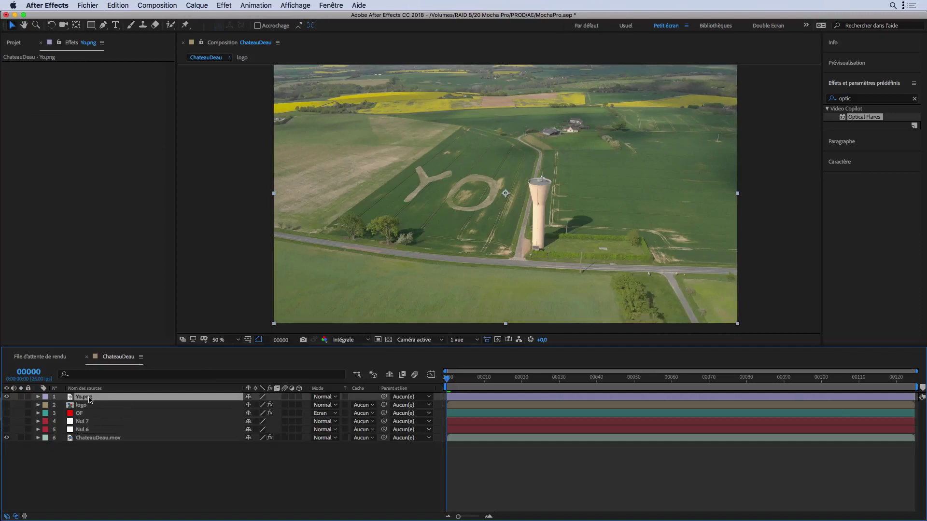
key("super")
key("super+v")
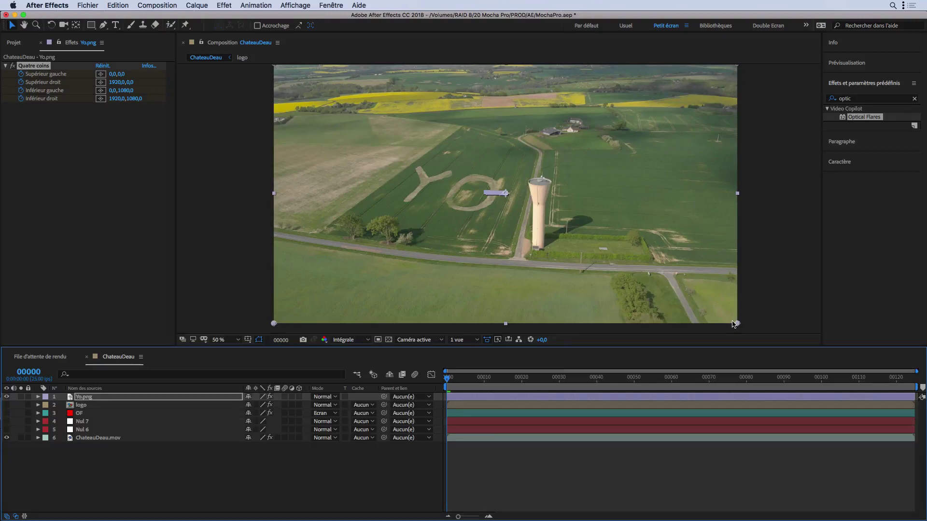
left_click_drag(449, 379, 649, 381)
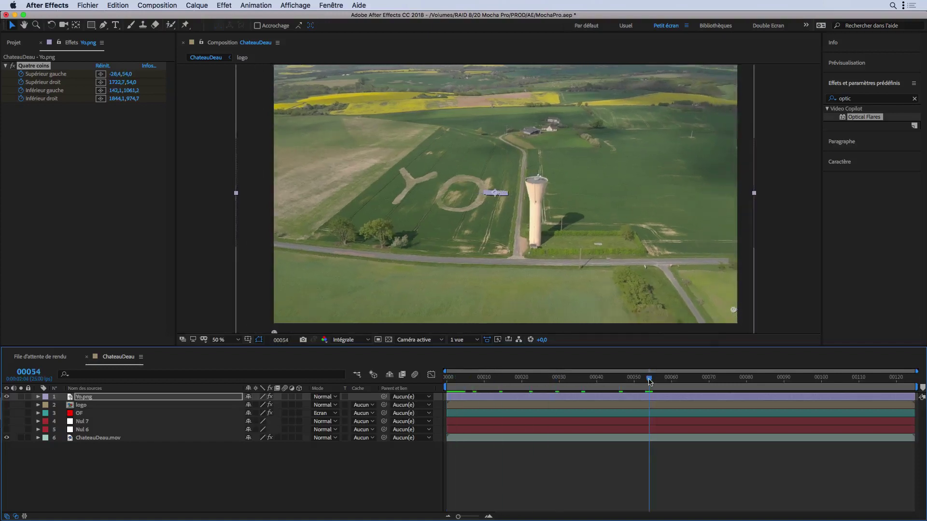
key("0")
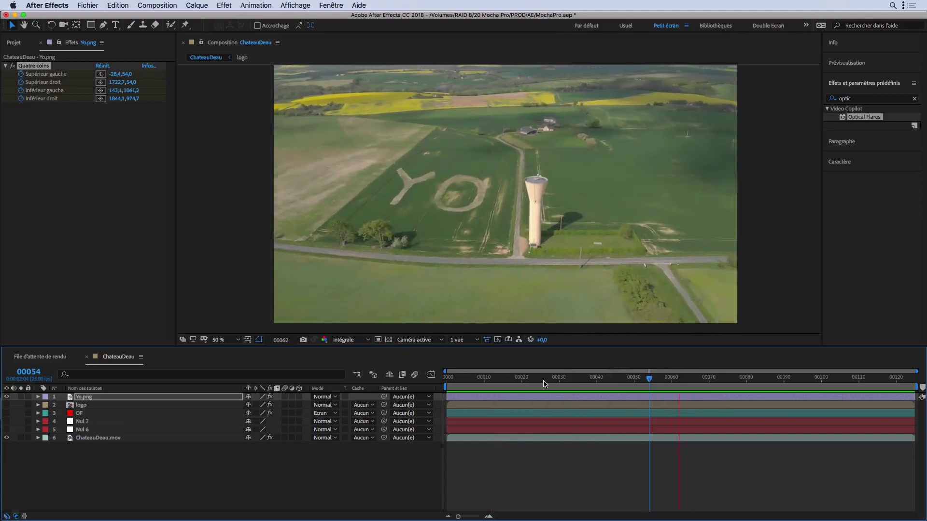
Stop the preview at frame 18 and add an Ombre interne layer style to Yo.png.
left_click(515, 380)
left_click(83, 402)
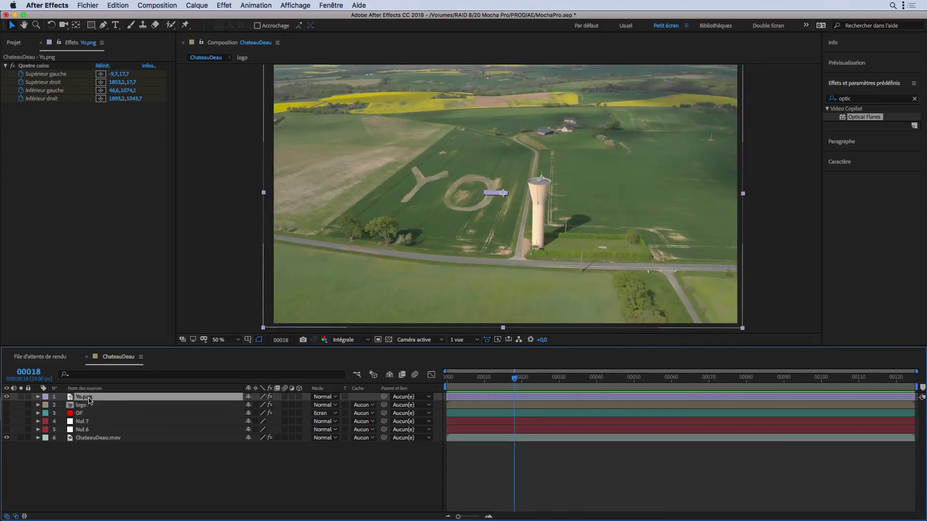
right_click(83, 401)
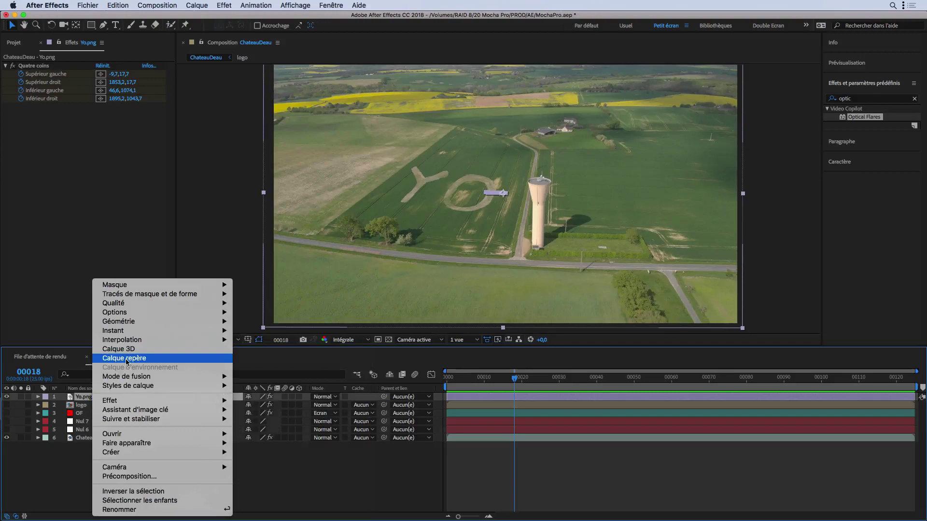
mouse_move(128, 387)
left_click(273, 428)
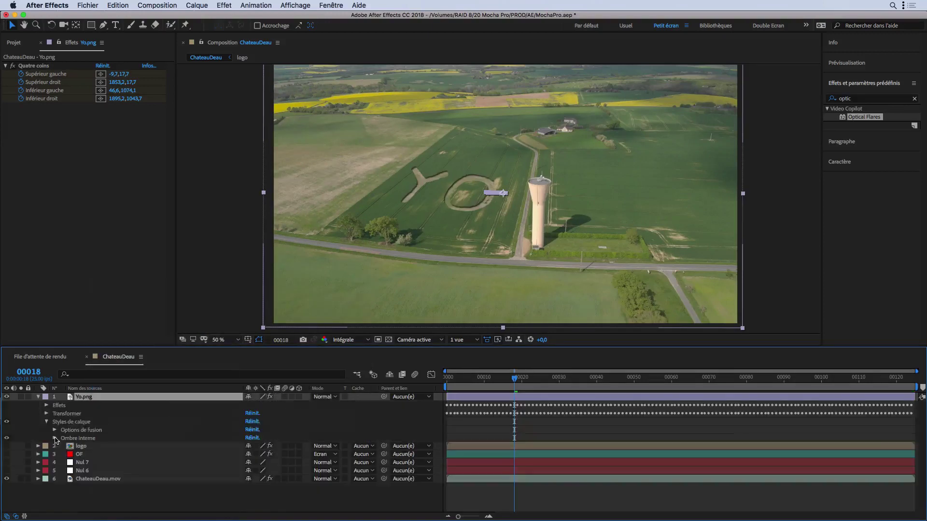
Set the Ombre interne style's Distance to 3 and its Opacité to 51%.
left_click(54, 438)
left_click(250, 483)
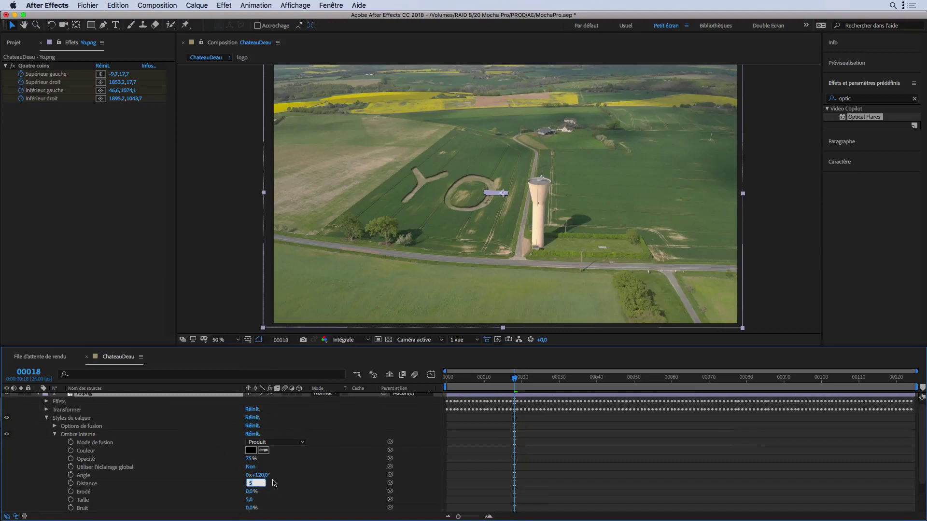
type("3")
key("Return")
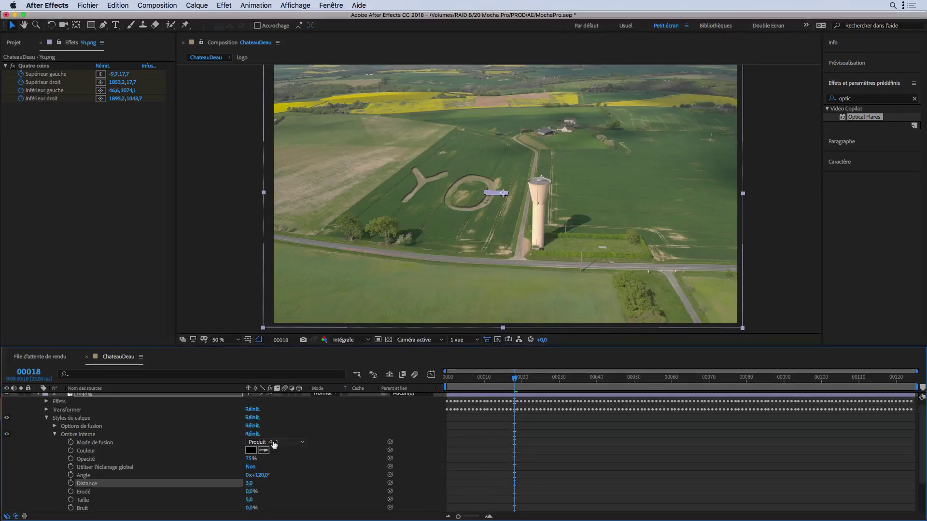
left_click_drag(248, 459, 236, 459)
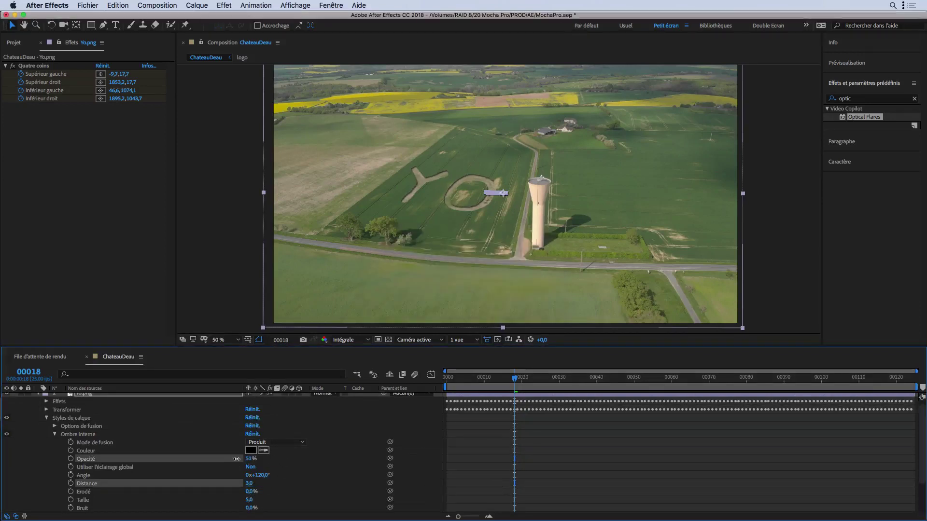
Collapse the Yo.png layer's properties, deselect it and preview the composition with the inner shadow.
left_click(46, 417)
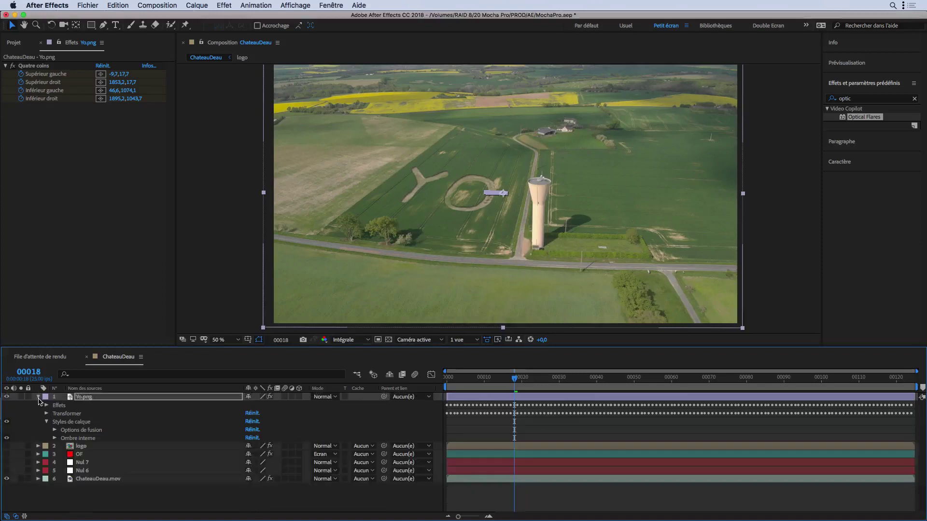
left_click(39, 396)
left_click(358, 469)
key("KP_0")
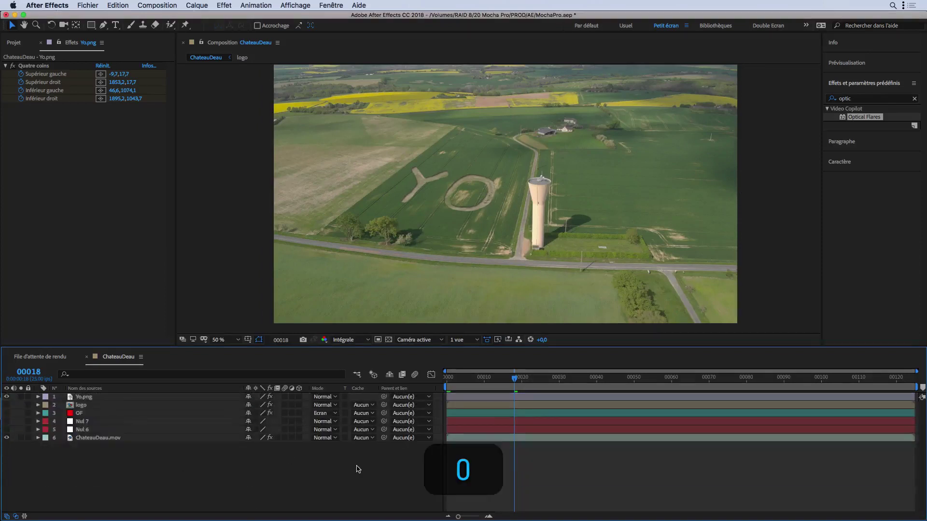